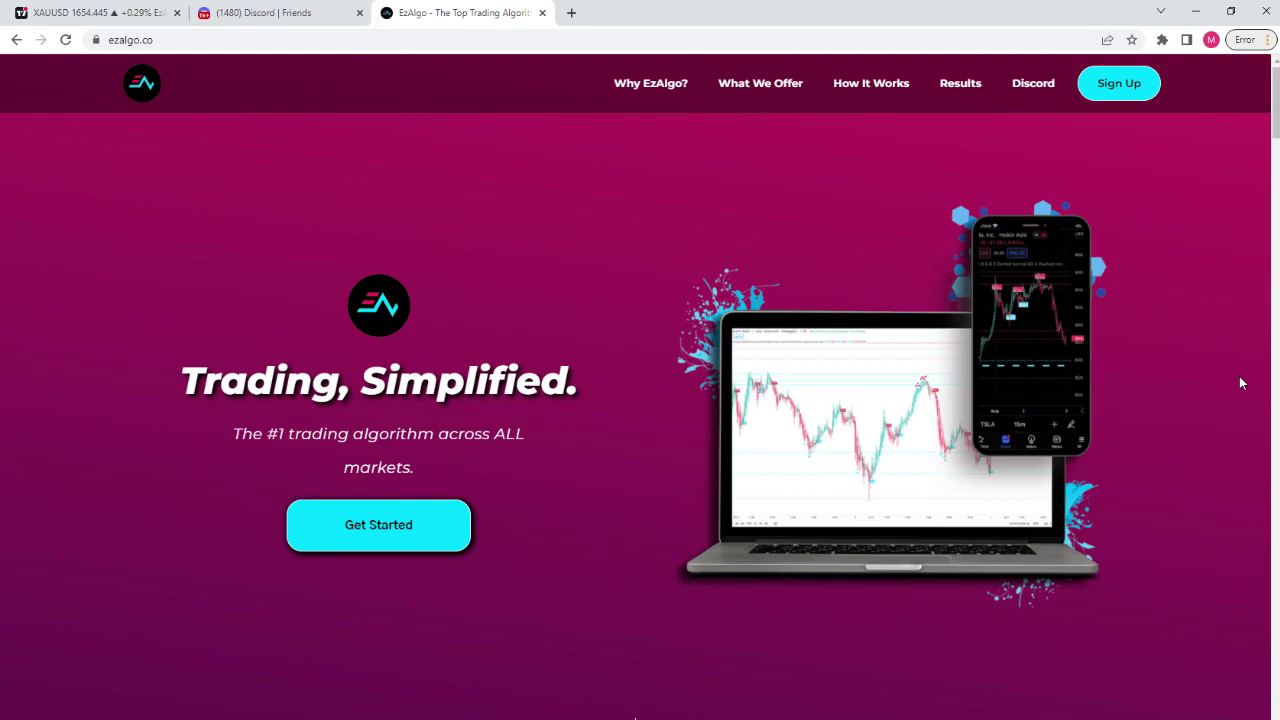
Look through the EzAlgo landing page, covering the offer, how it works, multiple confirmations and member results sections.
scroll(1071, 296, down, 6)
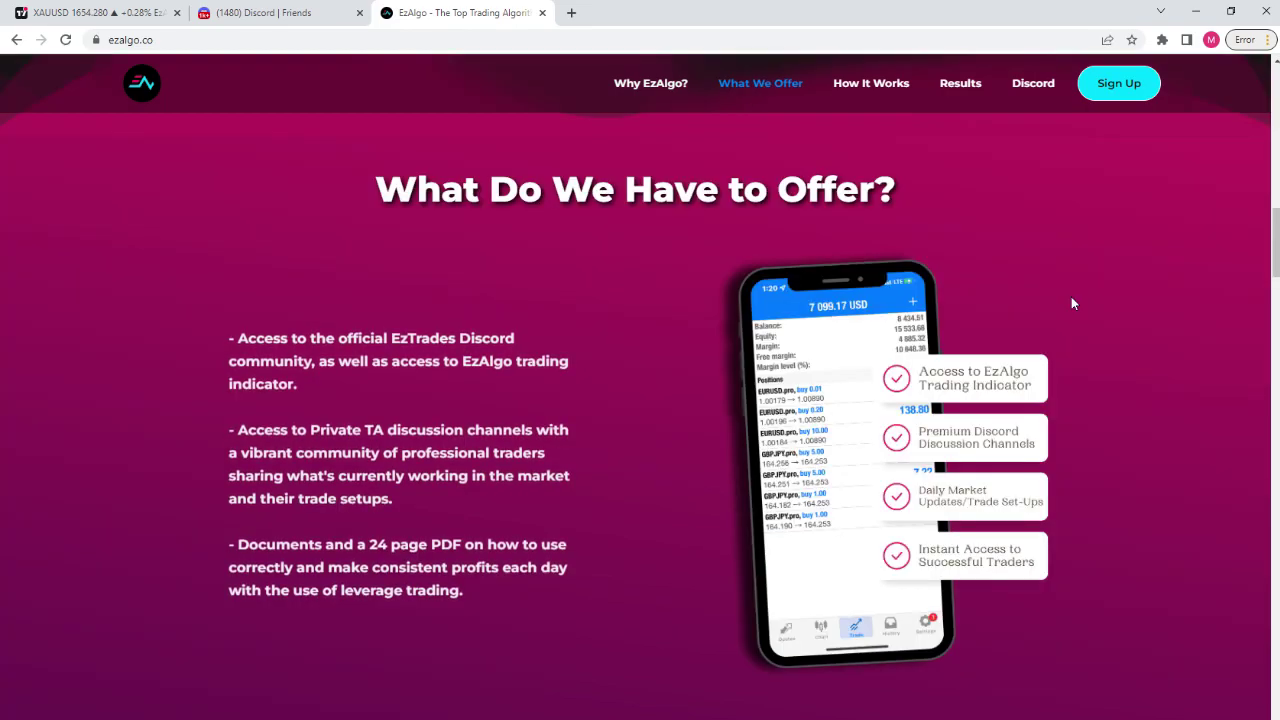
scroll(1071, 296, down, 2)
scroll(1072, 303, down, 2)
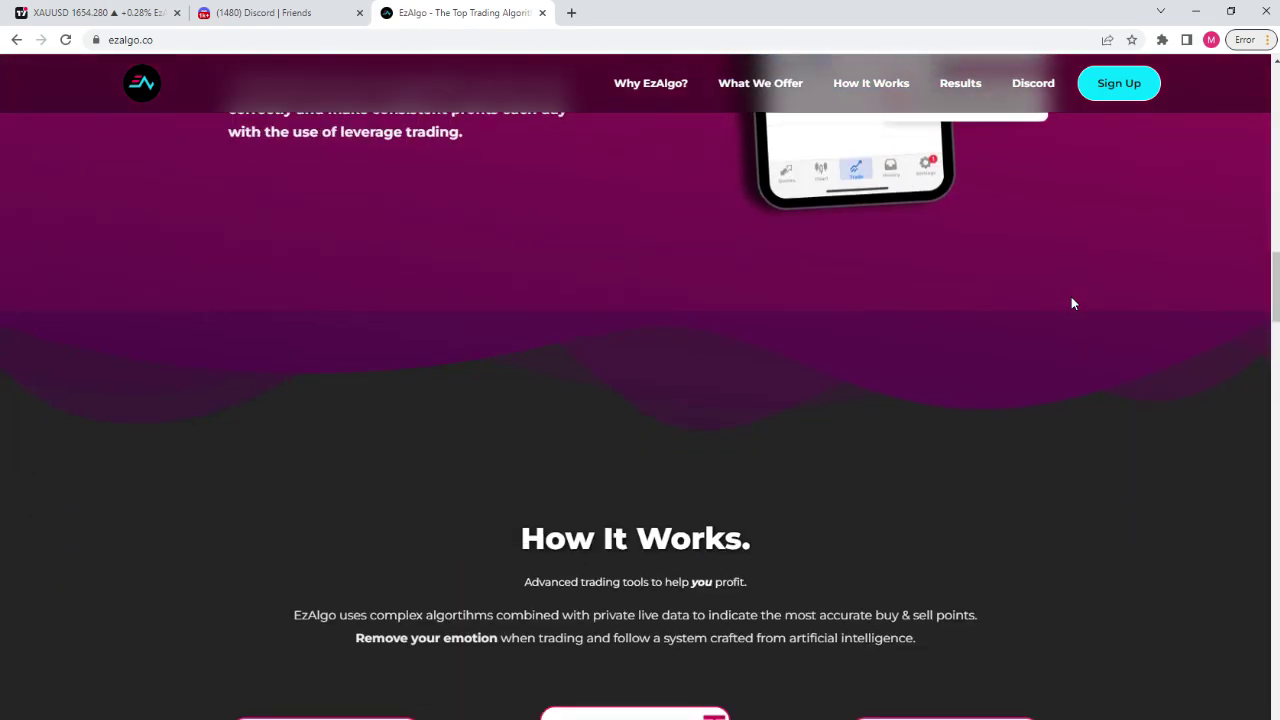
scroll(1072, 298, down, 4)
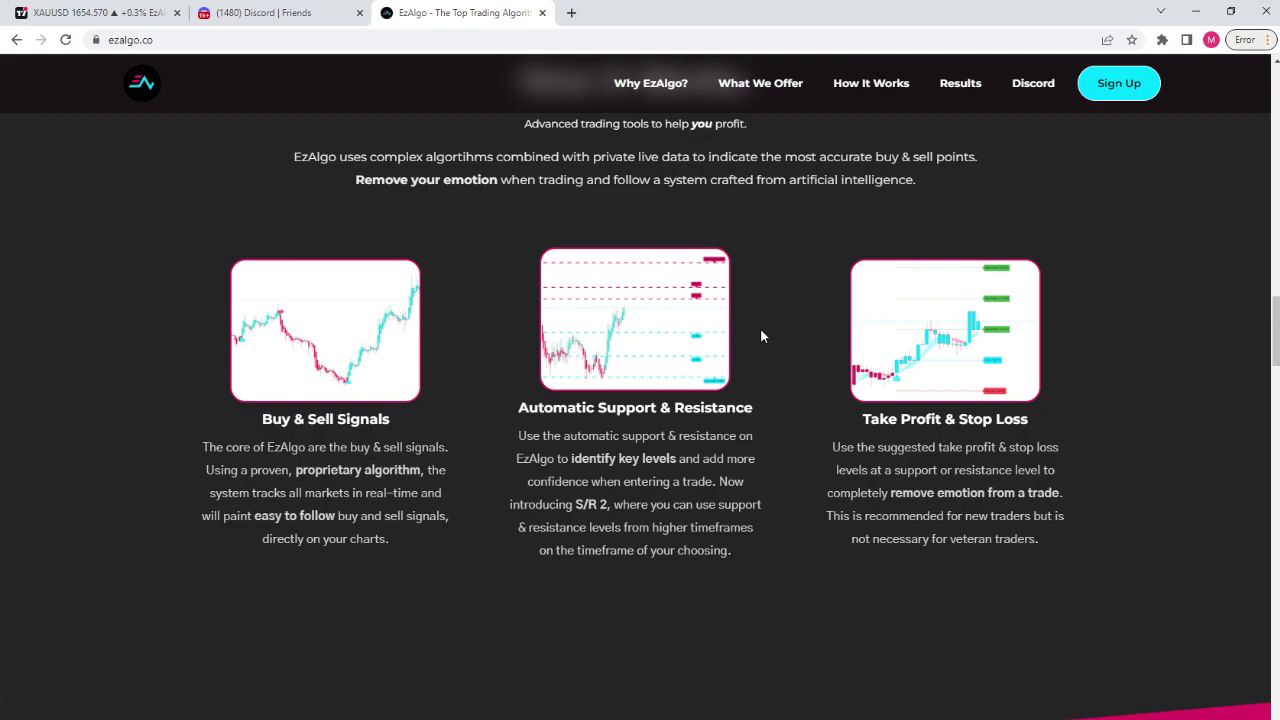
scroll(760, 336, down, 4)
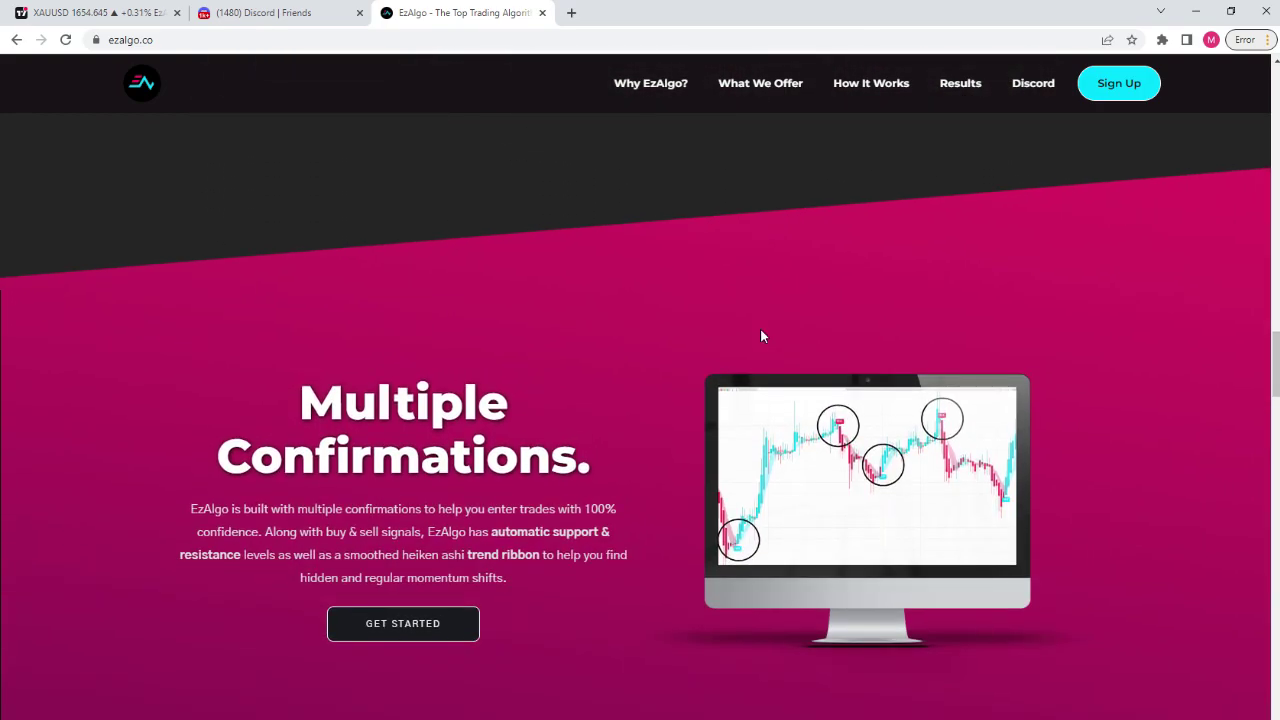
scroll(760, 336, down, 3)
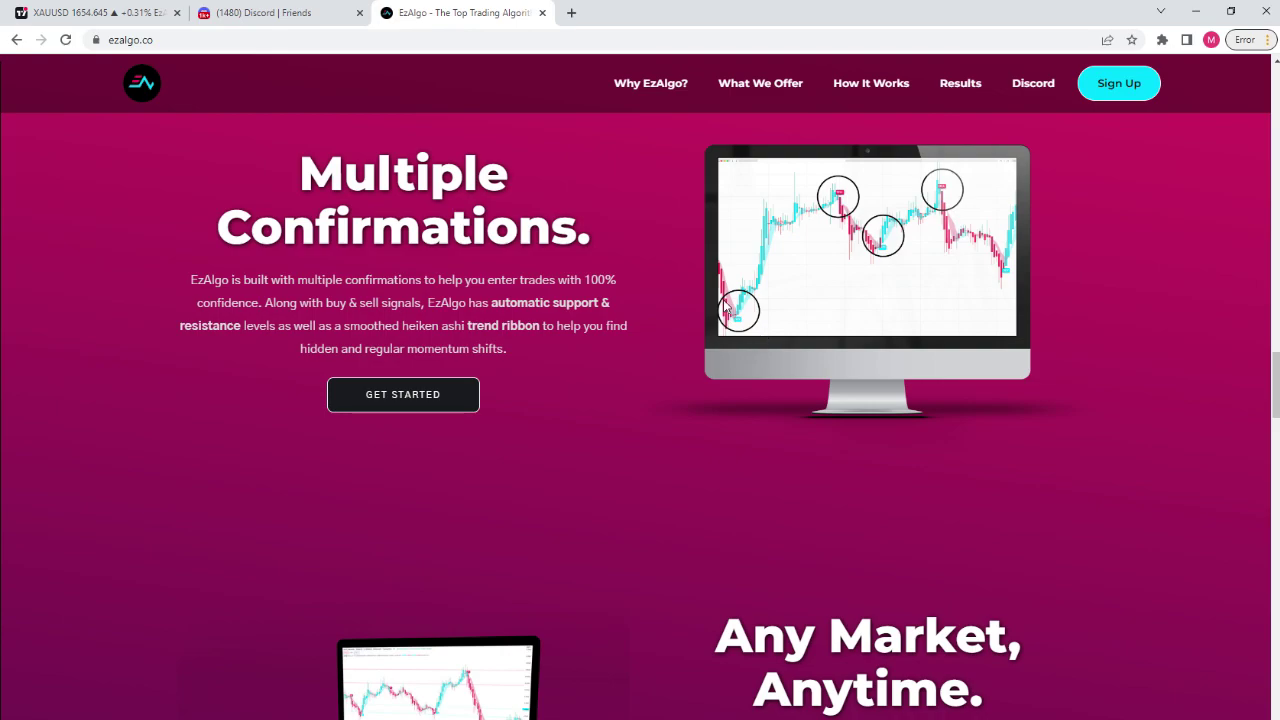
scroll(723, 300, down, 5)
scroll(843, 317, down, 10)
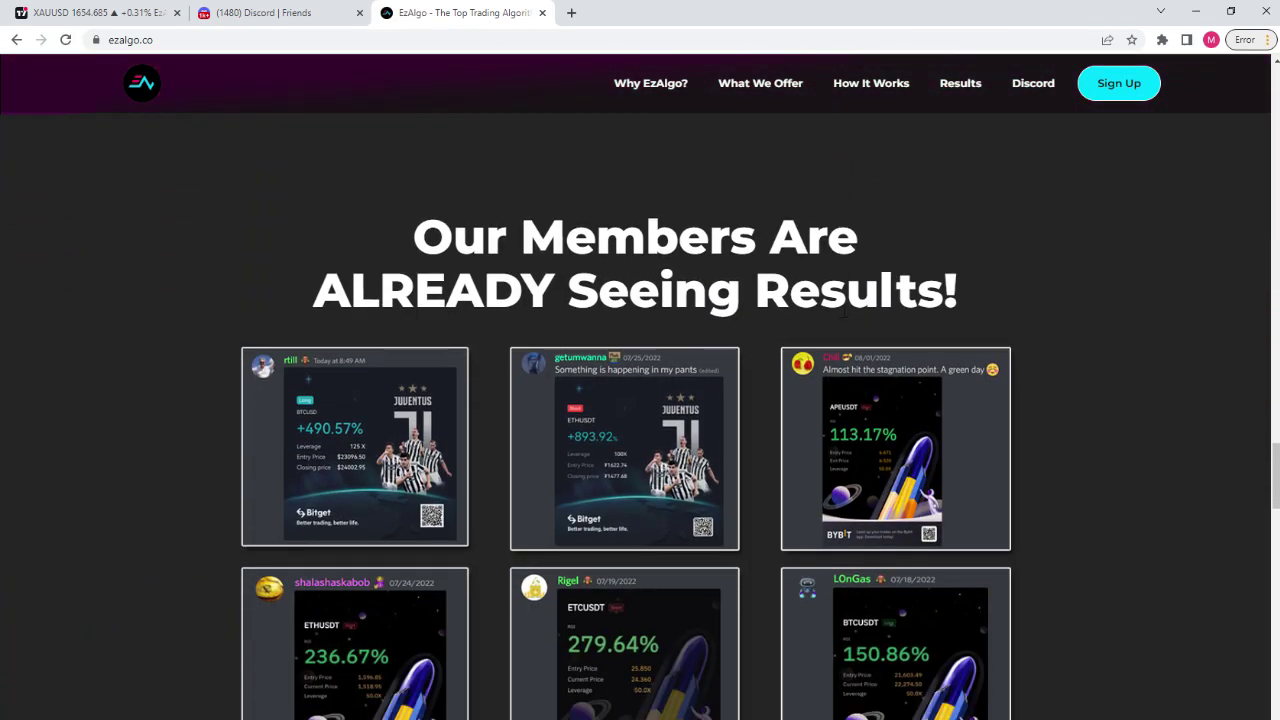
scroll(843, 317, down, 3)
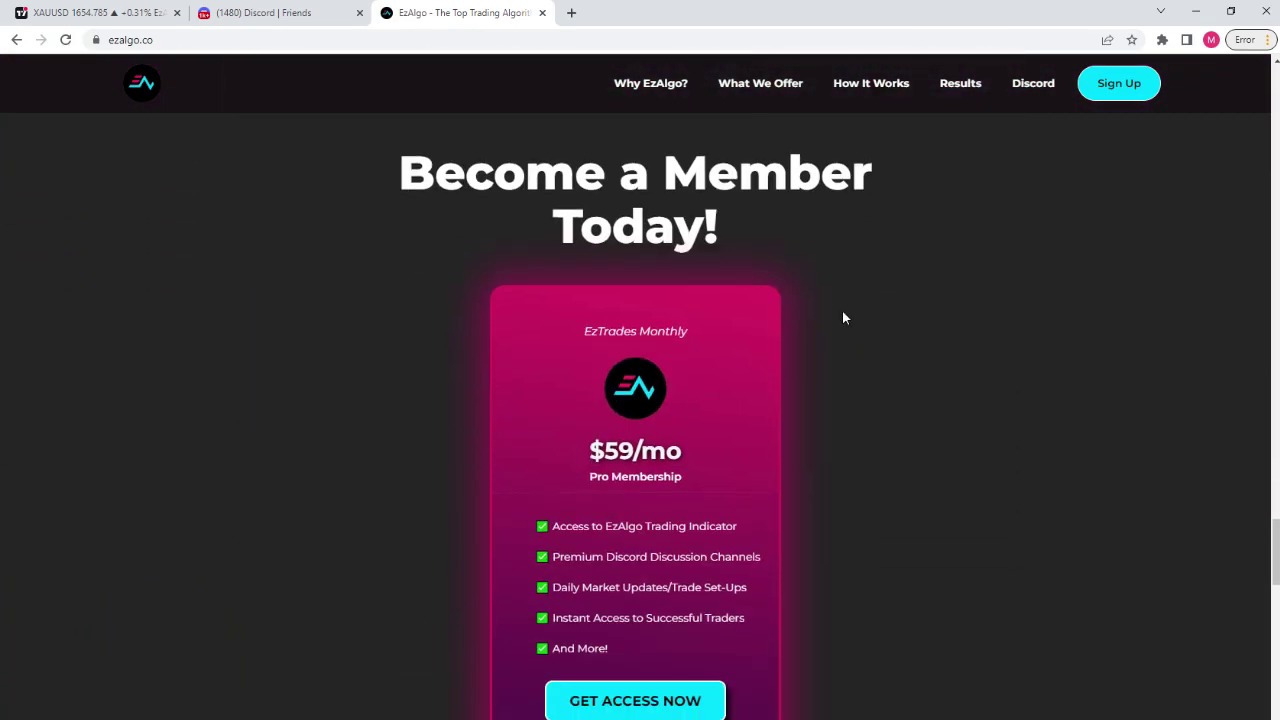
Examine the EzTrades membership plans, comparing the Pro, Options VIP and Crypto VIP prices and included features.
scroll(845, 318, down, 1)
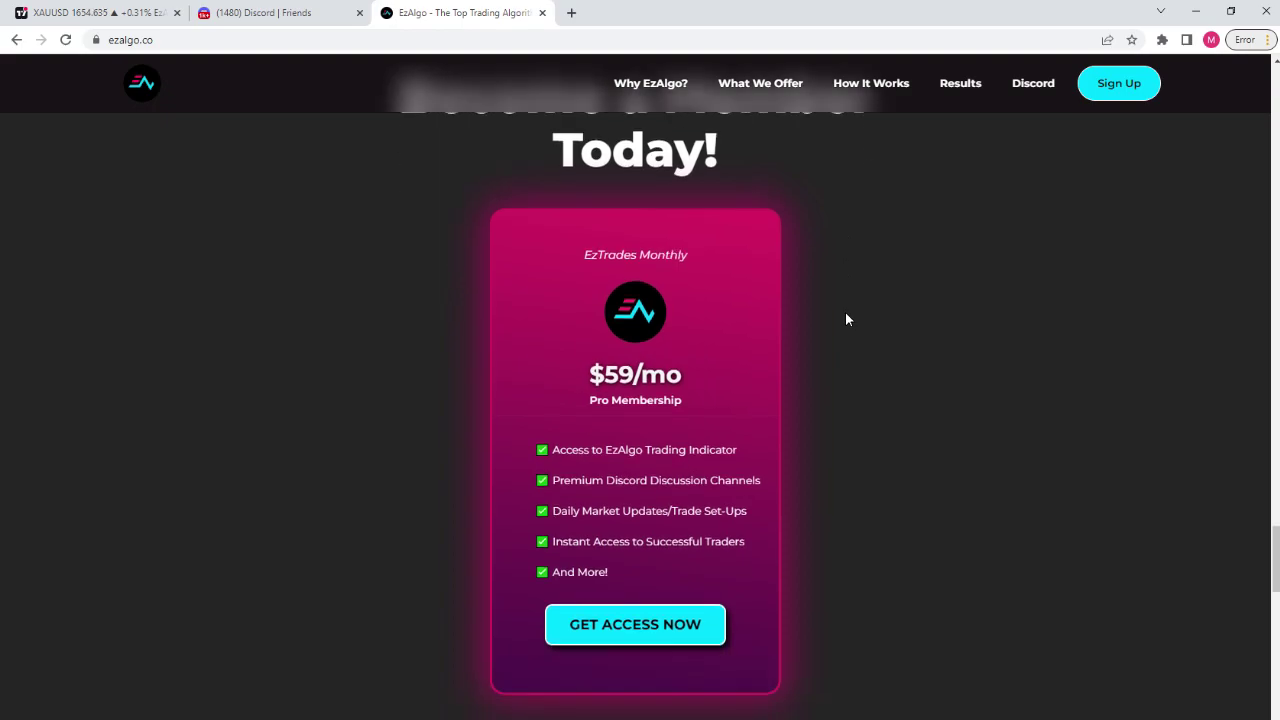
scroll(680, 540, up, 2)
scroll(715, 495, down, 1)
scroll(757, 386, down, 6)
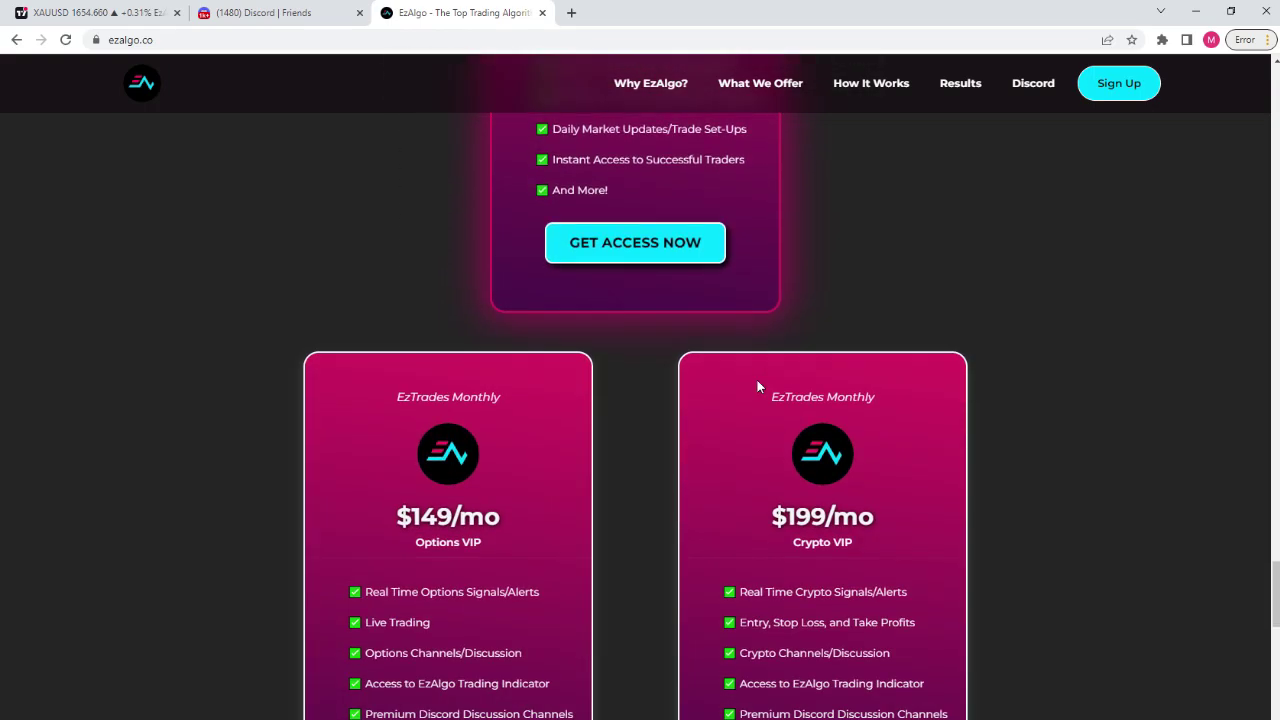
scroll(755, 381, down, 1)
scroll(675, 397, down, 3)
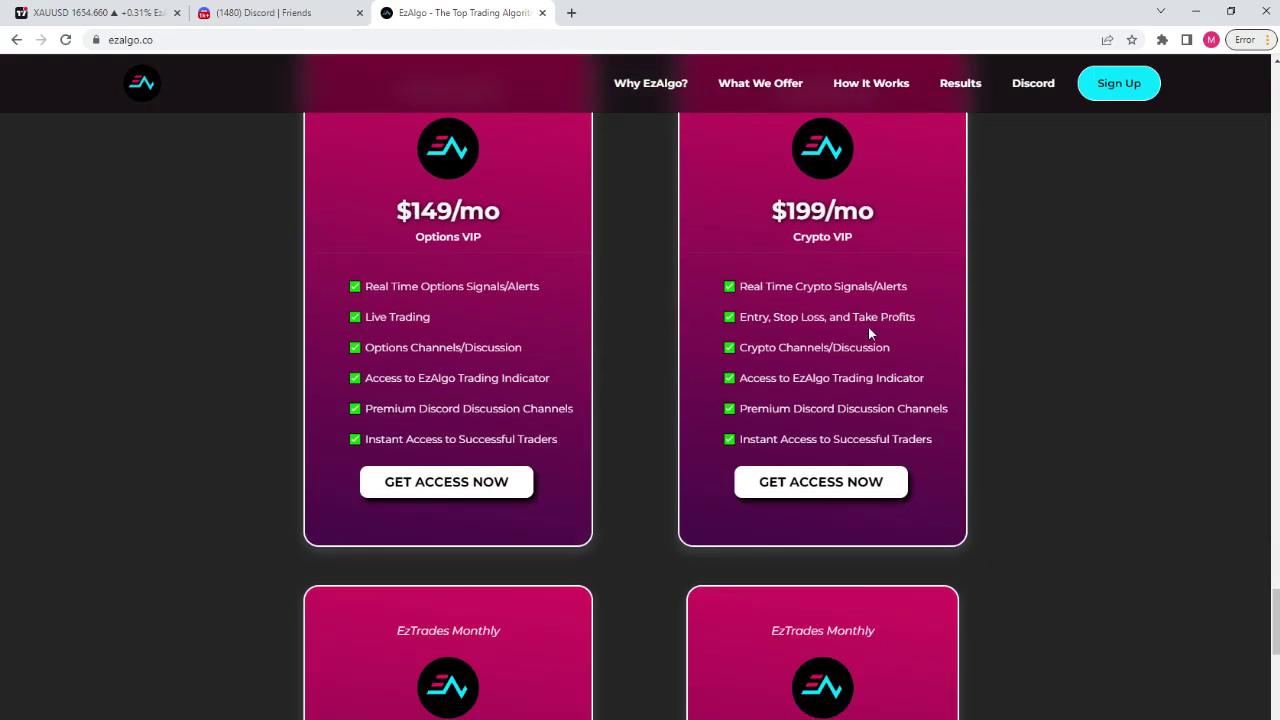
scroll(909, 320, down, 2)
scroll(854, 500, up, 2)
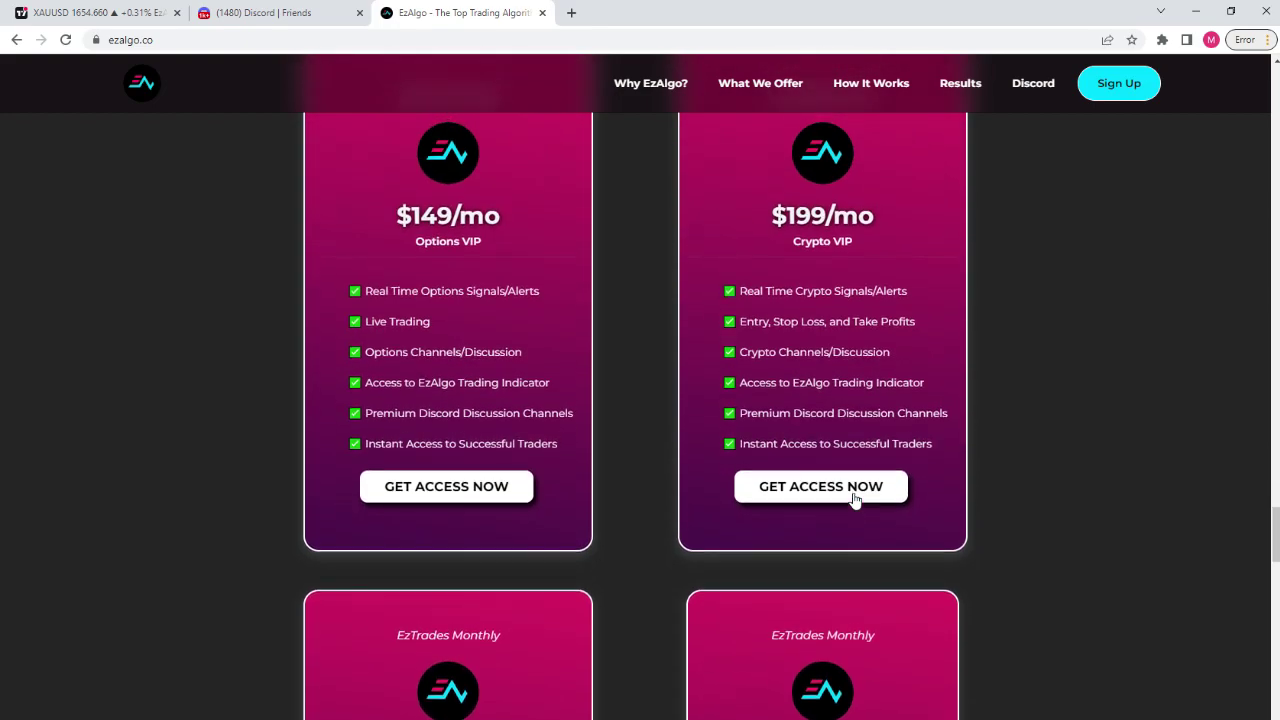
Open the checkout page for the $59/mo Pro Membership and review what the pass includes.
scroll(855, 500, up, 1)
scroll(853, 493, up, 7)
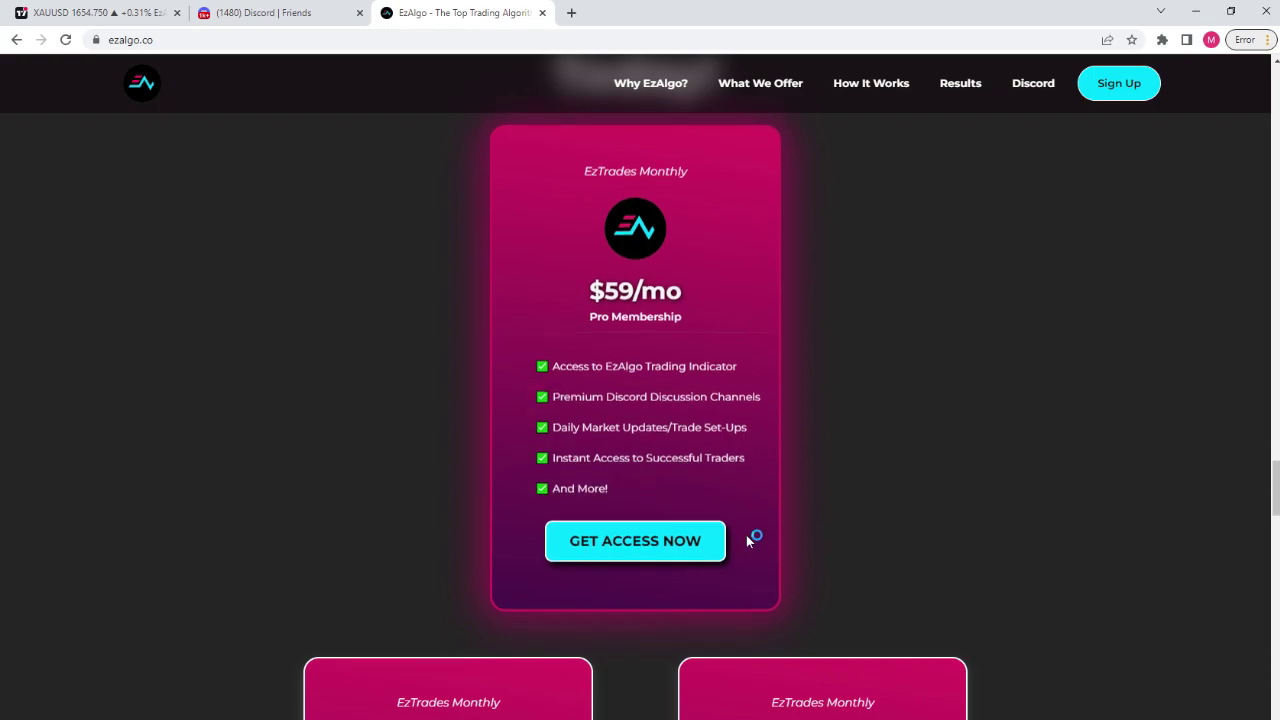
click(686, 553)
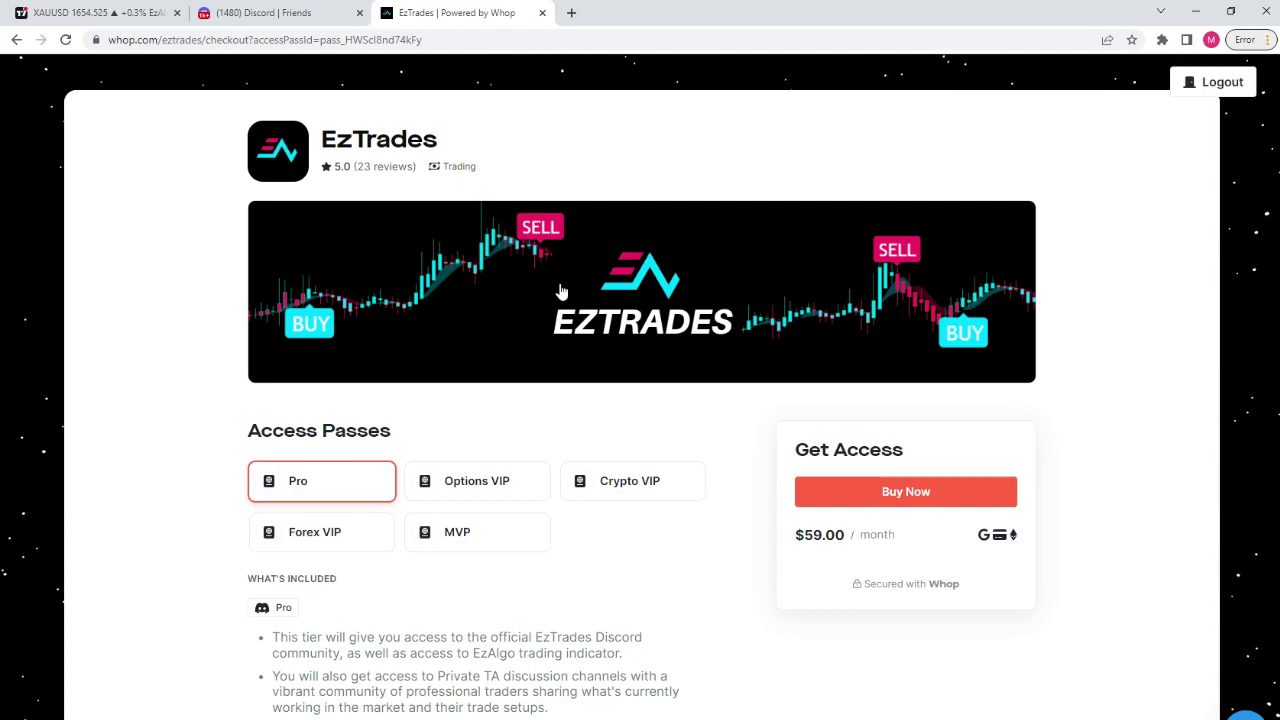
scroll(522, 440, down, 1)
scroll(522, 440, down, 2)
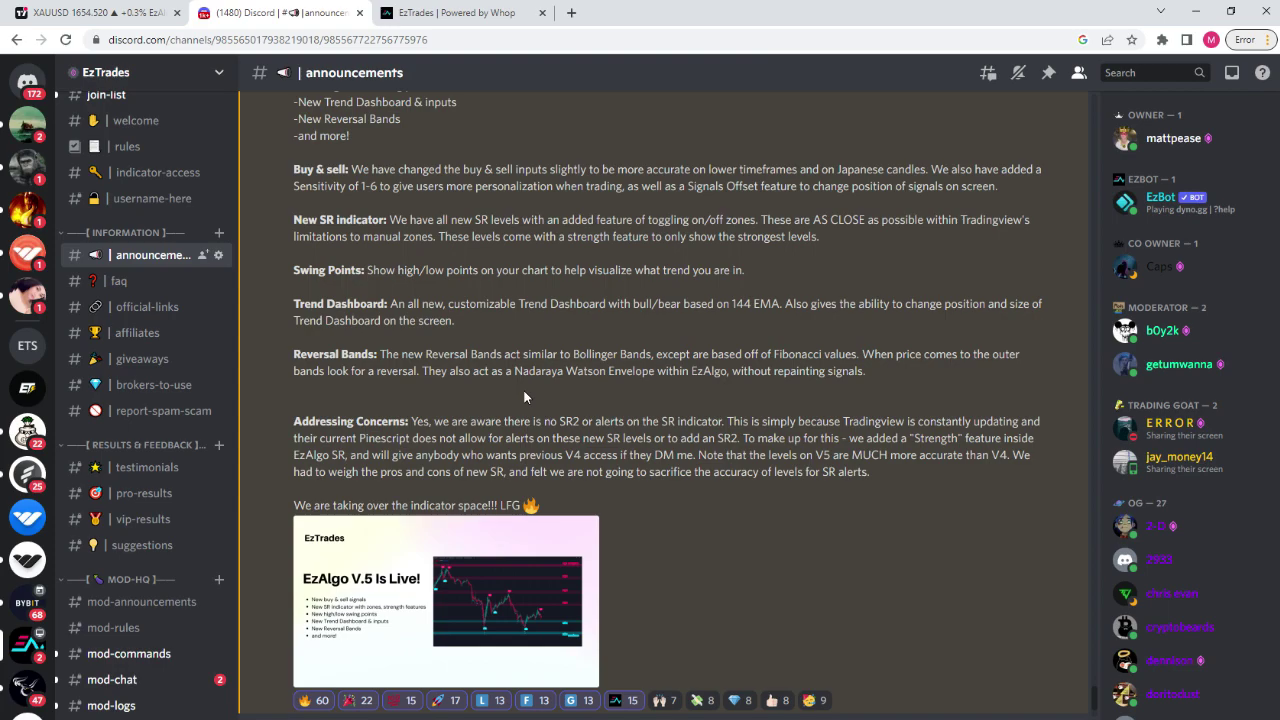
Switch to the EzTrades server on Discord, look over its channel list and view the server owner's profile card.
scroll(152, 417, up, 3)
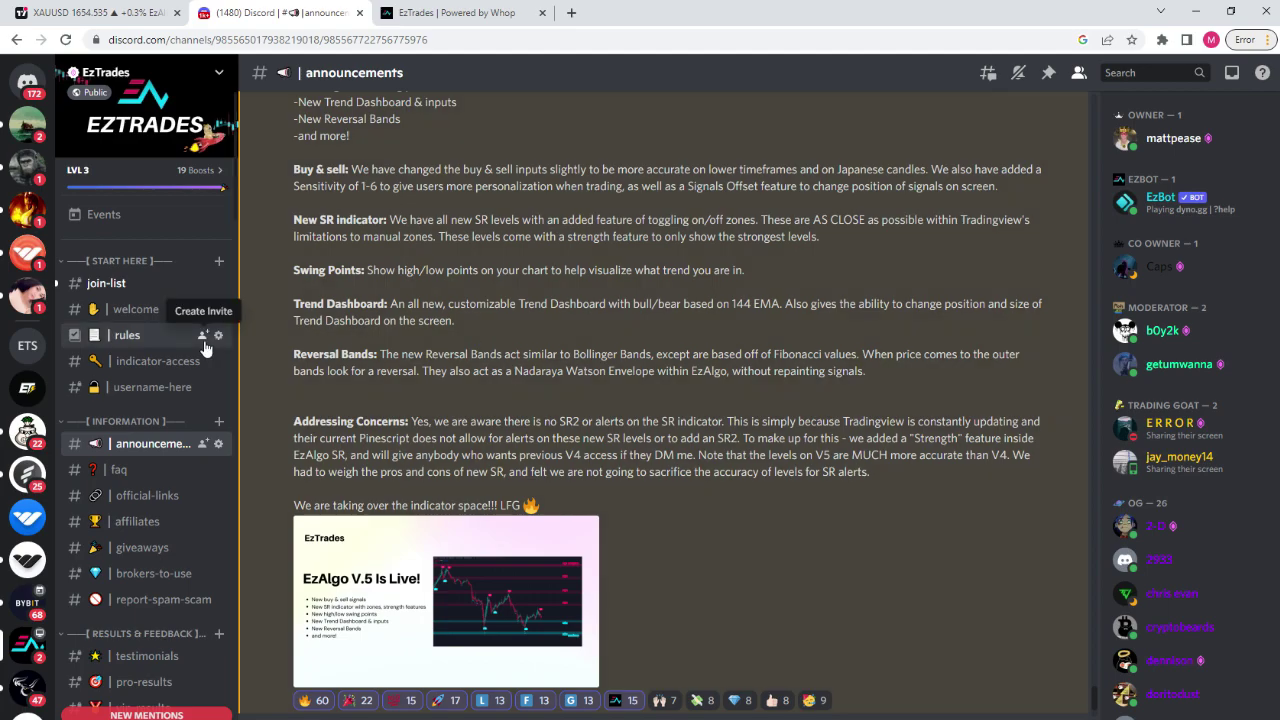
scroll(198, 344, down, 6)
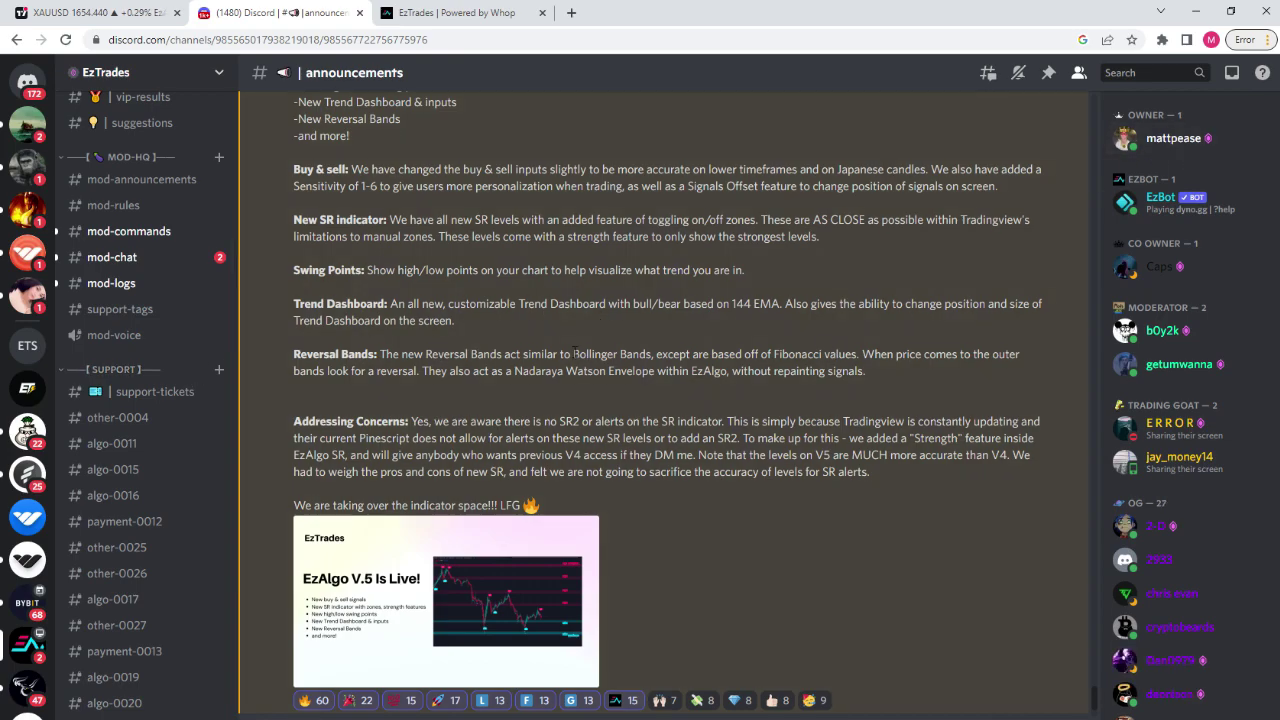
click(1195, 144)
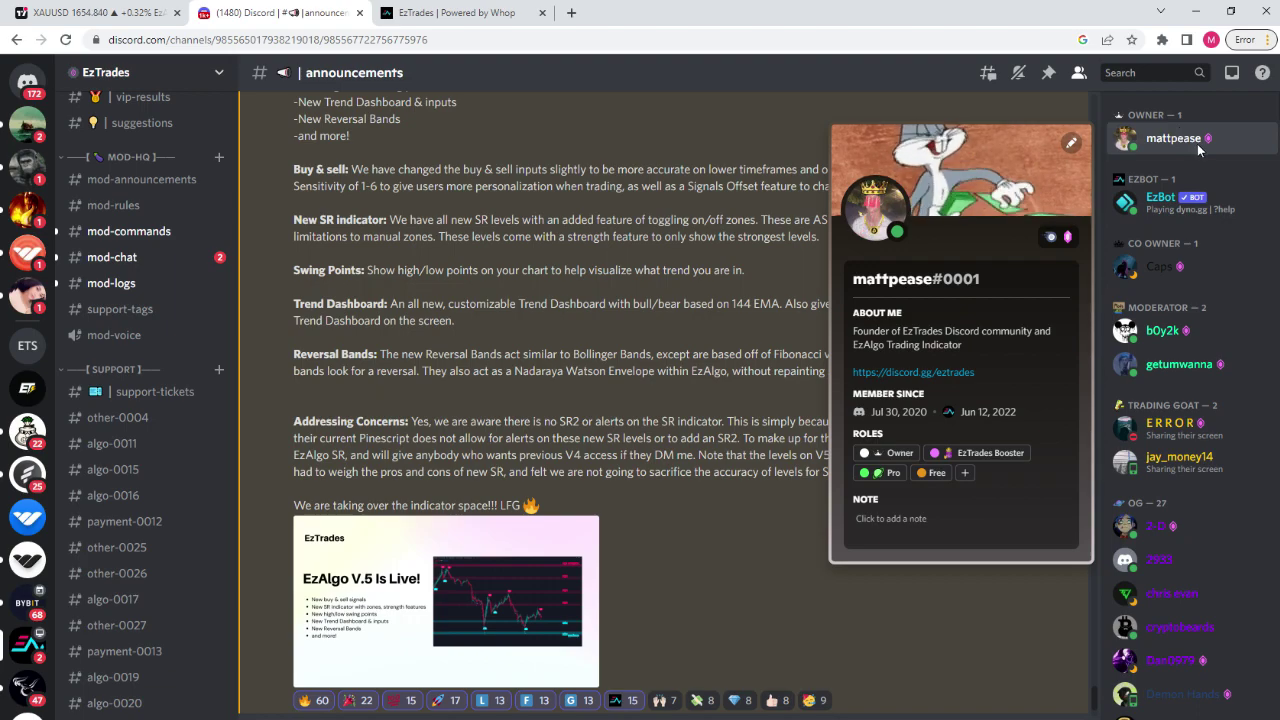
click(689, 286)
Open the username-here channel in the Start Here category.
scroll(150, 330, up, 10)
click(188, 313)
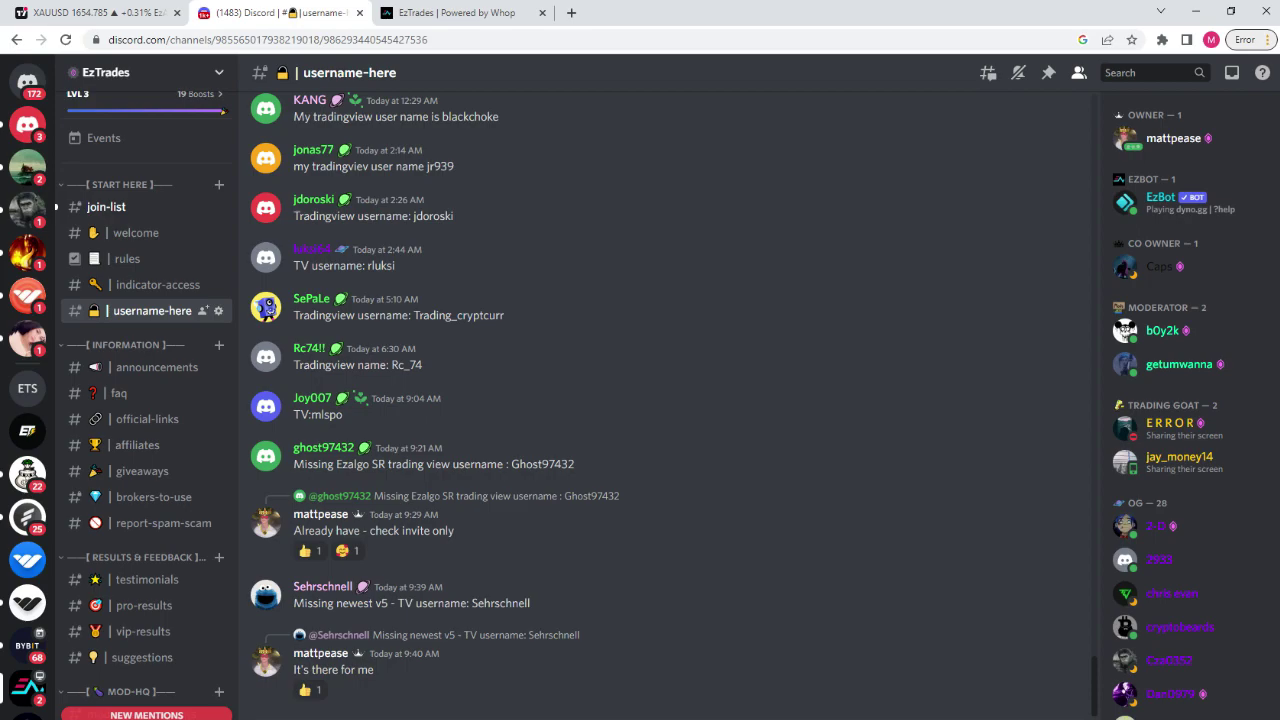
scroll(128, 407, up, 2)
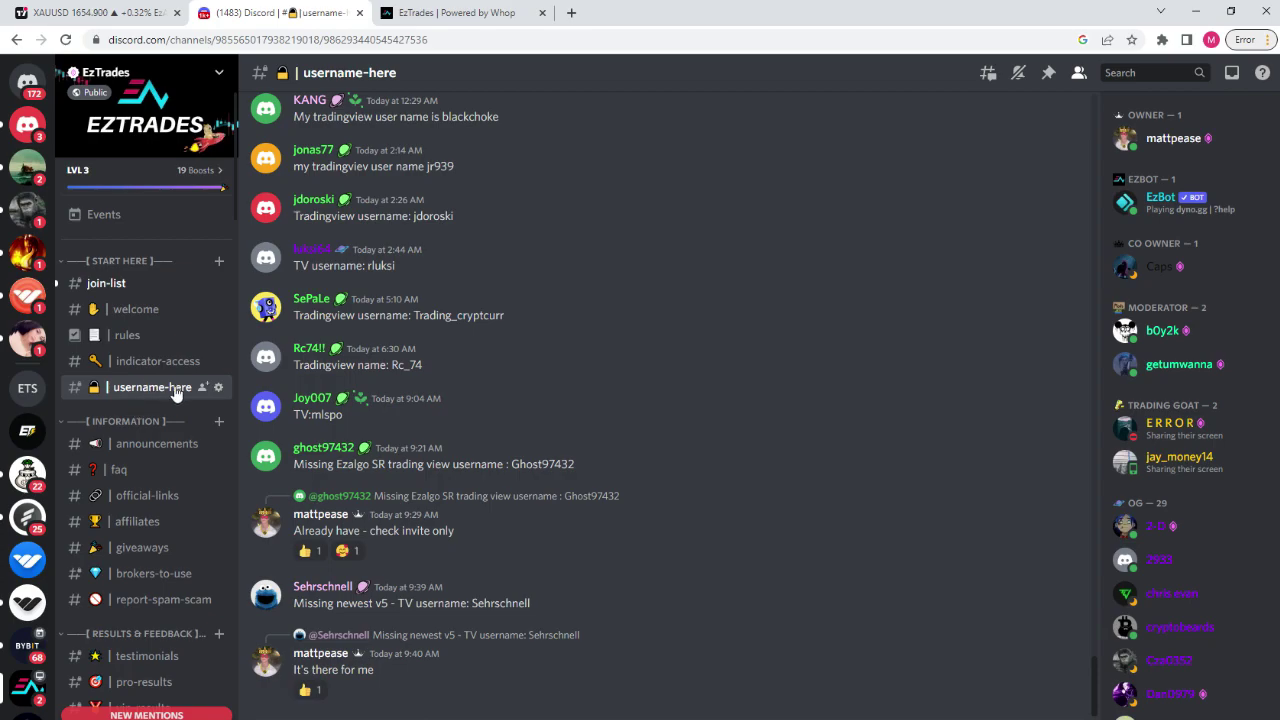
Collapse the Support category in the server's channel list.
scroll(157, 401, down, 4)
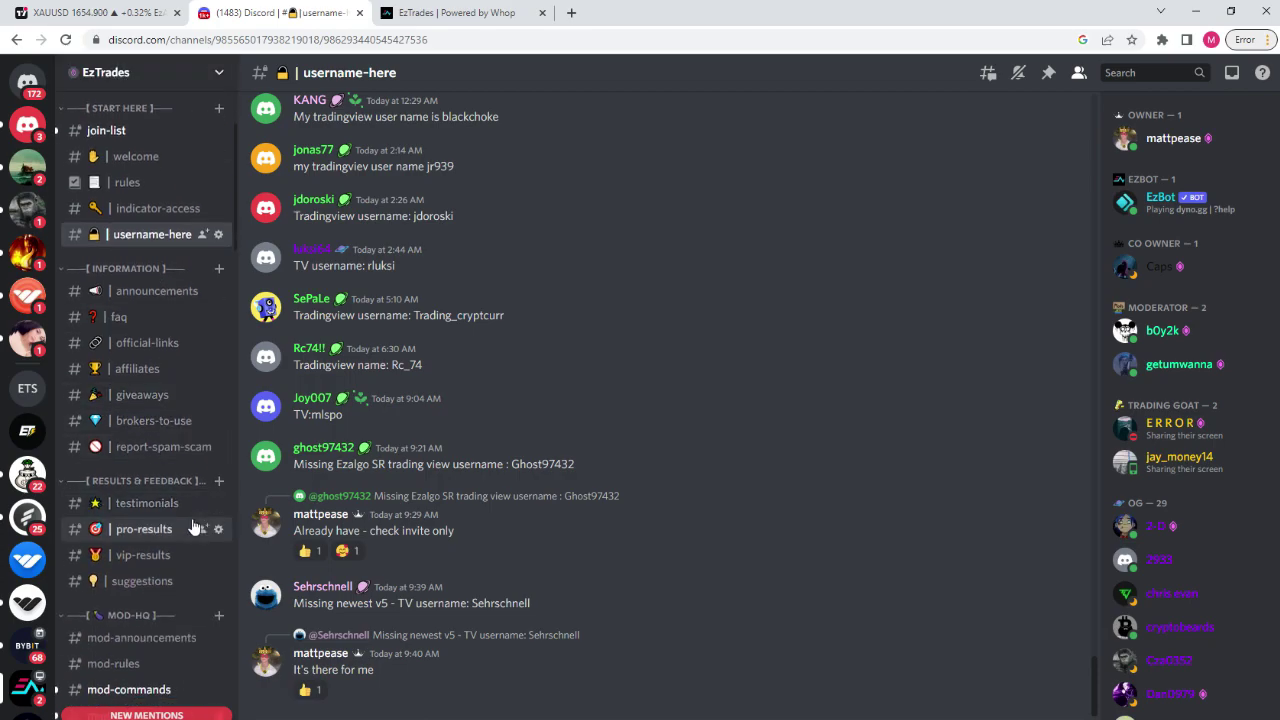
scroll(187, 512, down, 8)
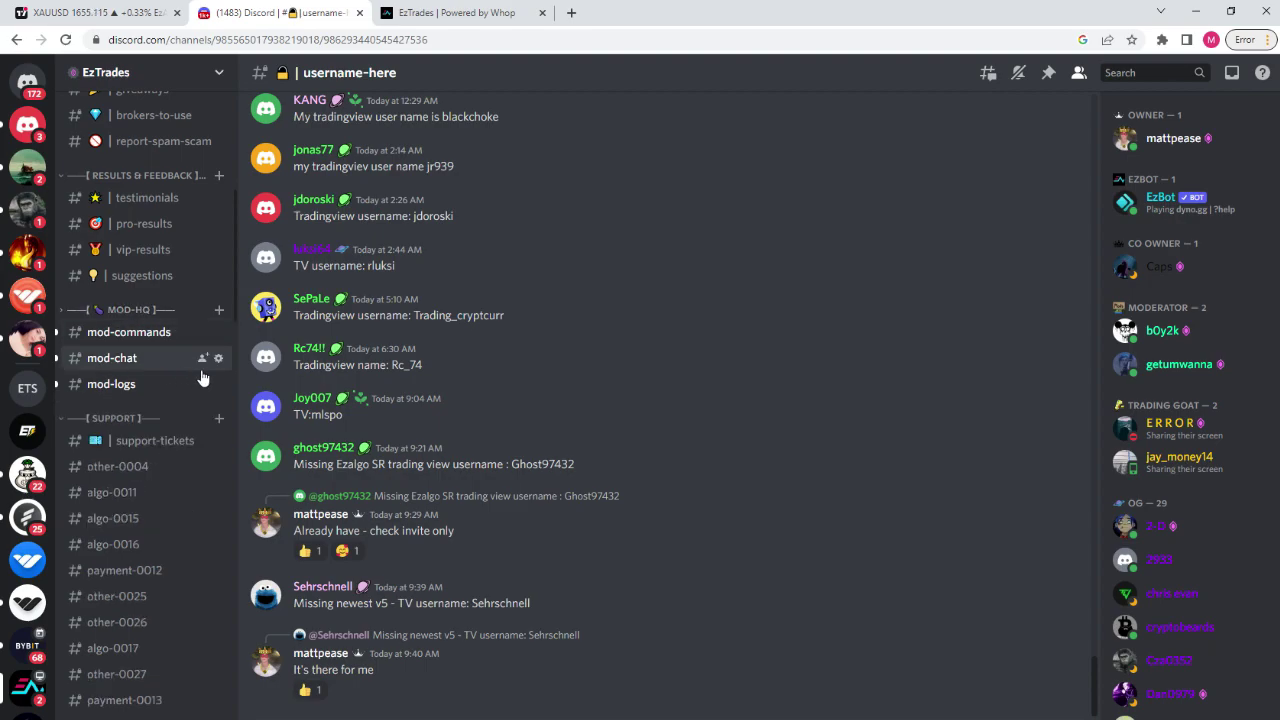
scroll(122, 368, down, 2)
click(128, 342)
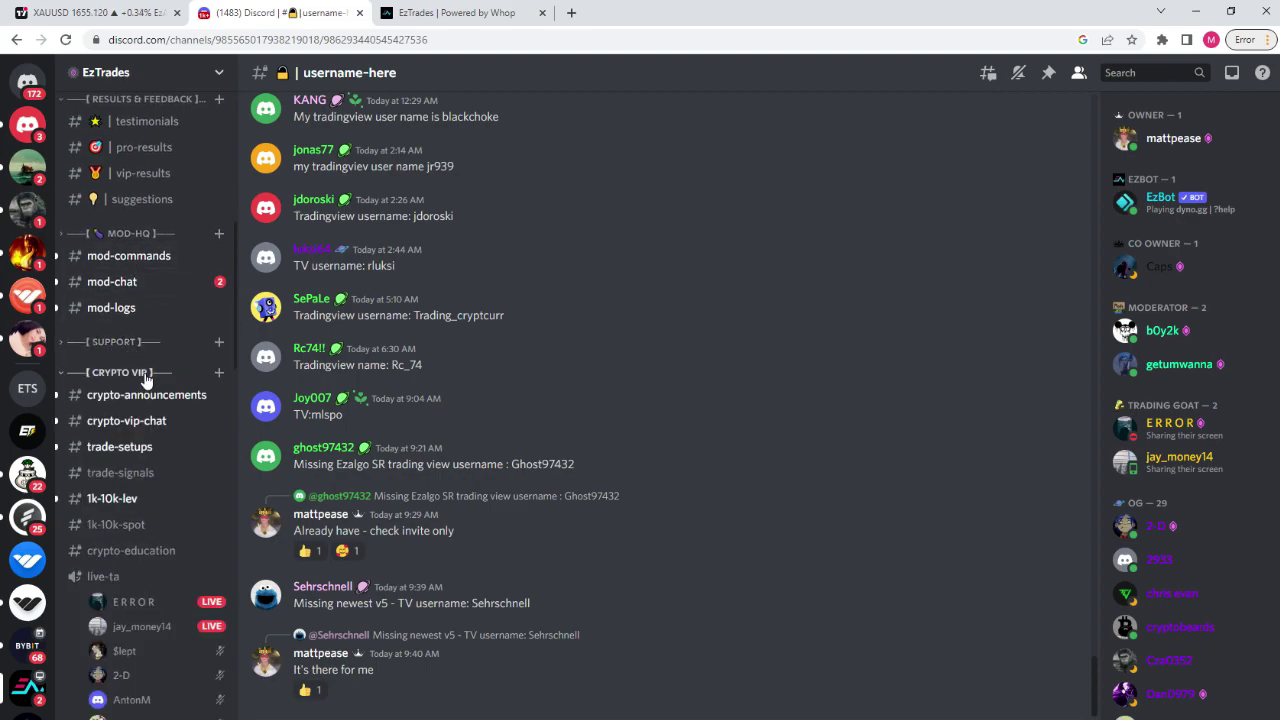
Look through the VIP and EZFX channel categories and open the questions channel under Community Chat.
scroll(138, 345, down, 2)
scroll(145, 365, down, 4)
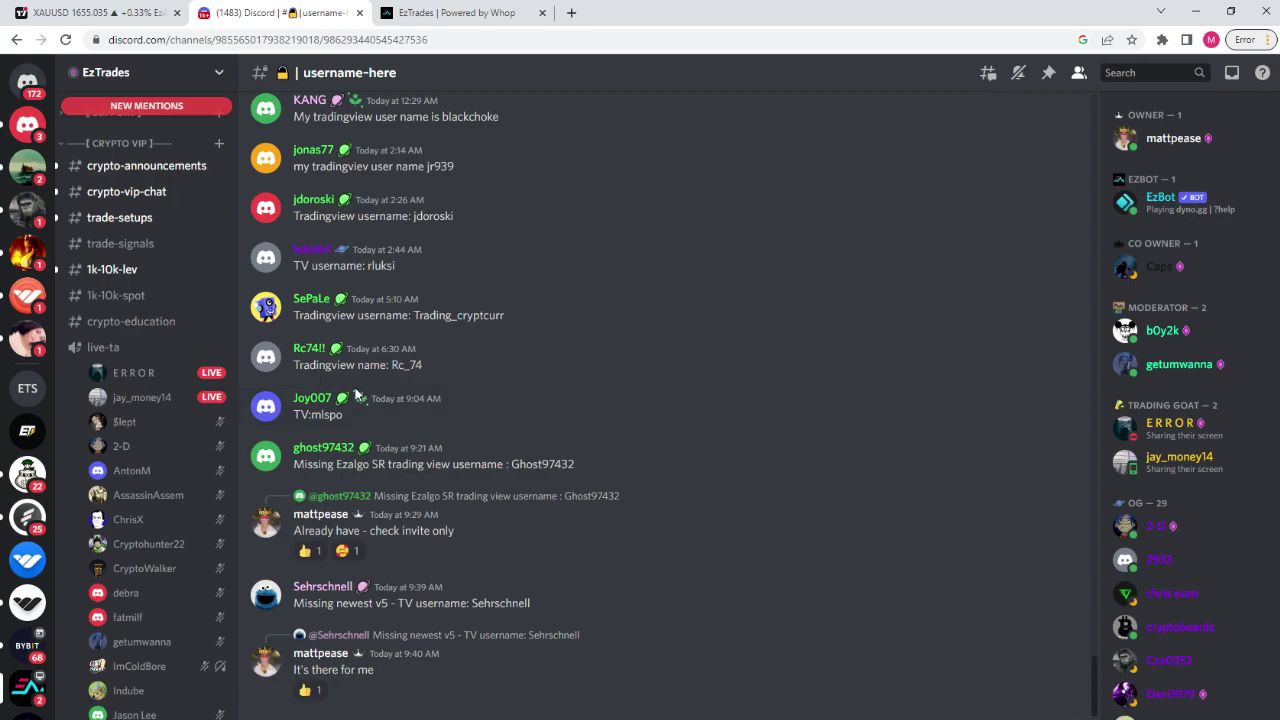
scroll(168, 395, down, 2)
scroll(168, 389, down, 10)
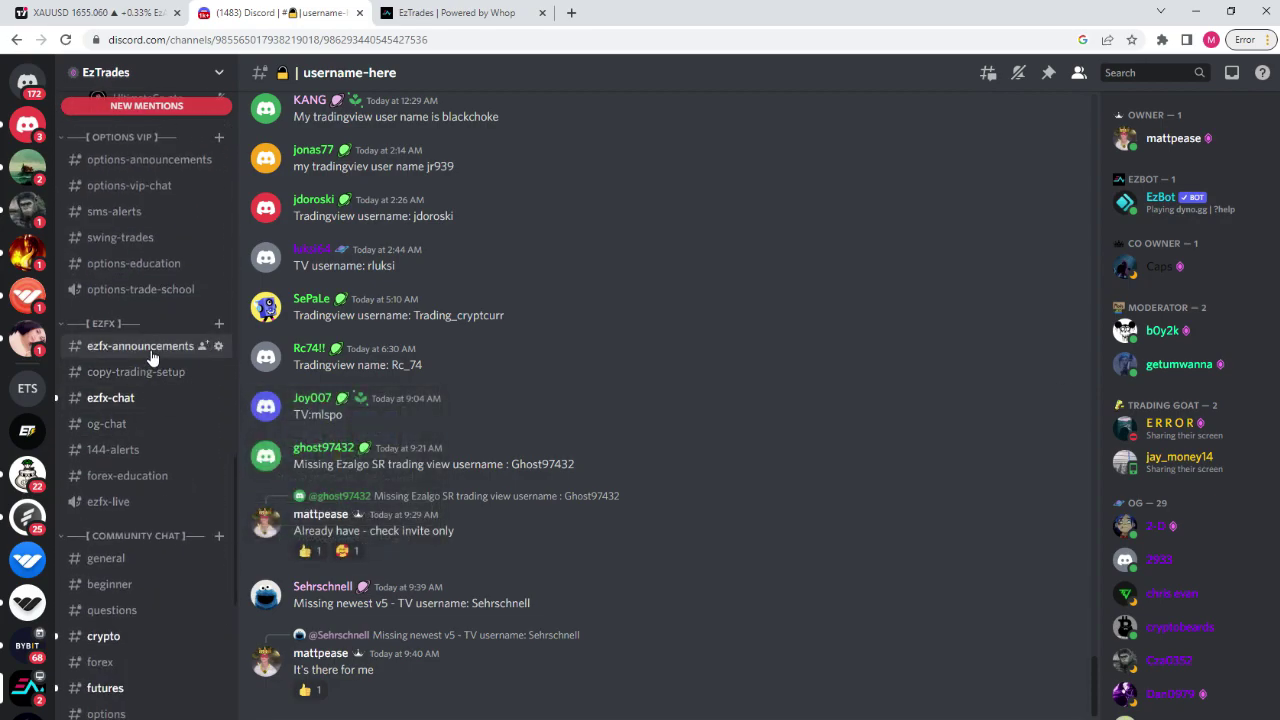
scroll(149, 457, down, 3)
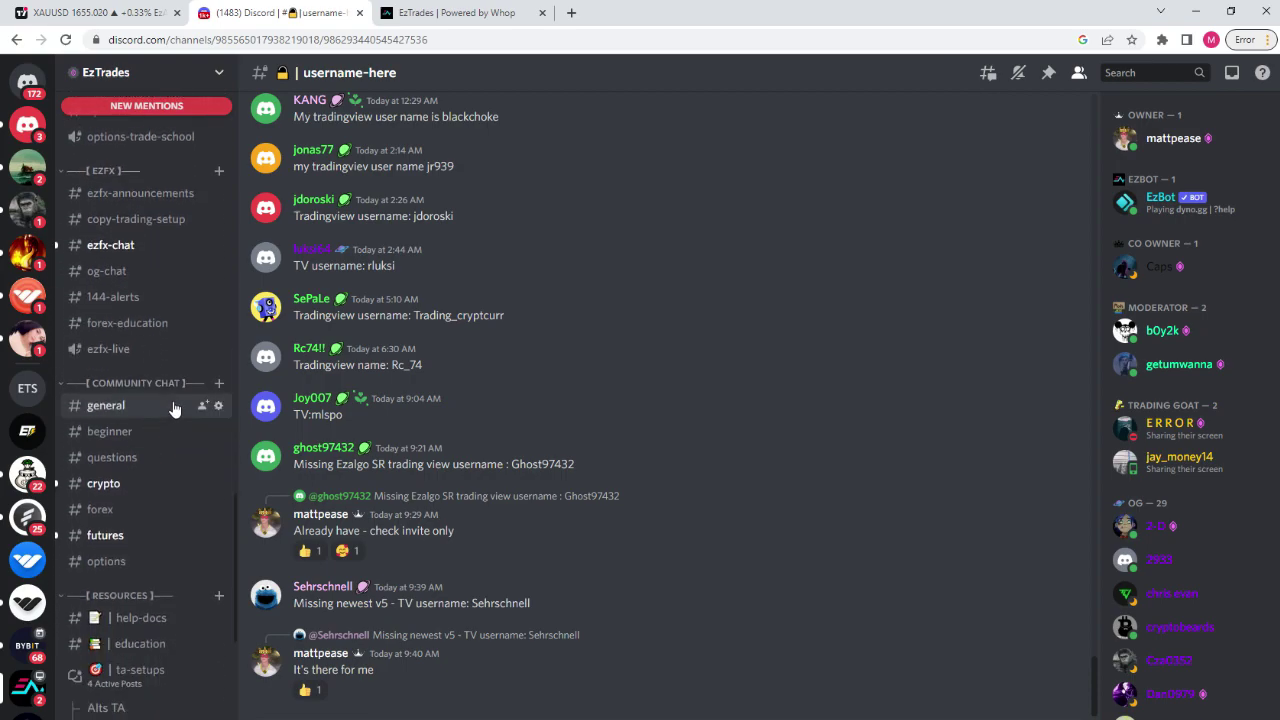
click(160, 413)
click(124, 458)
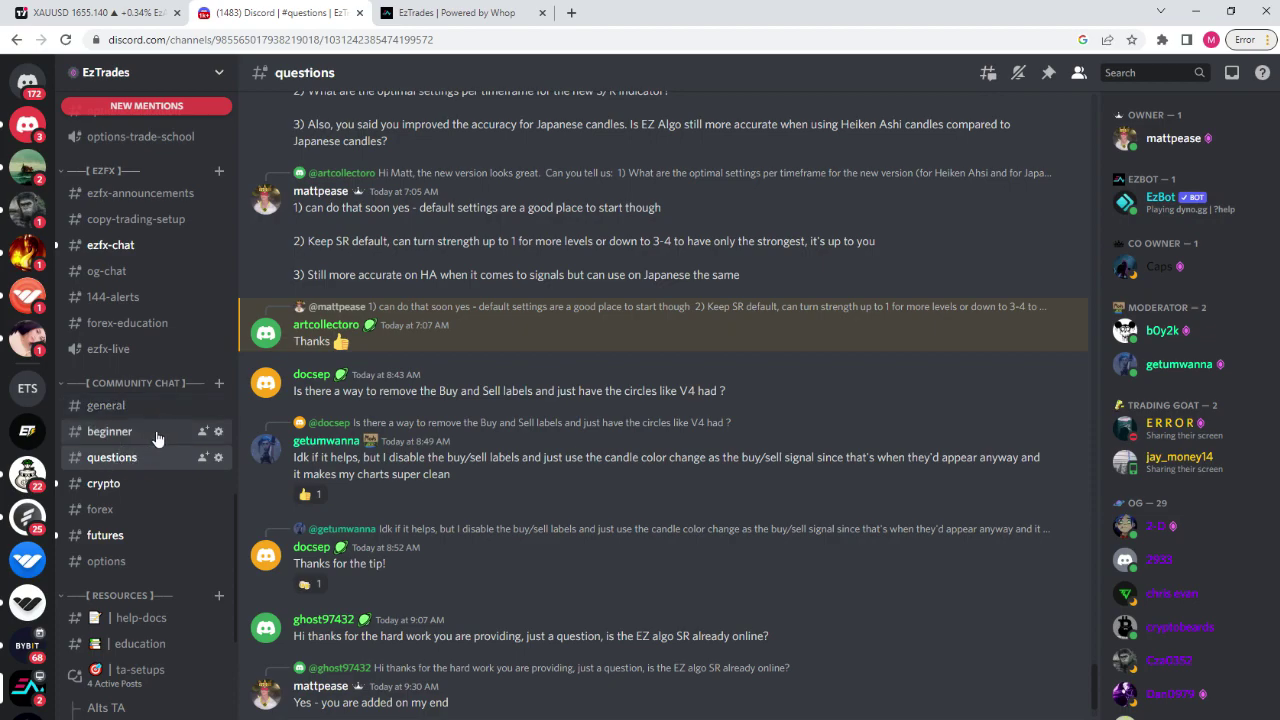
Open the ta-setups forum under Resources and look back through the chart ideas in the Alts TA post.
scroll(129, 506, down, 2)
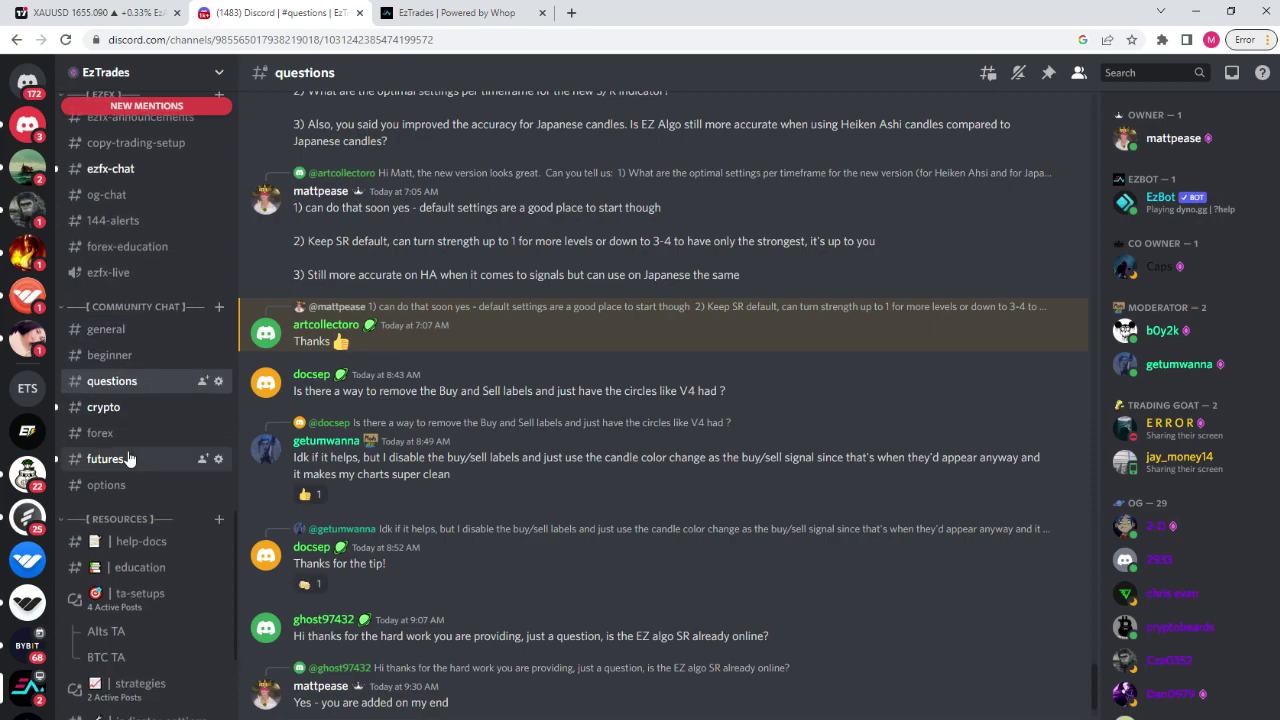
scroll(130, 490, down, 2)
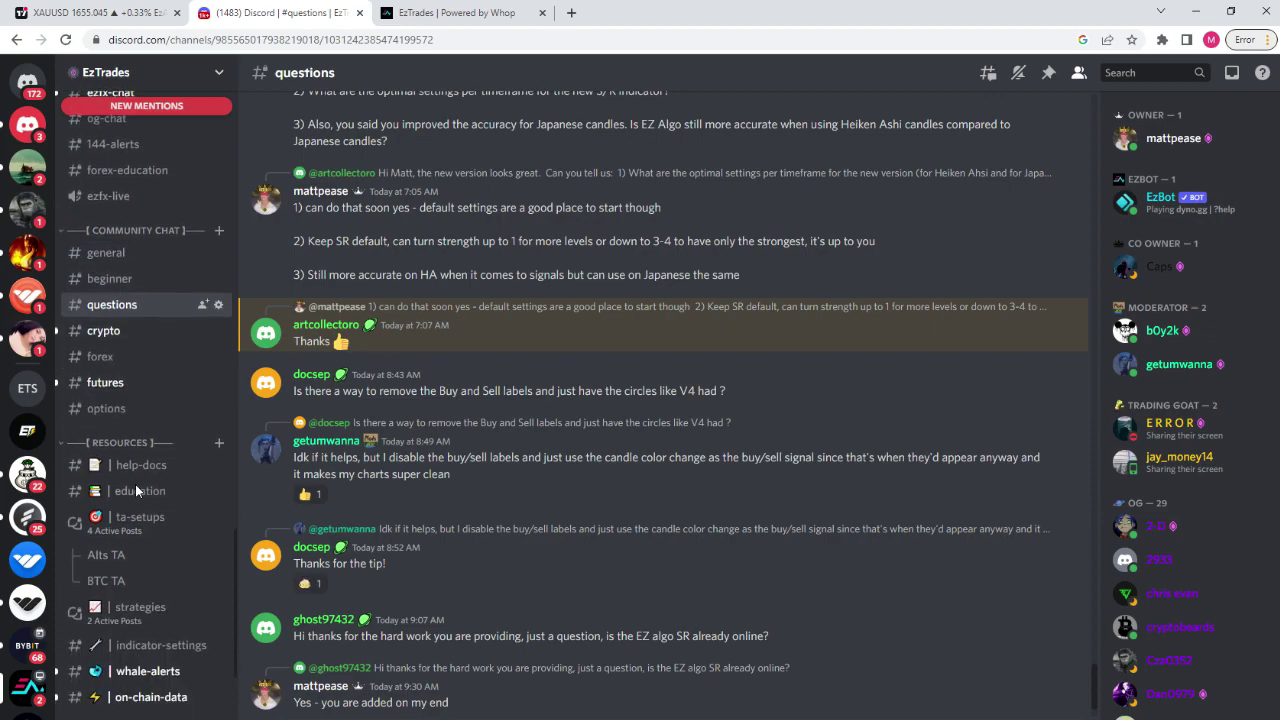
click(140, 518)
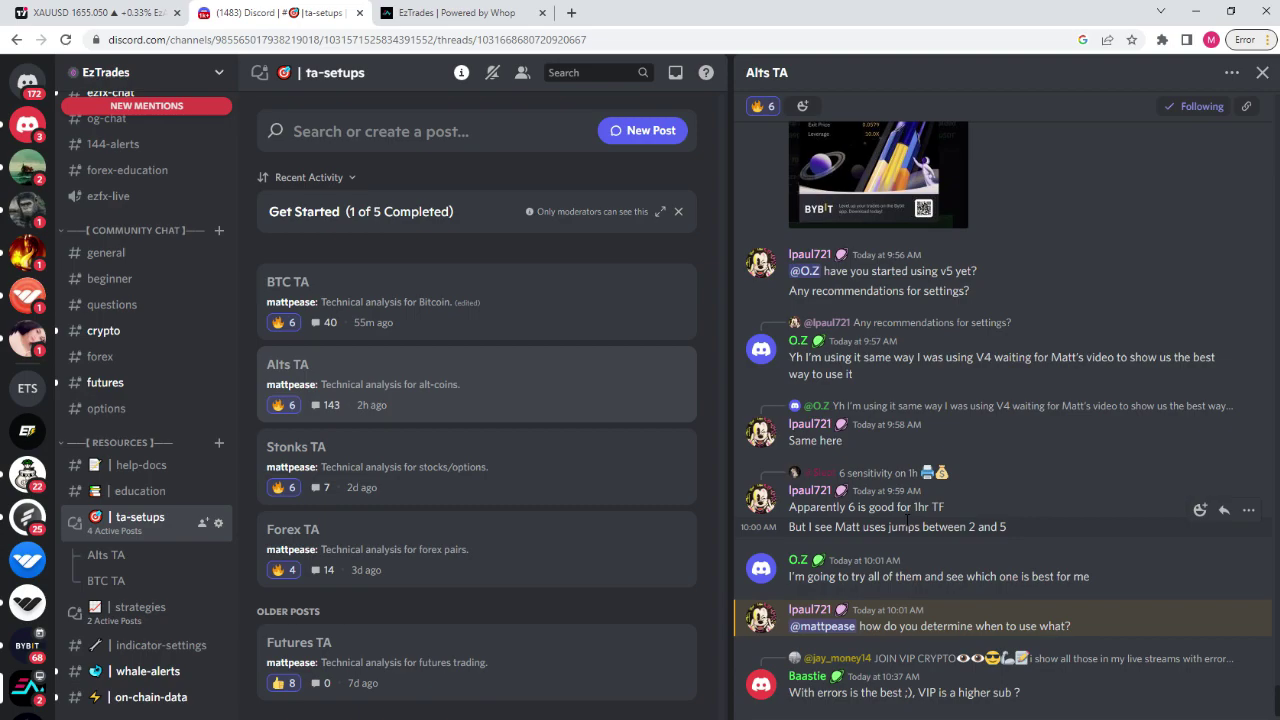
scroll(930, 518, up, 2)
scroll(930, 515, up, 10)
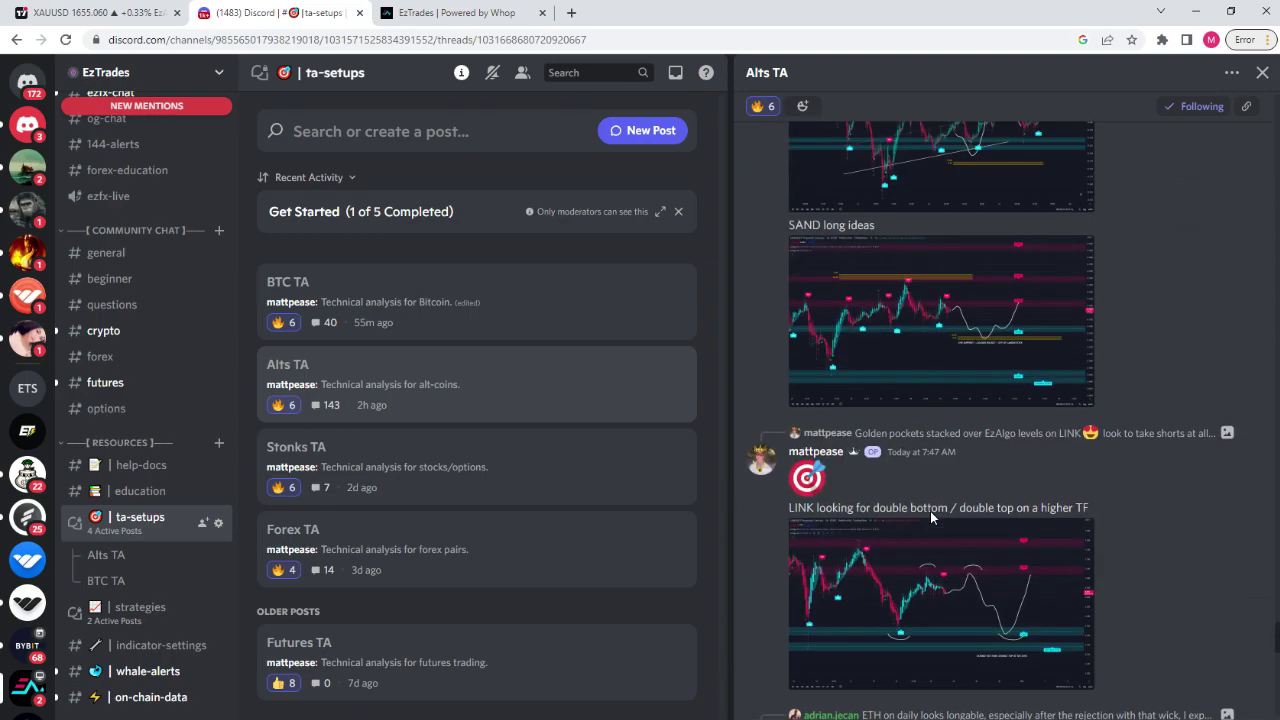
scroll(930, 517, up, 1)
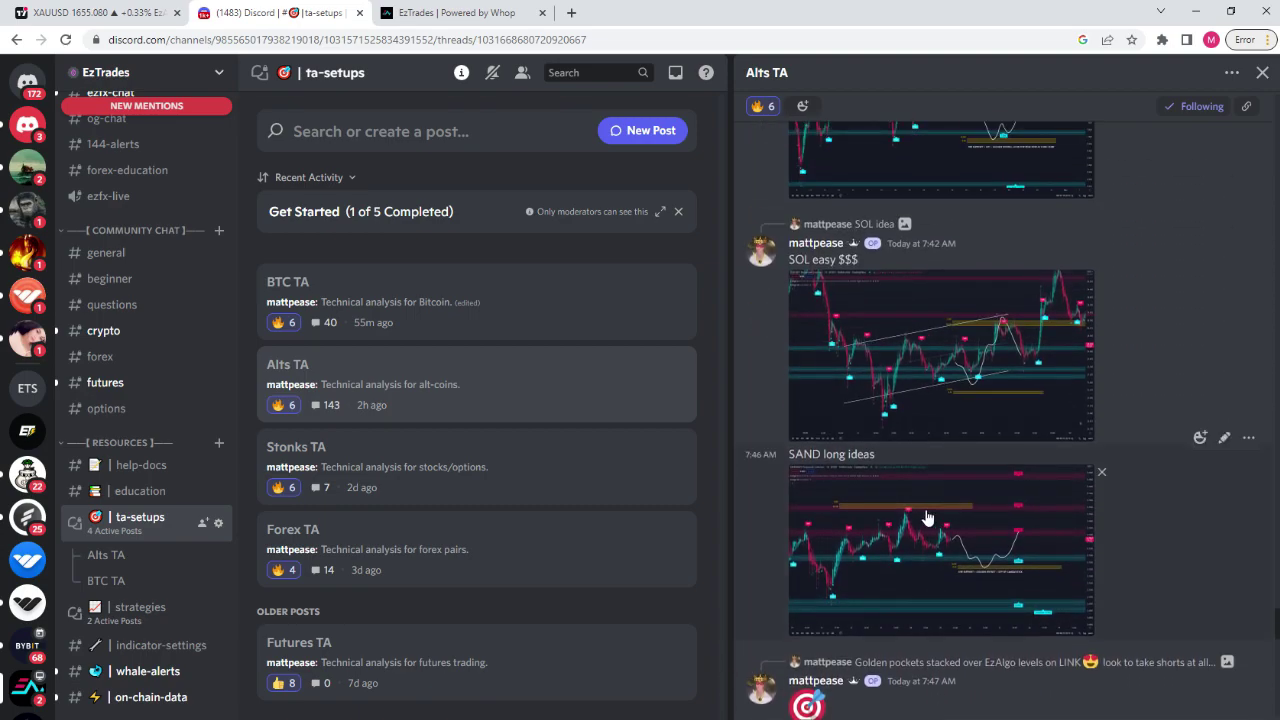
scroll(890, 535, up, 2)
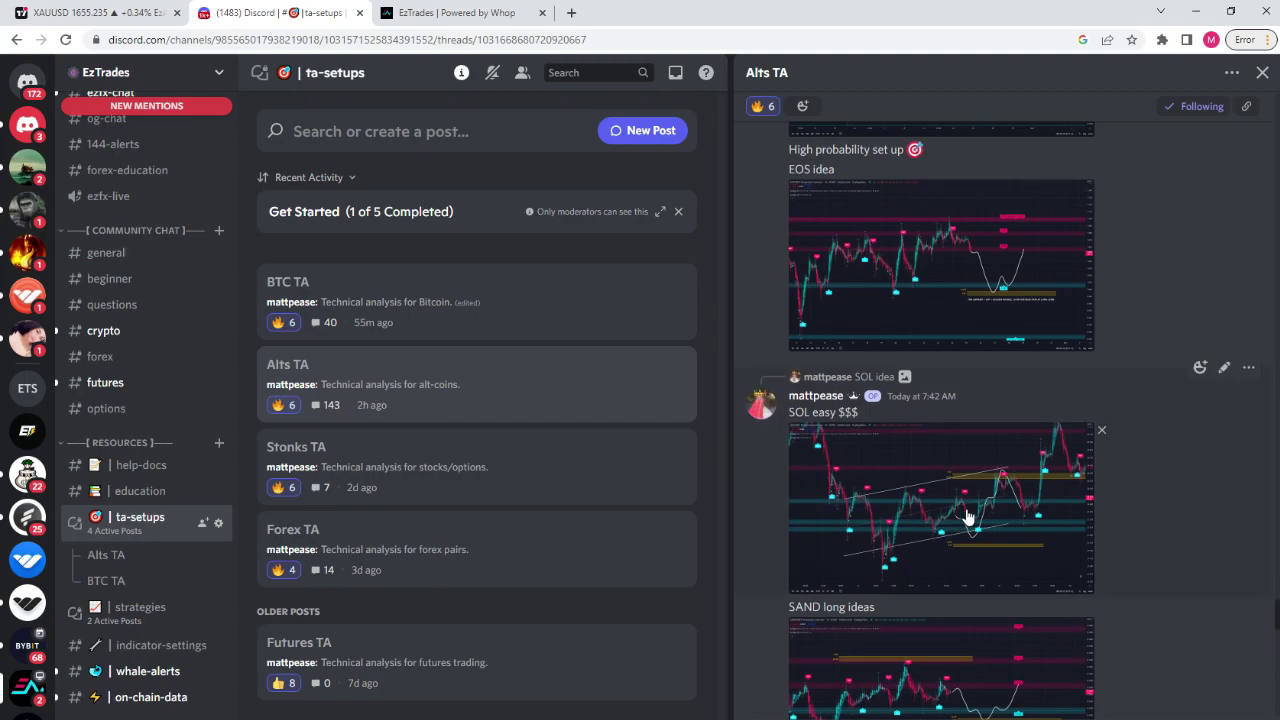
View the "SOL easy $$$" chart image at full size, then close it and return to the Alts TA post.
scroll(966, 509, down, 1)
click(928, 444)
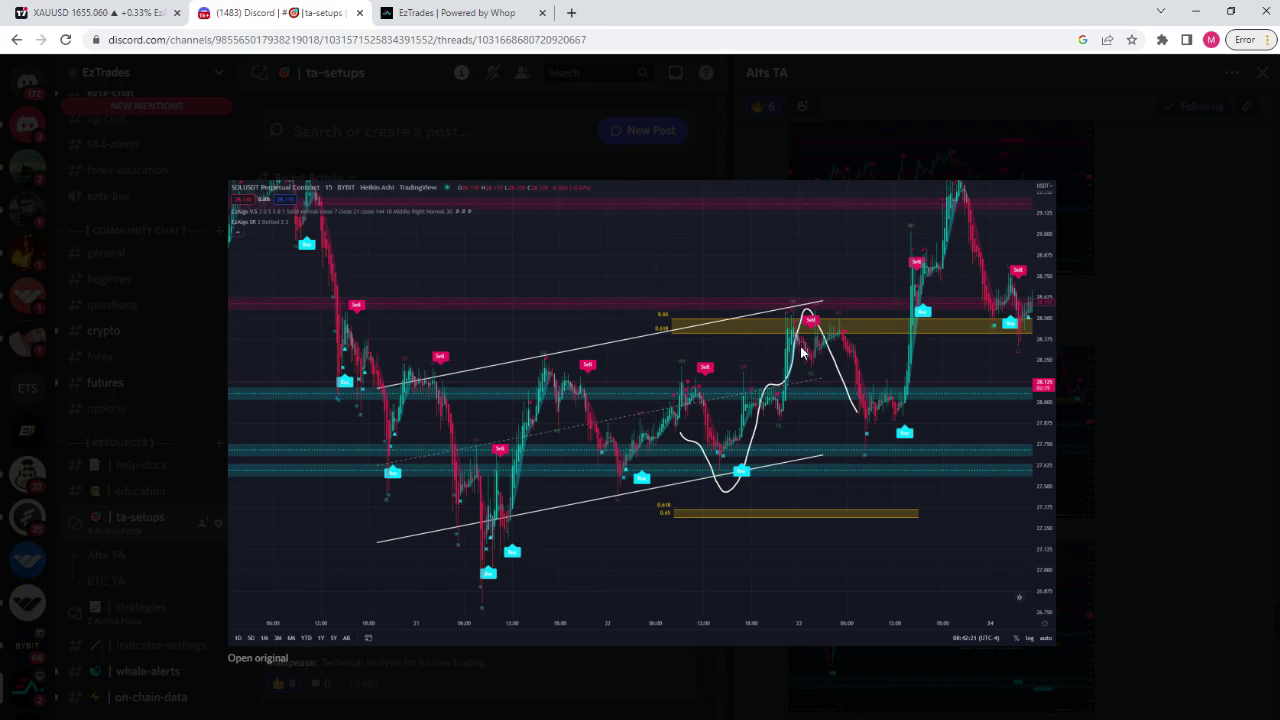
click(1144, 356)
scroll(1019, 473, down, 5)
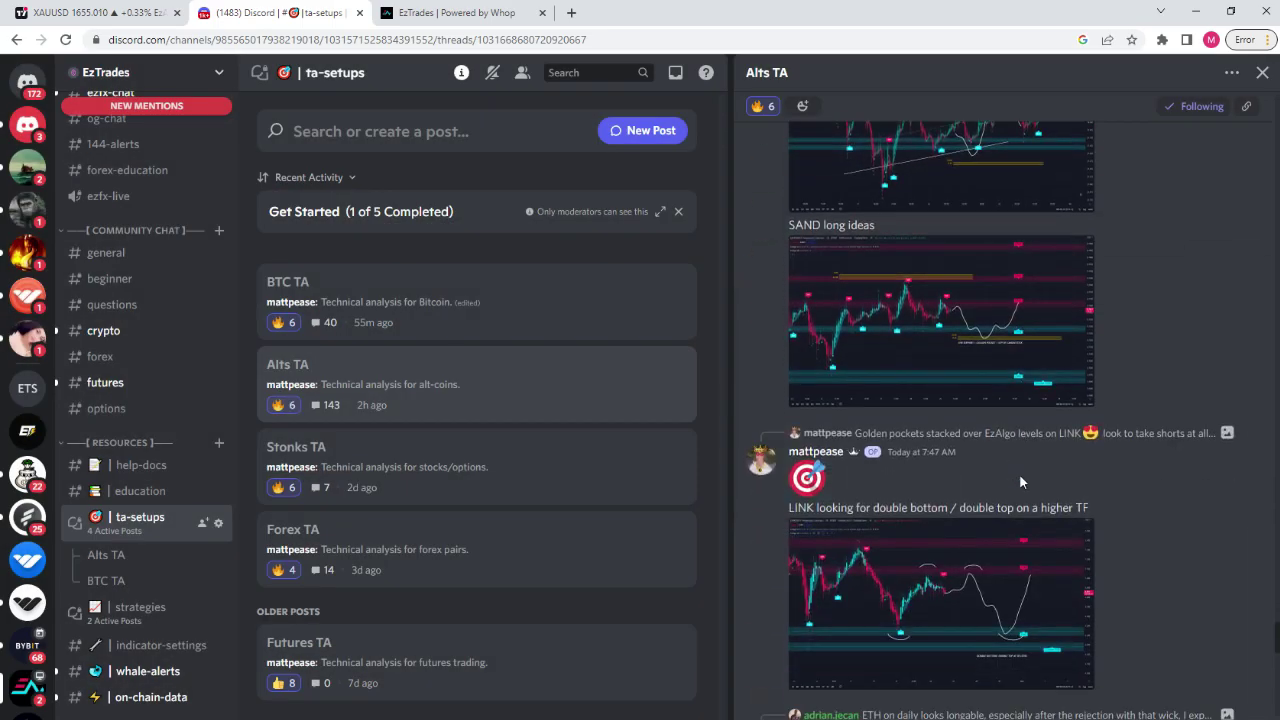
Switch from Discord to the TradingView home page.
key(alt+Left)
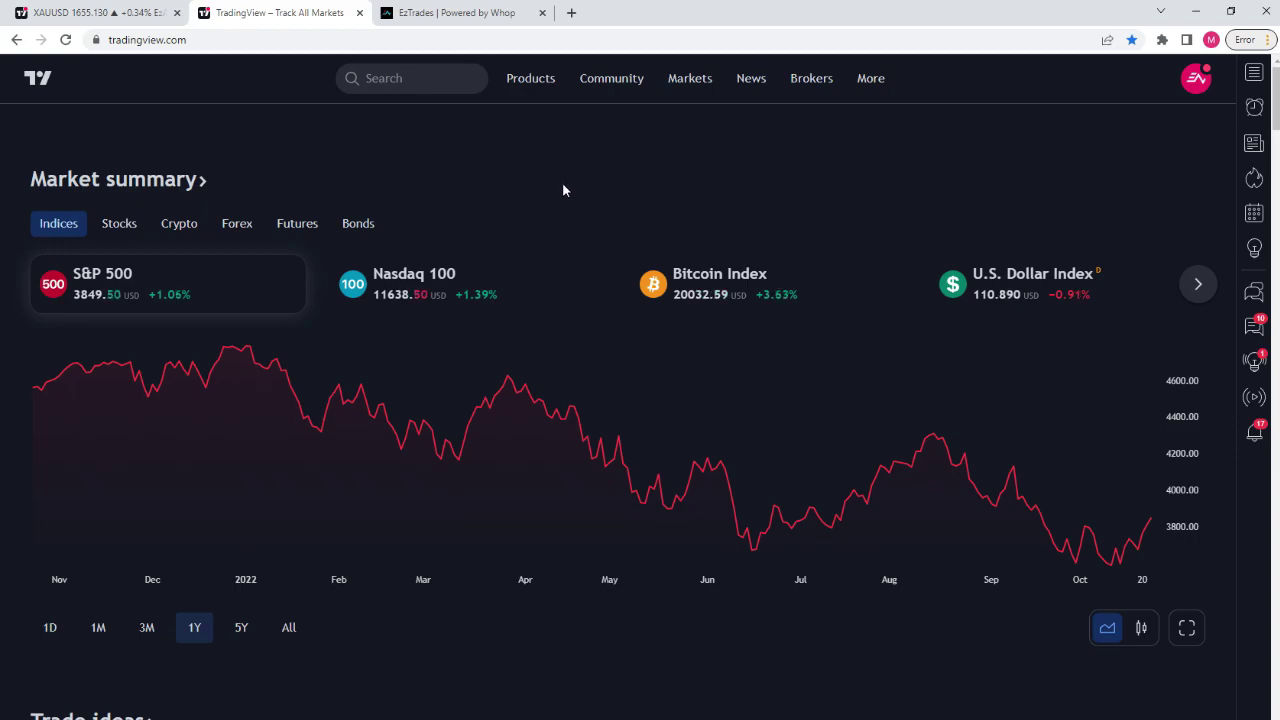
Look at the account options on the XAUUSD chart and close them again.
mouse_move(531, 88)
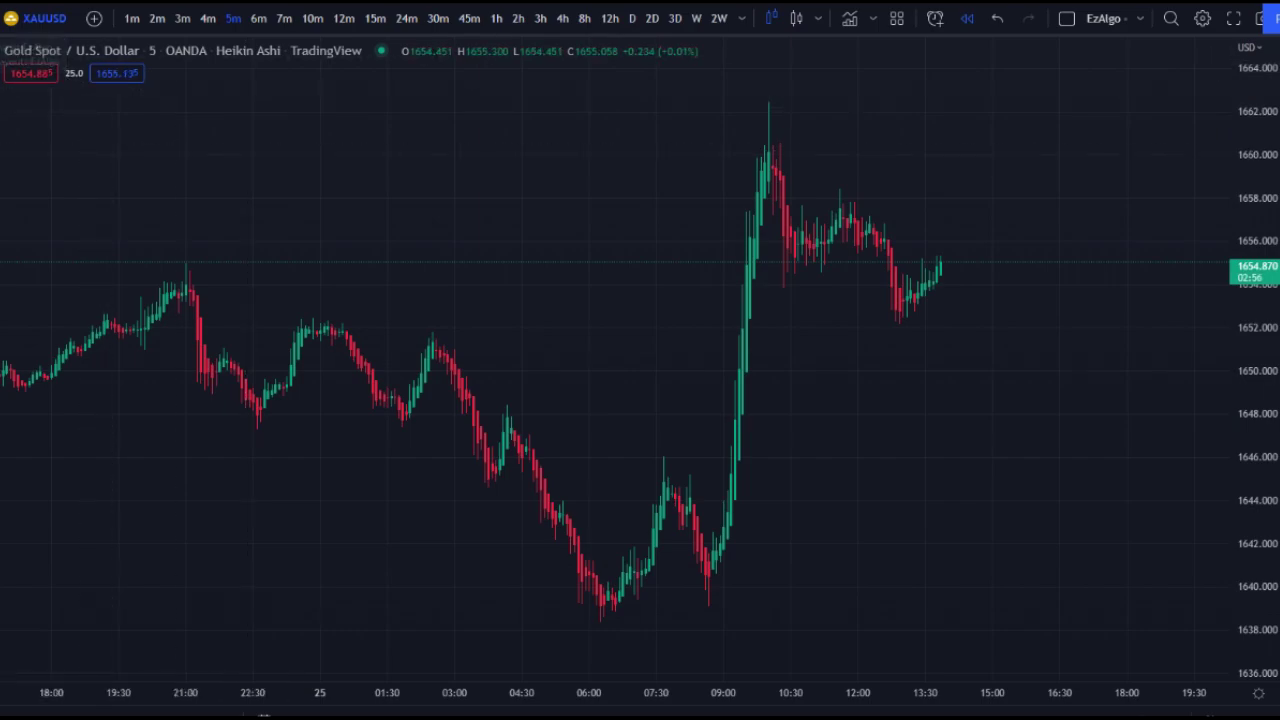
click(12, 18)
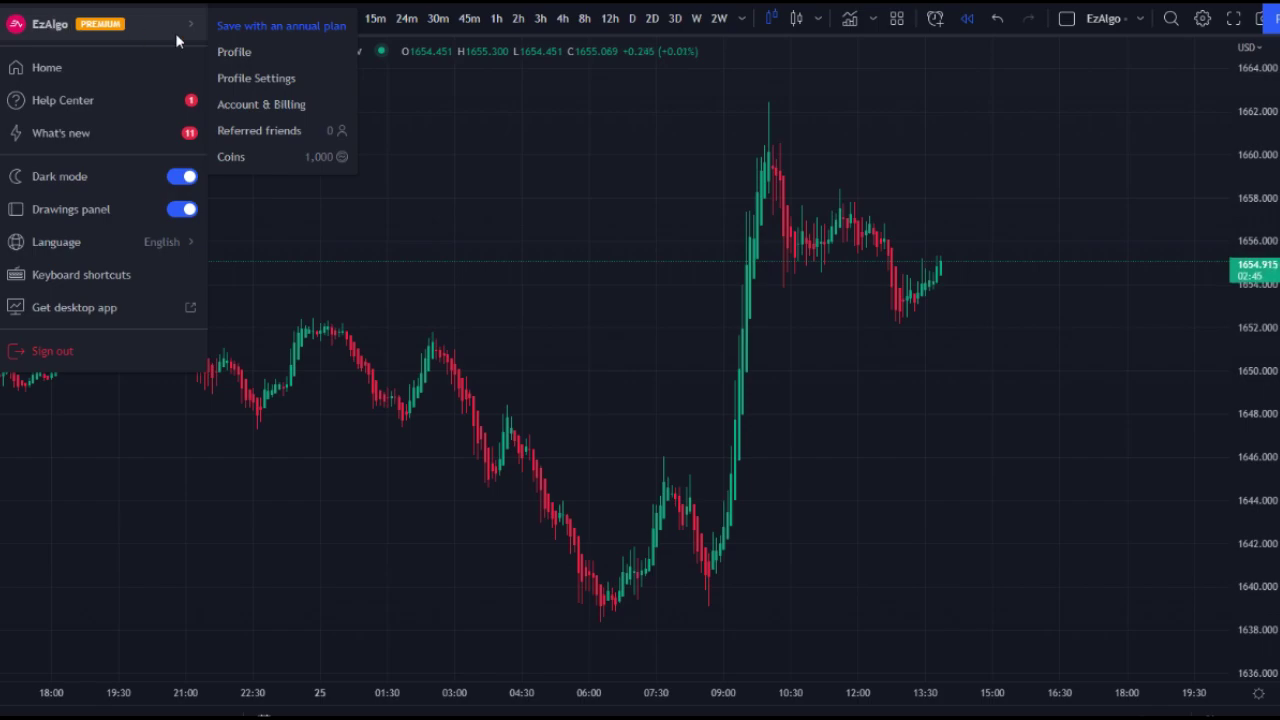
click(540, 180)
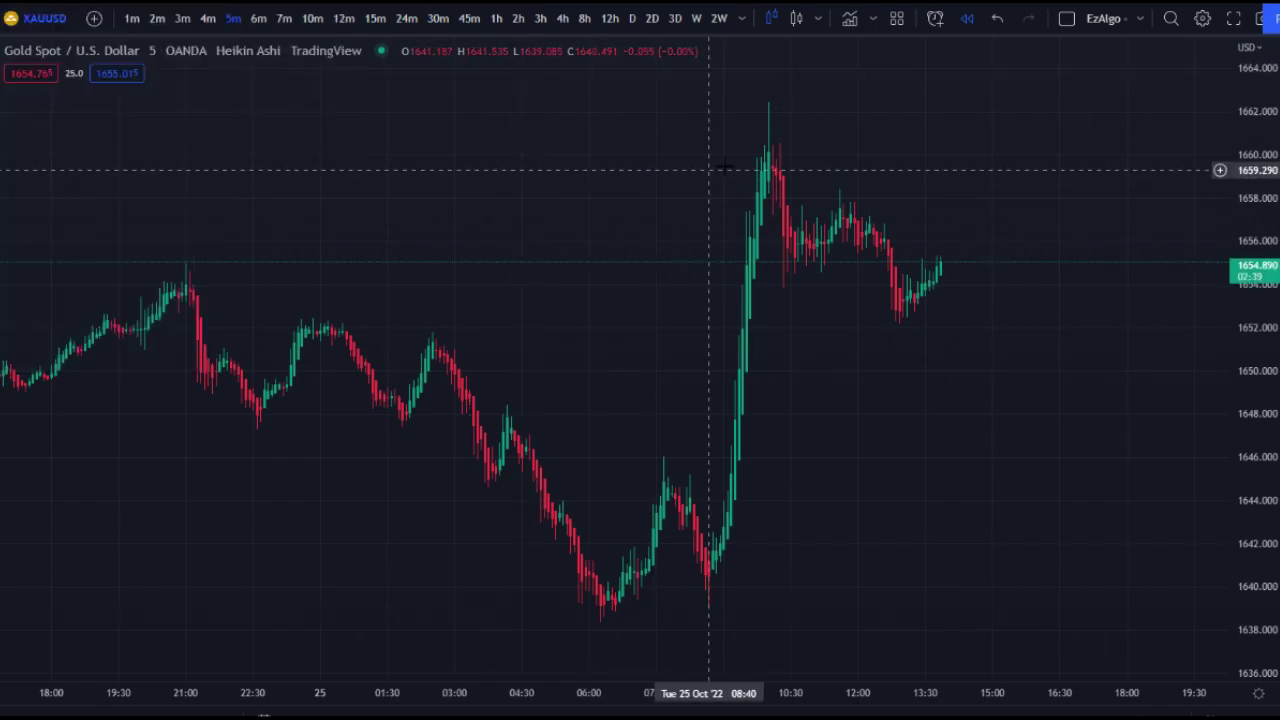
Add the EzAlgo V.5 and EzAlgo SR indicators to the XAUUSD chart and open the EzAlgo V.5 settings beside the latest candles.
click(849, 18)
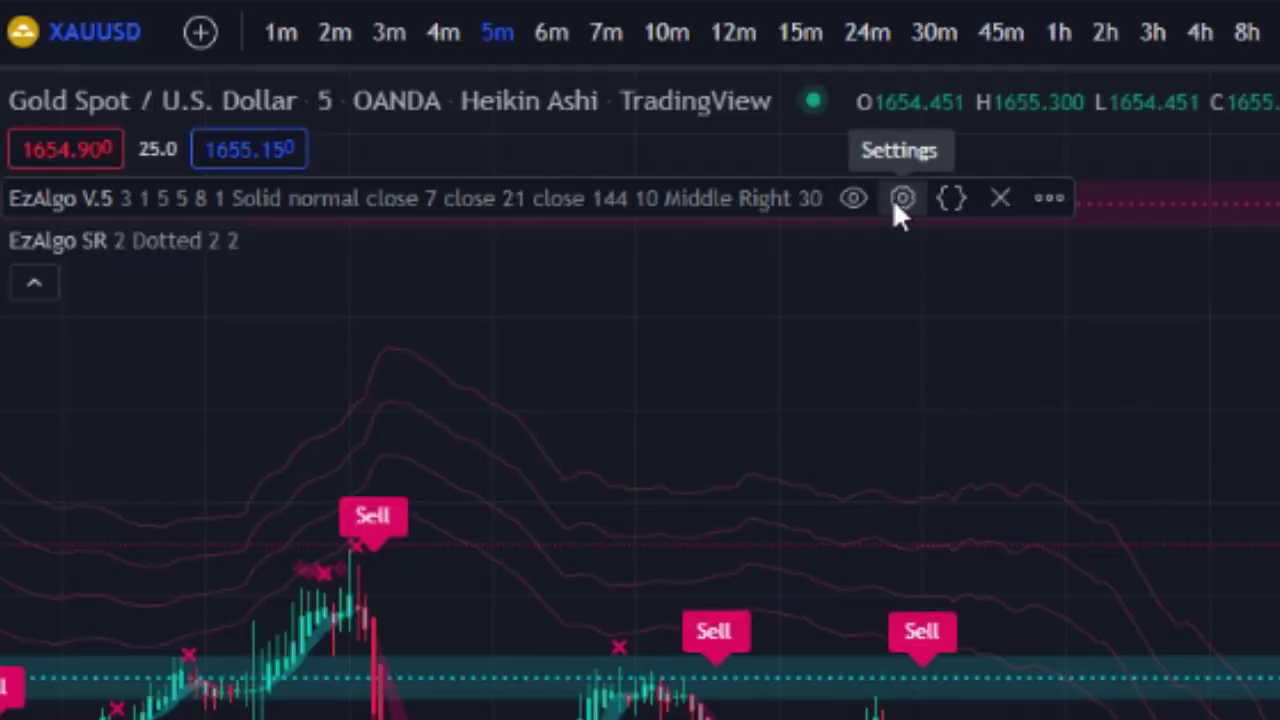
click(900, 200)
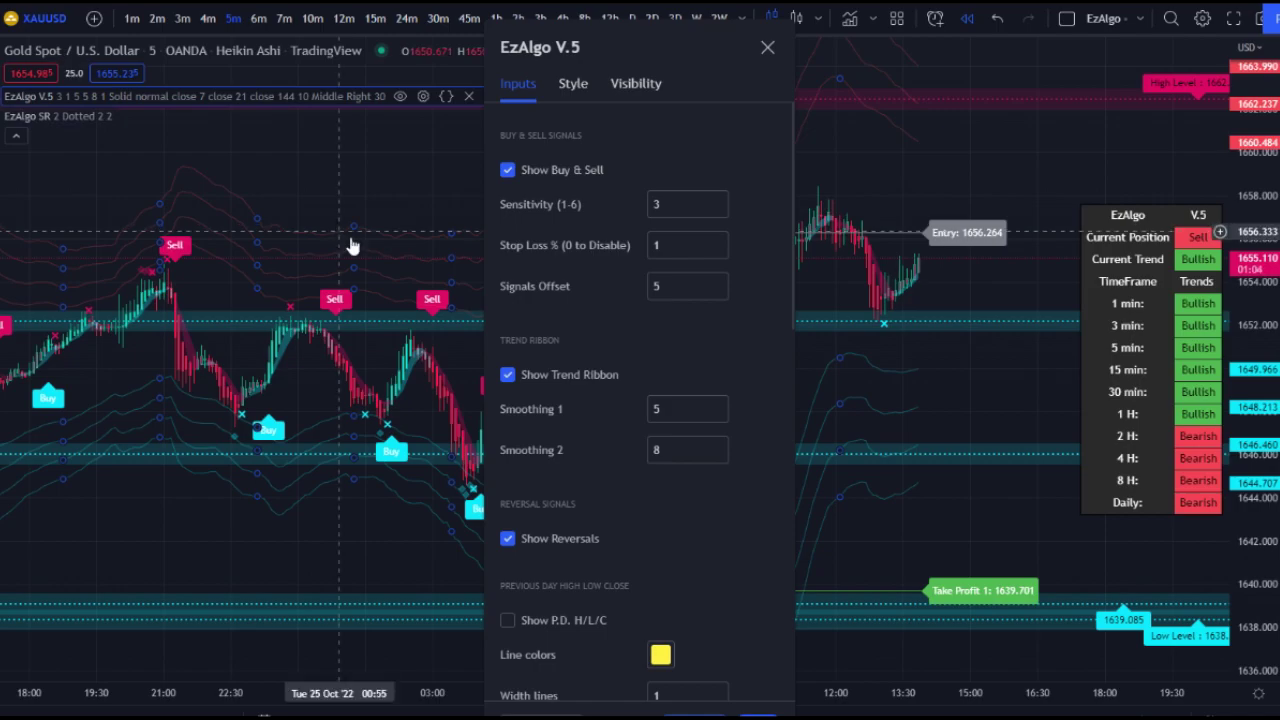
drag(597, 49, 1044, 77)
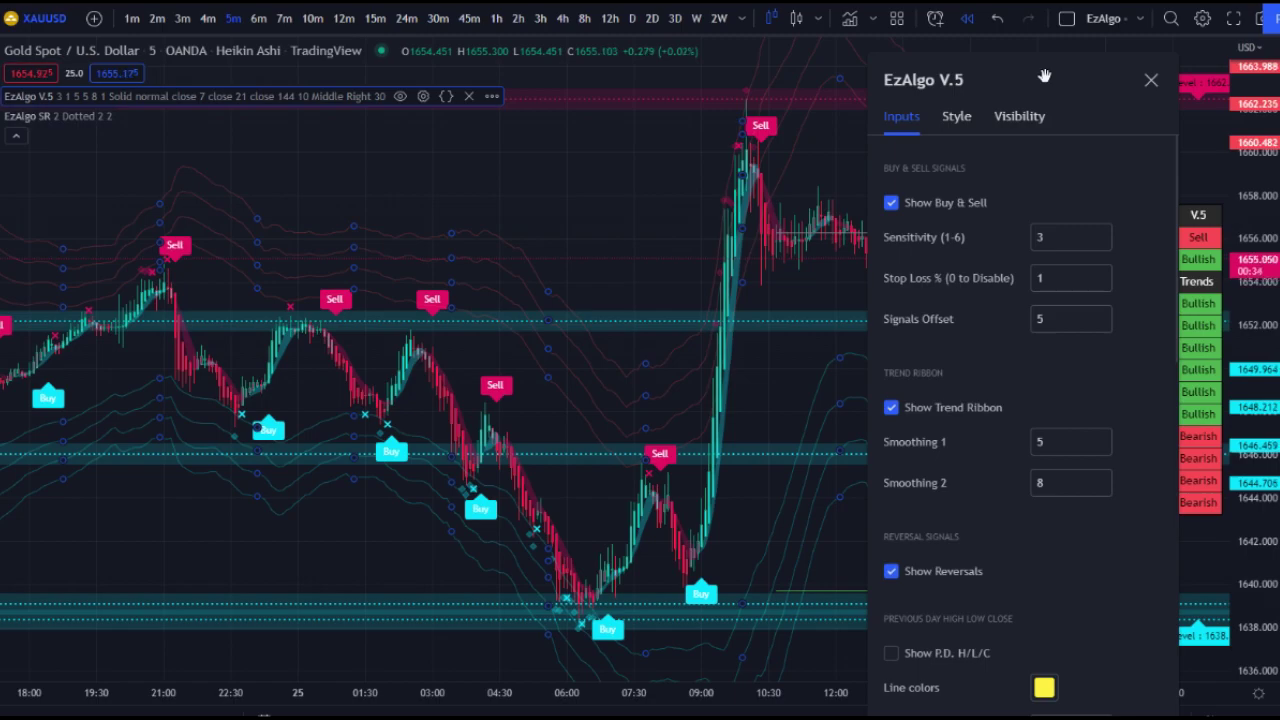
drag(1123, 77, 356, 67)
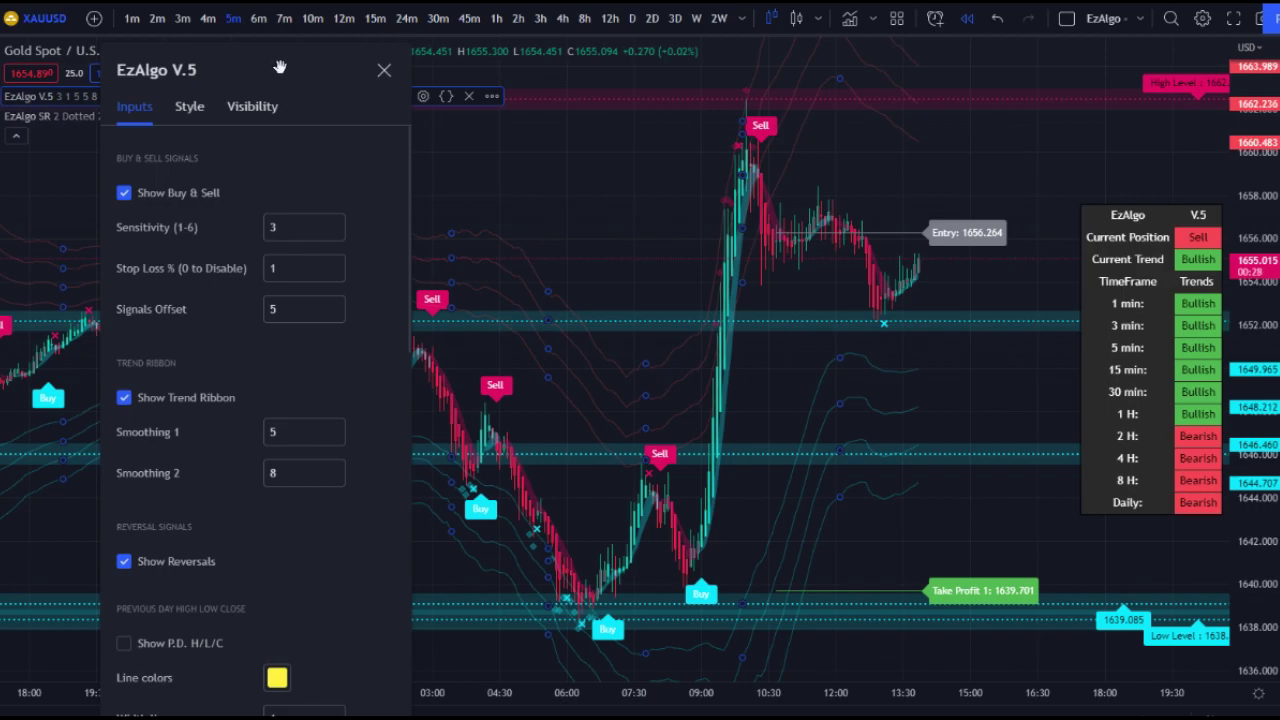
Set the EzAlgo V.5 Sensitivity to 5 and look over the buy and sell signals on the chart.
click(300, 228)
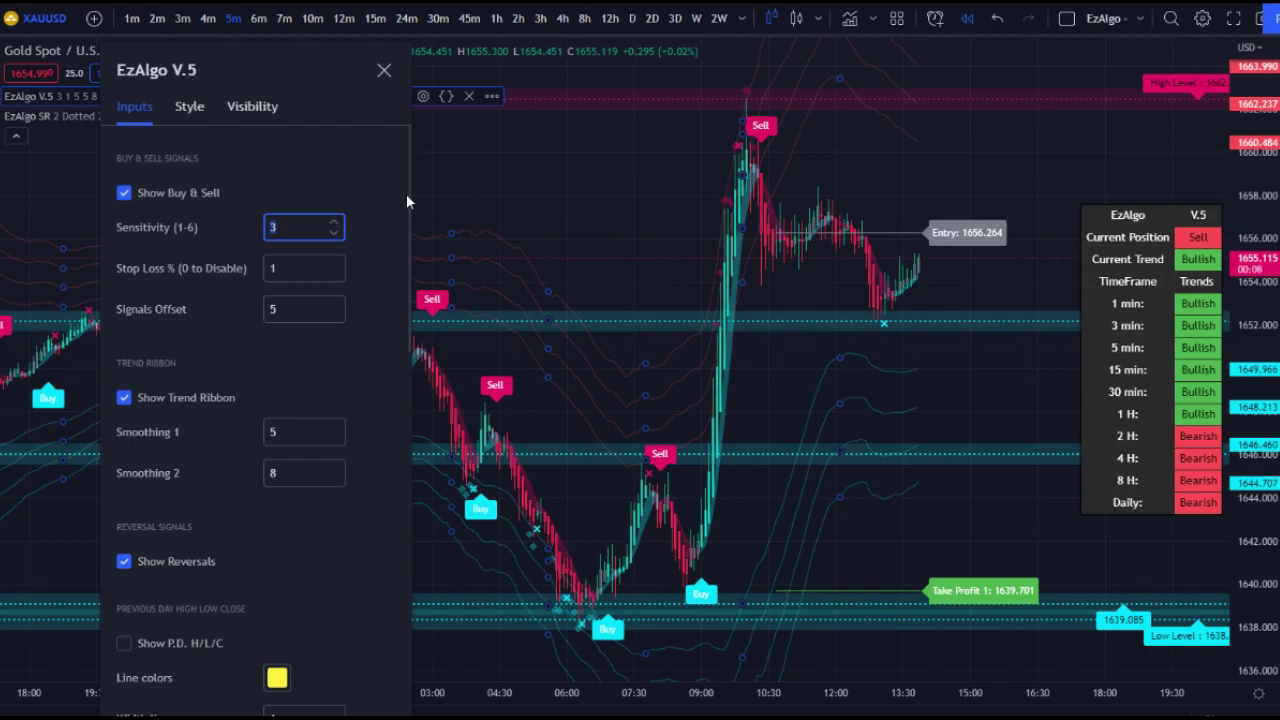
key(BackSpace)
text(5)
click(366, 190)
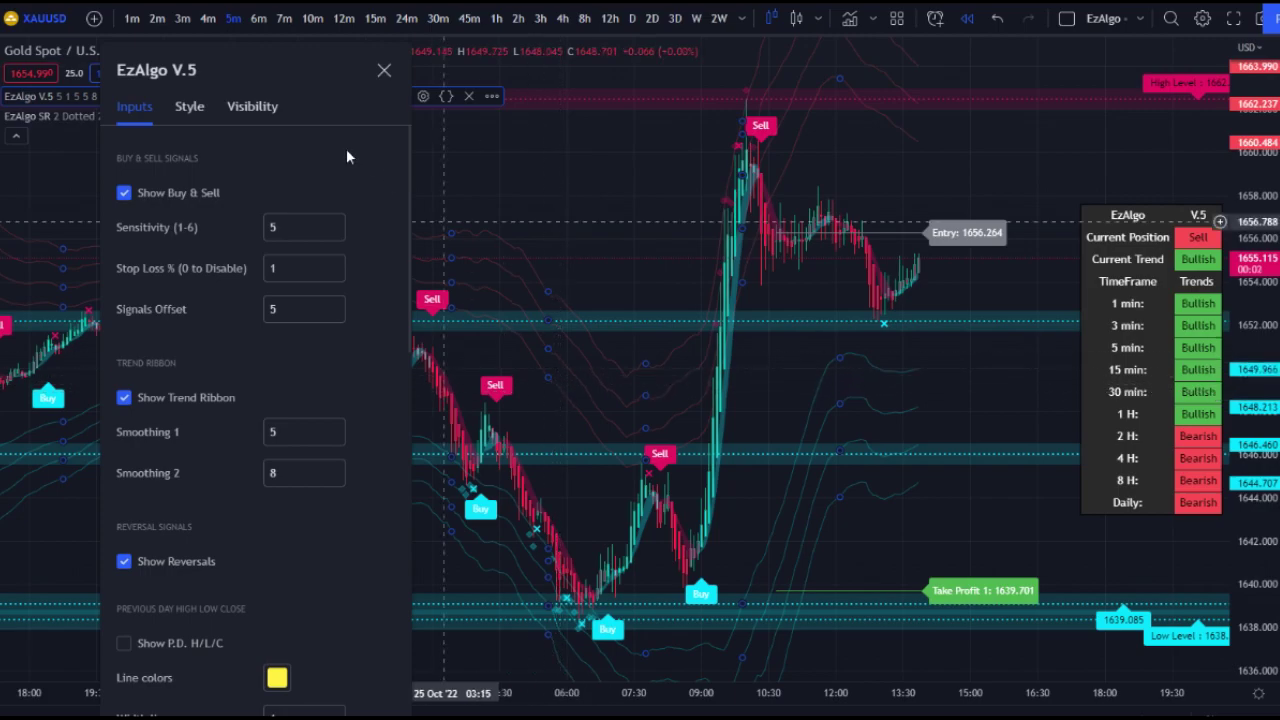
drag(294, 84, 831, 223)
scroll(587, 287, down, 3)
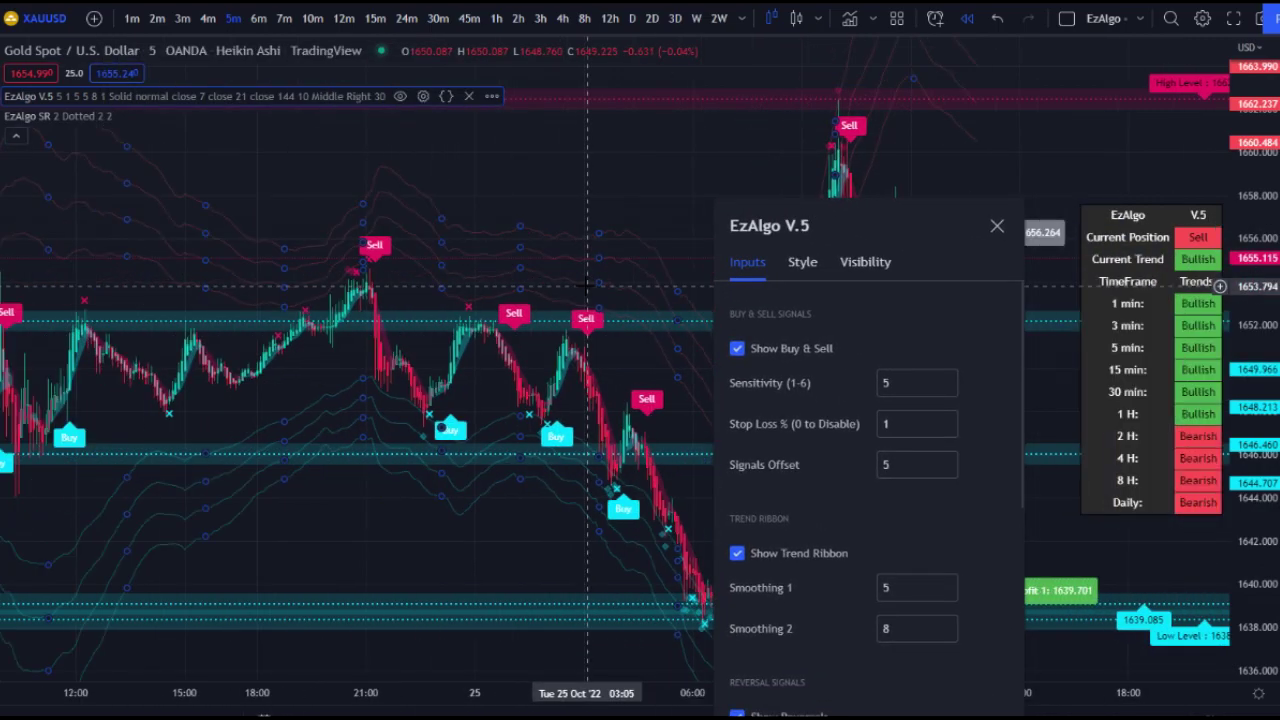
scroll(587, 287, up, 2)
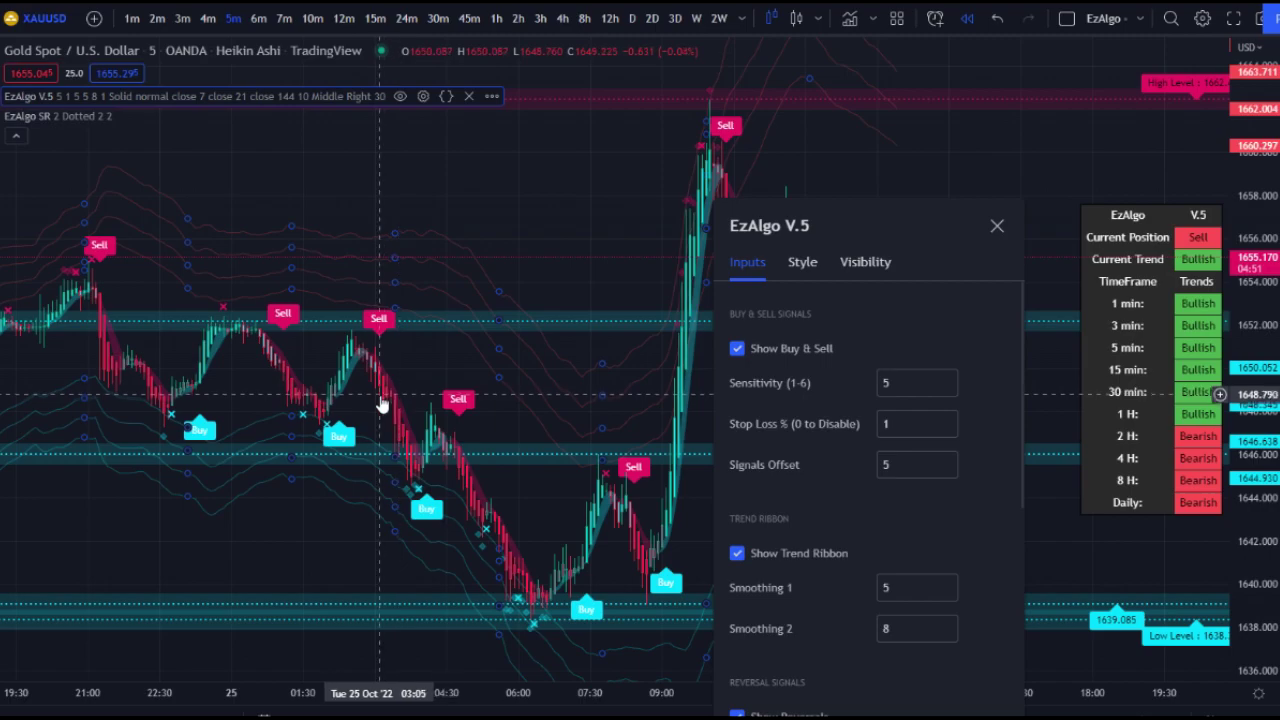
Set the EzAlgo V.5 Sensitivity to 3 and apply the settings.
click(905, 385)
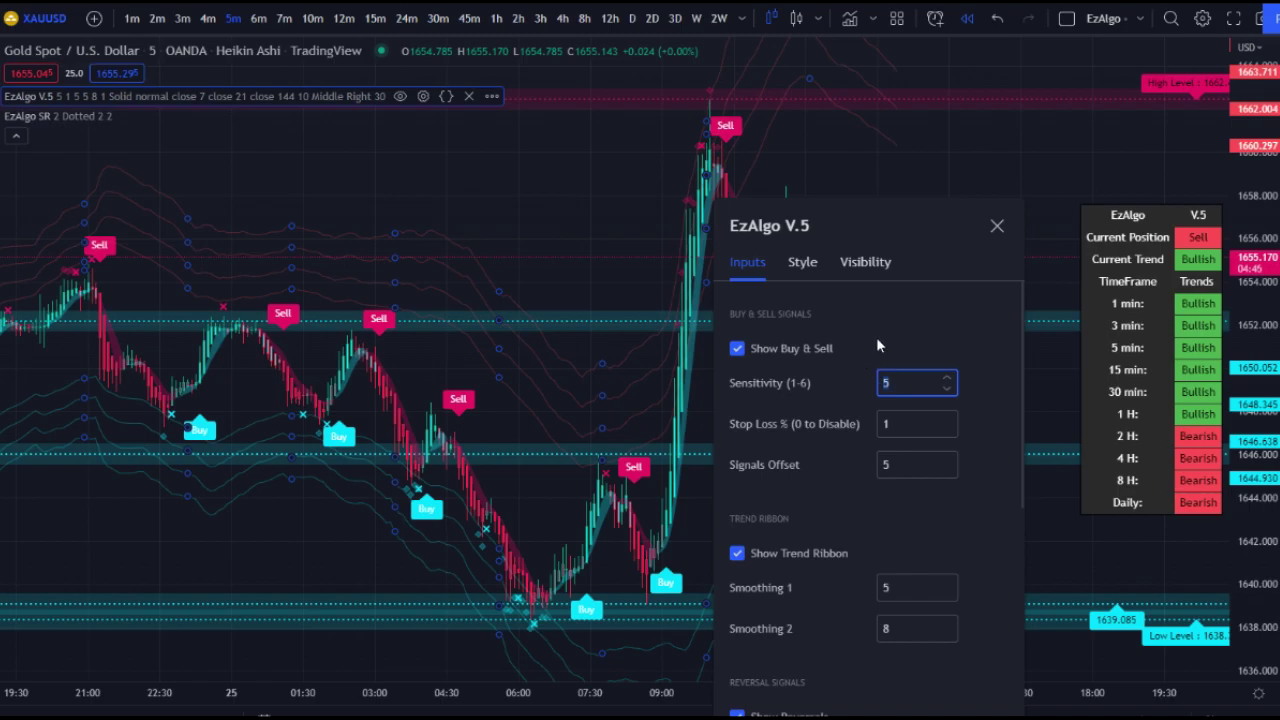
text(3)
drag(871, 214, 724, 37)
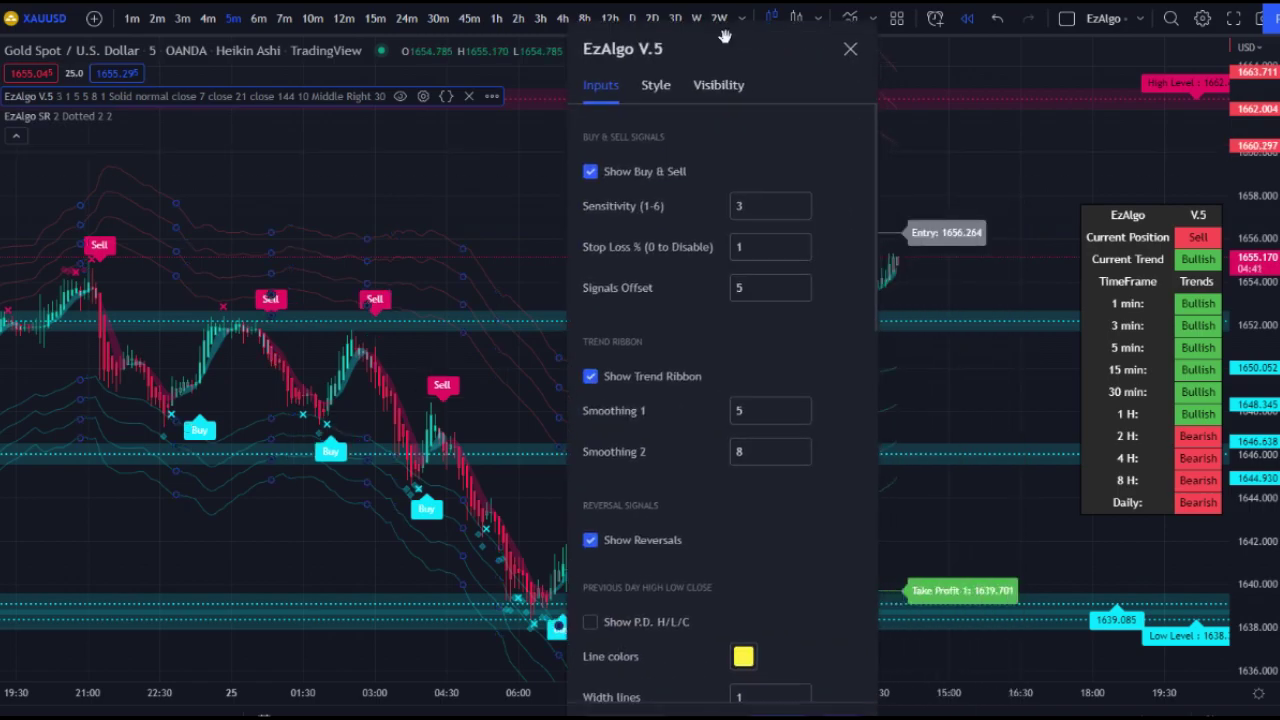
key(Return)
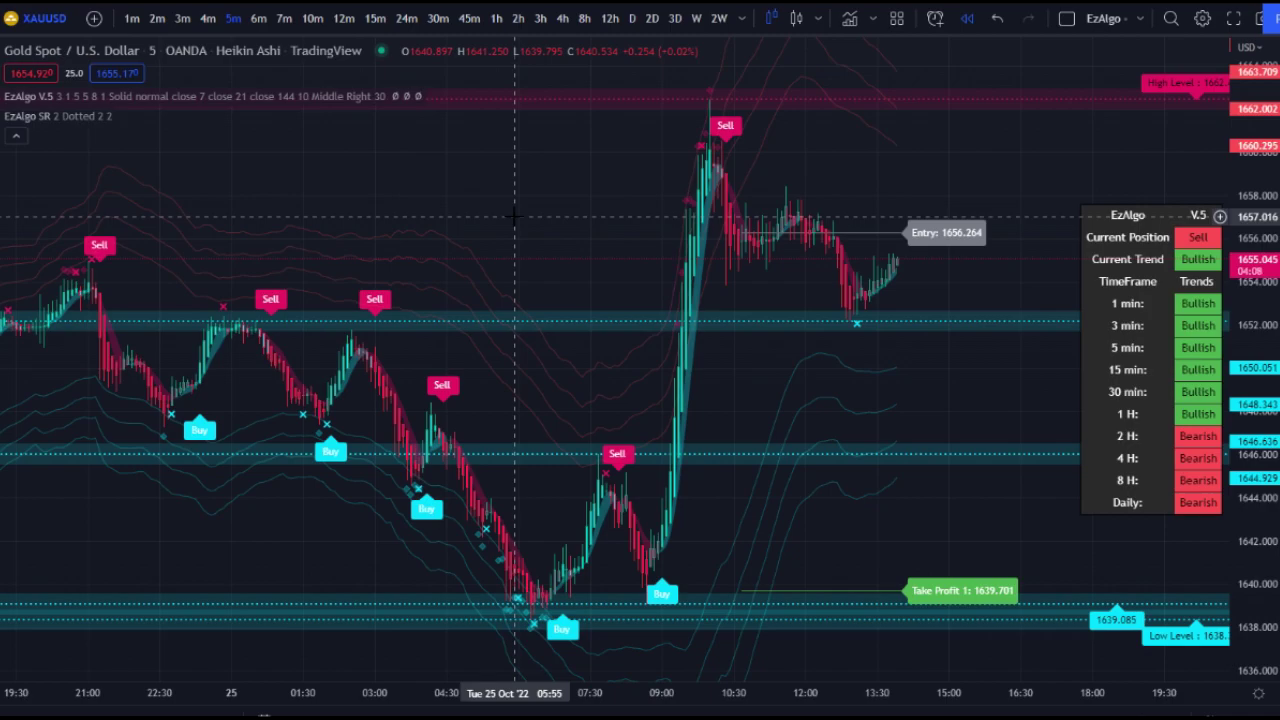
Set the EzAlgo V.5 Stop Loss % to 0 to disable it and apply the settings.
double_click(514, 216)
click(452, 231)
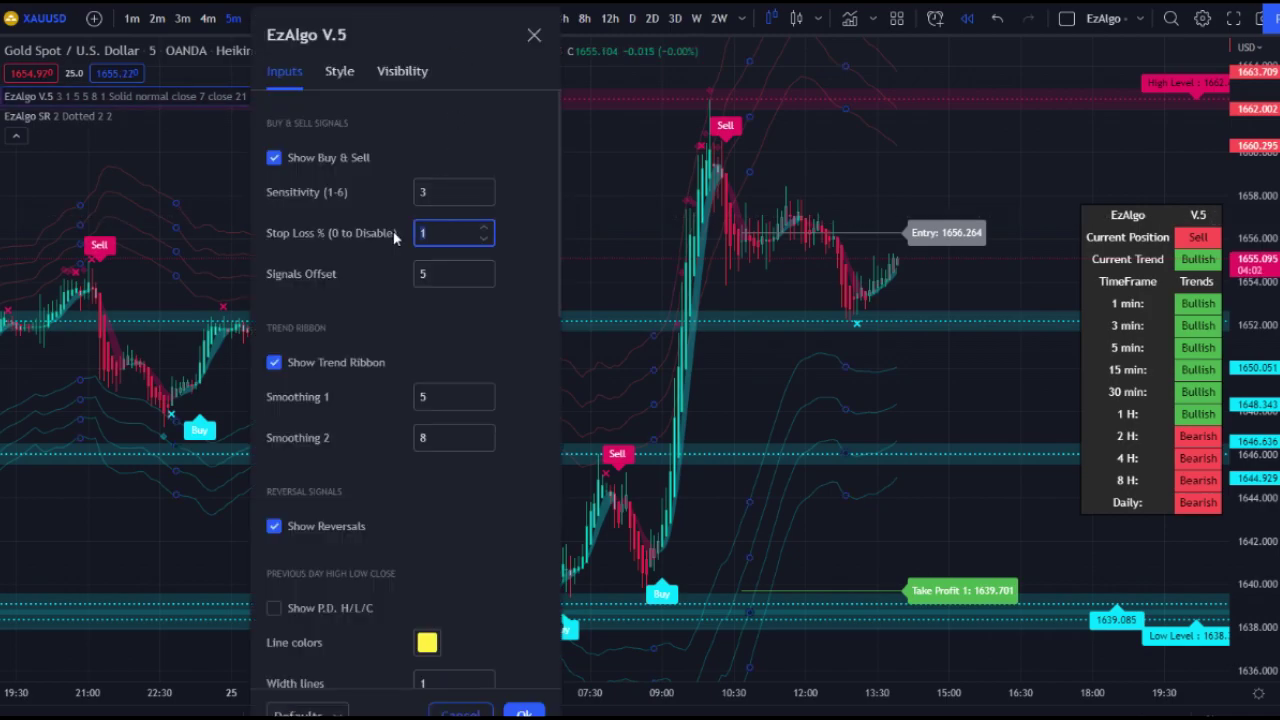
text(0)
key(Return)
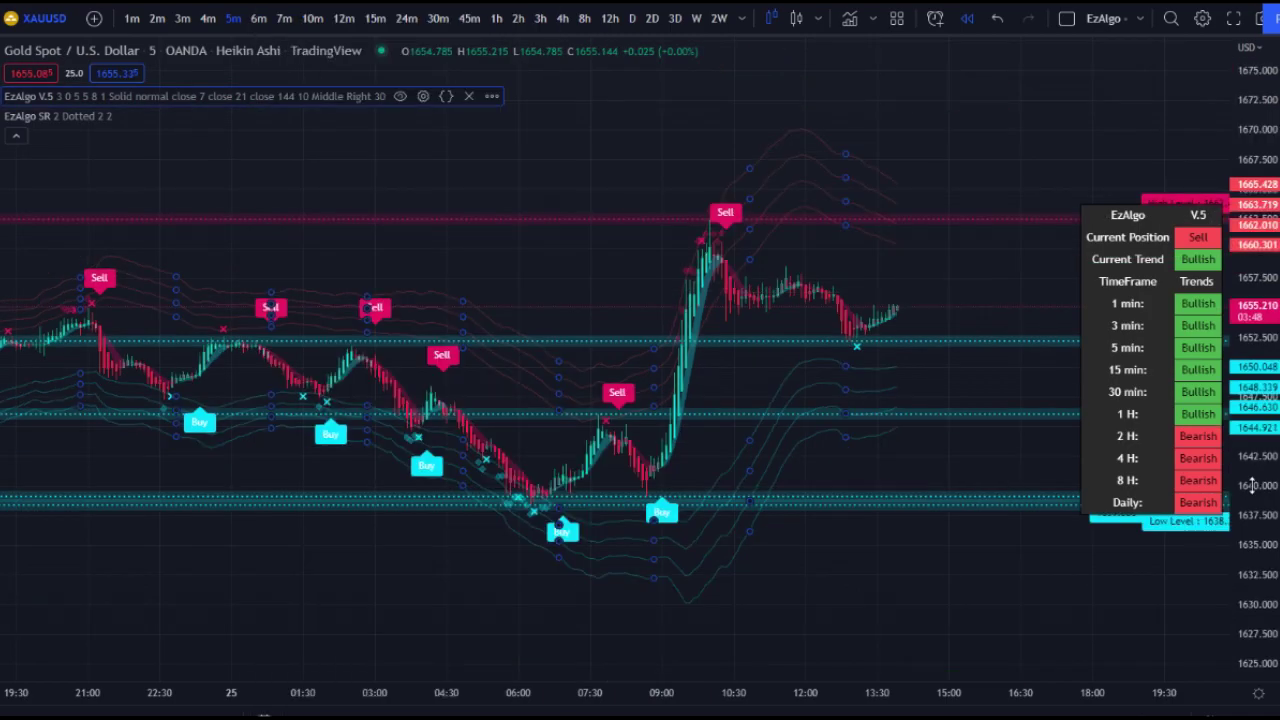
scroll(790, 432, up, 1)
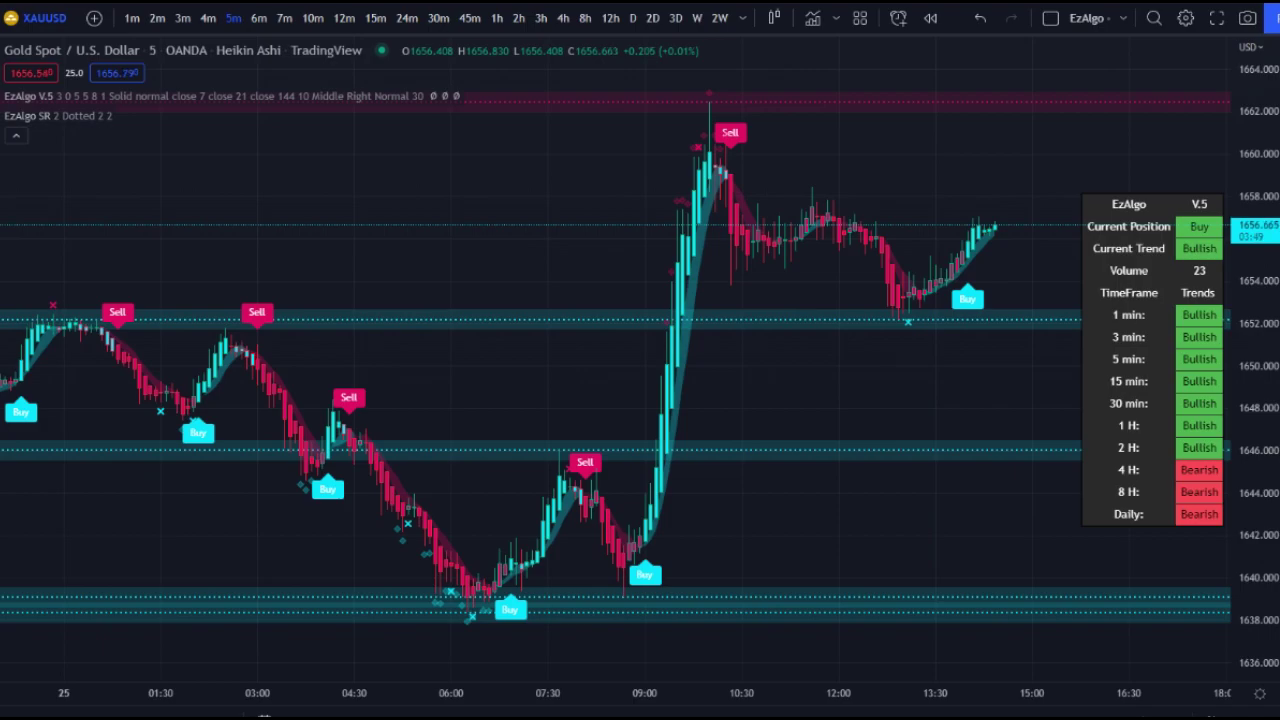
Review the EzAlgo V.5 inputs from the trend dashboard up to the buy and sell signals, and close the settings.
double_click(965, 267)
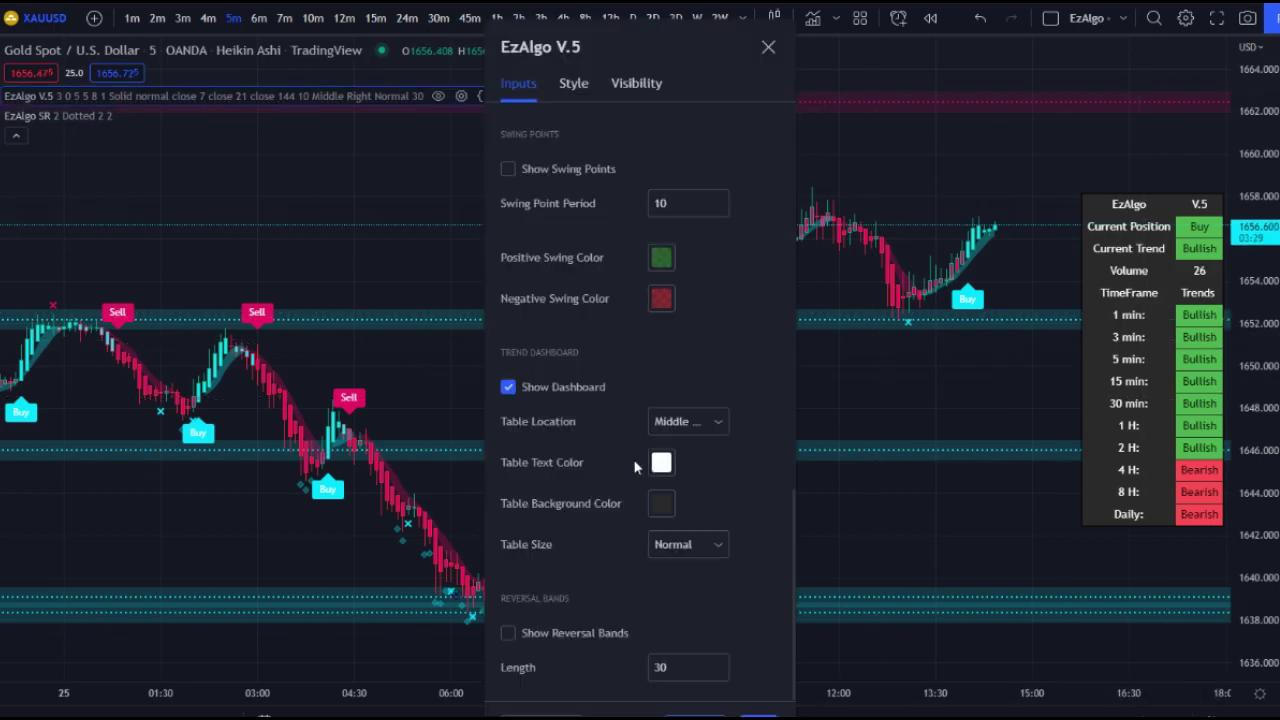
scroll(620, 449, up, 10)
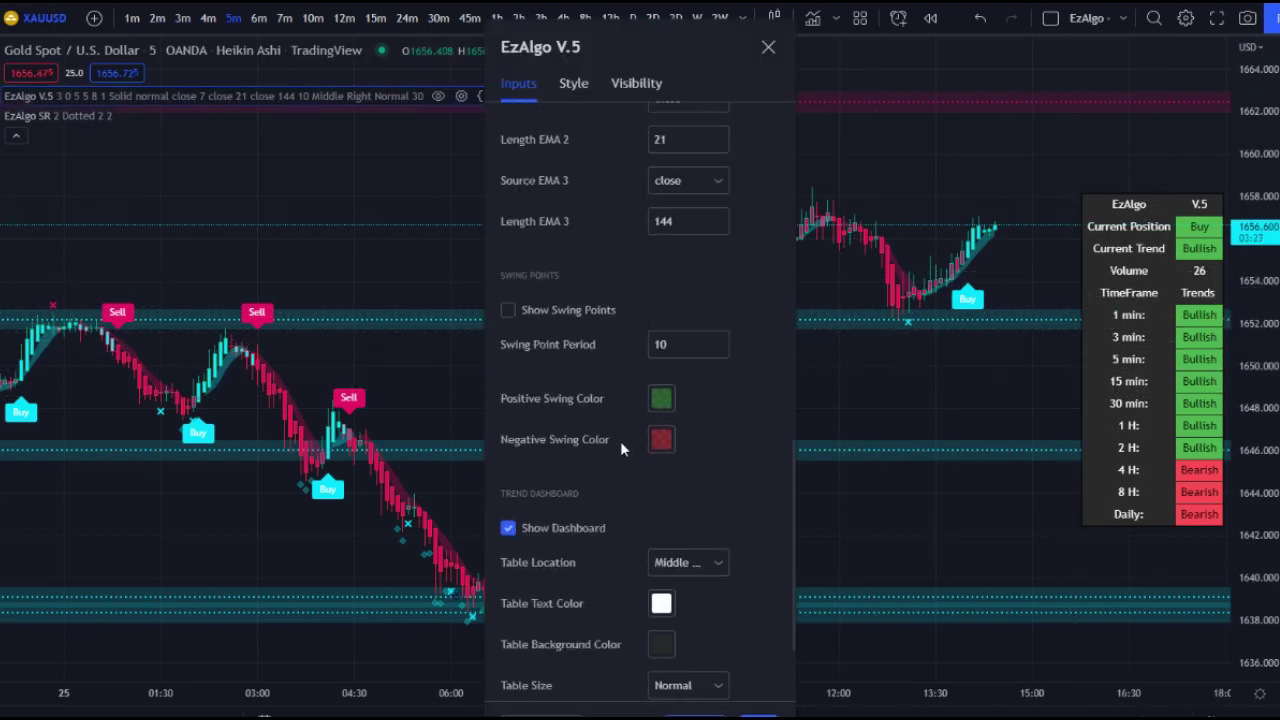
drag(633, 52, 361, 42)
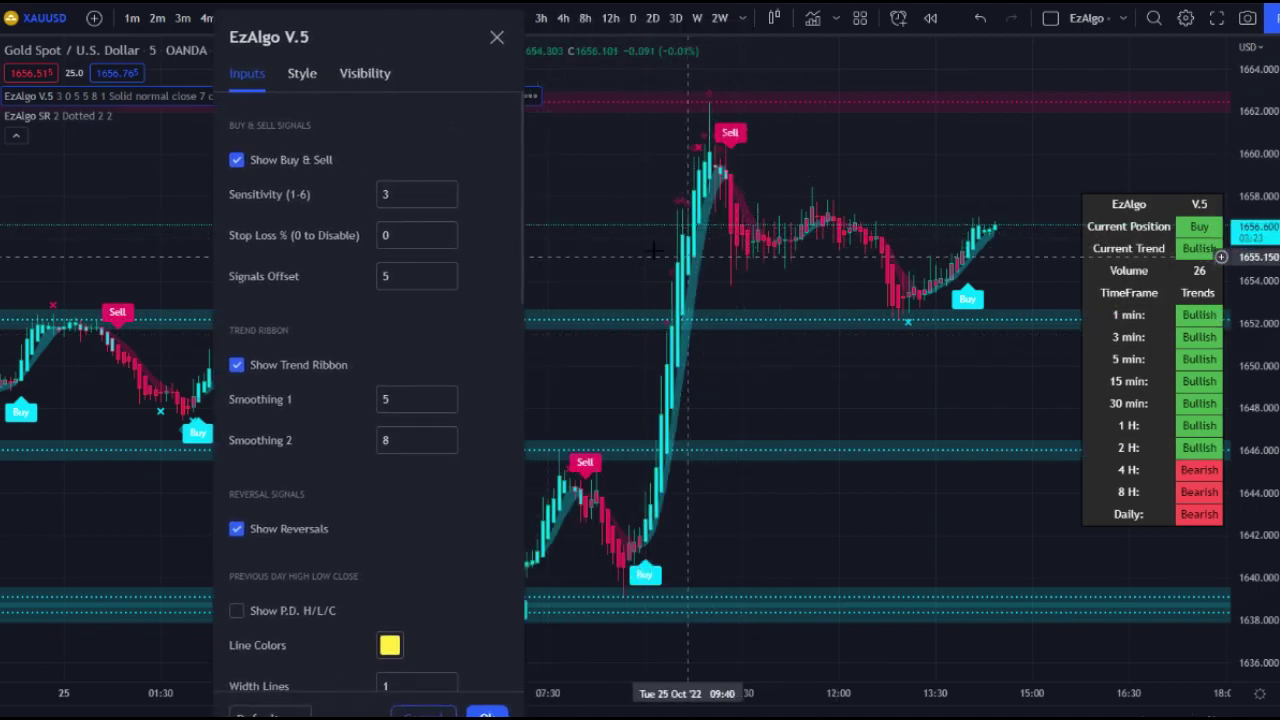
key(Escape)
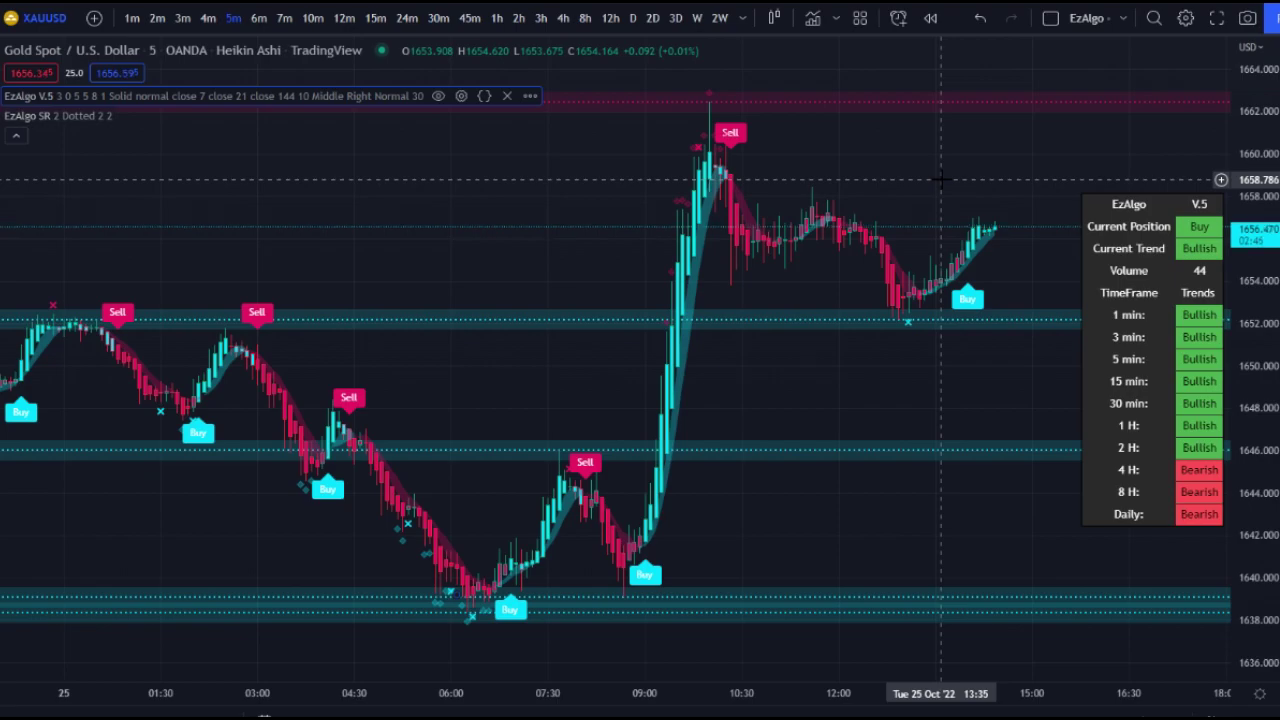
Remove EzAlgo V.5 from the chart and add the locked EzAlgo V.5 script by EzAlgo from the favorite indicators.
click(512, 99)
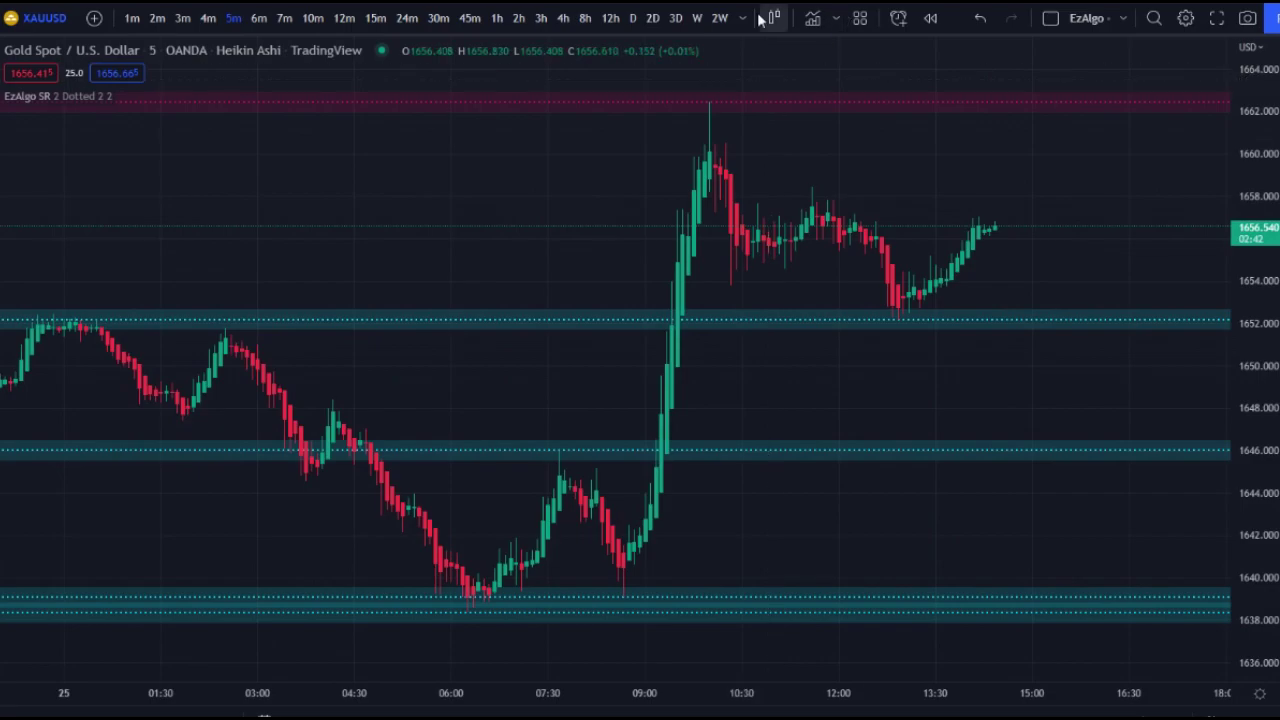
click(813, 30)
click(614, 486)
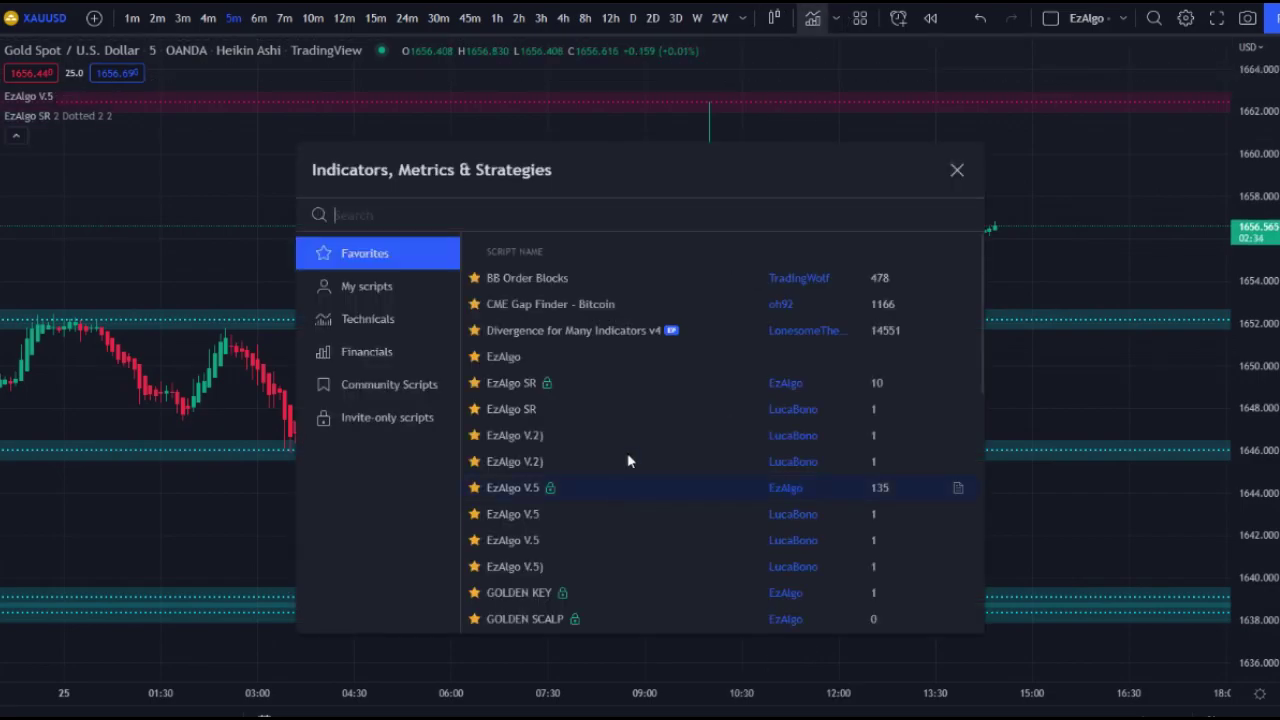
click(957, 170)
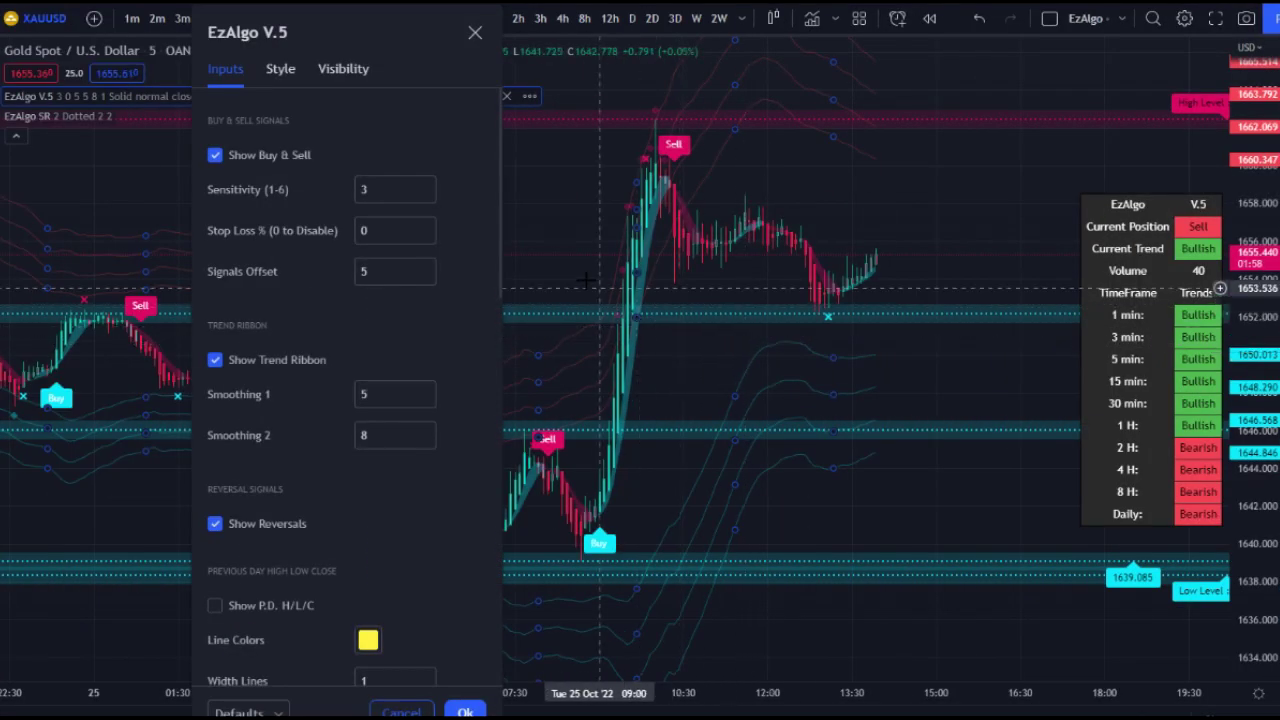
Examine the Signals Offset and Trend Ribbon inputs of EzAlgo V.5 against the chart signals, and close the settings.
click(381, 272)
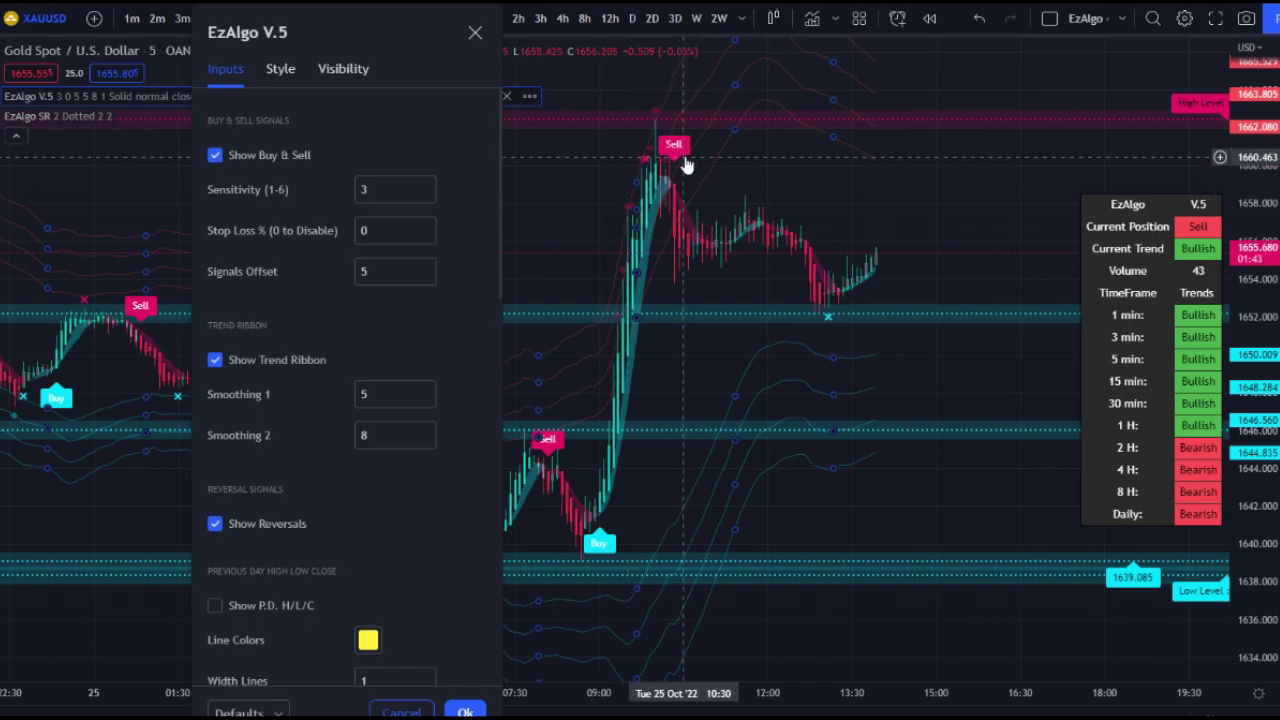
click(547, 355)
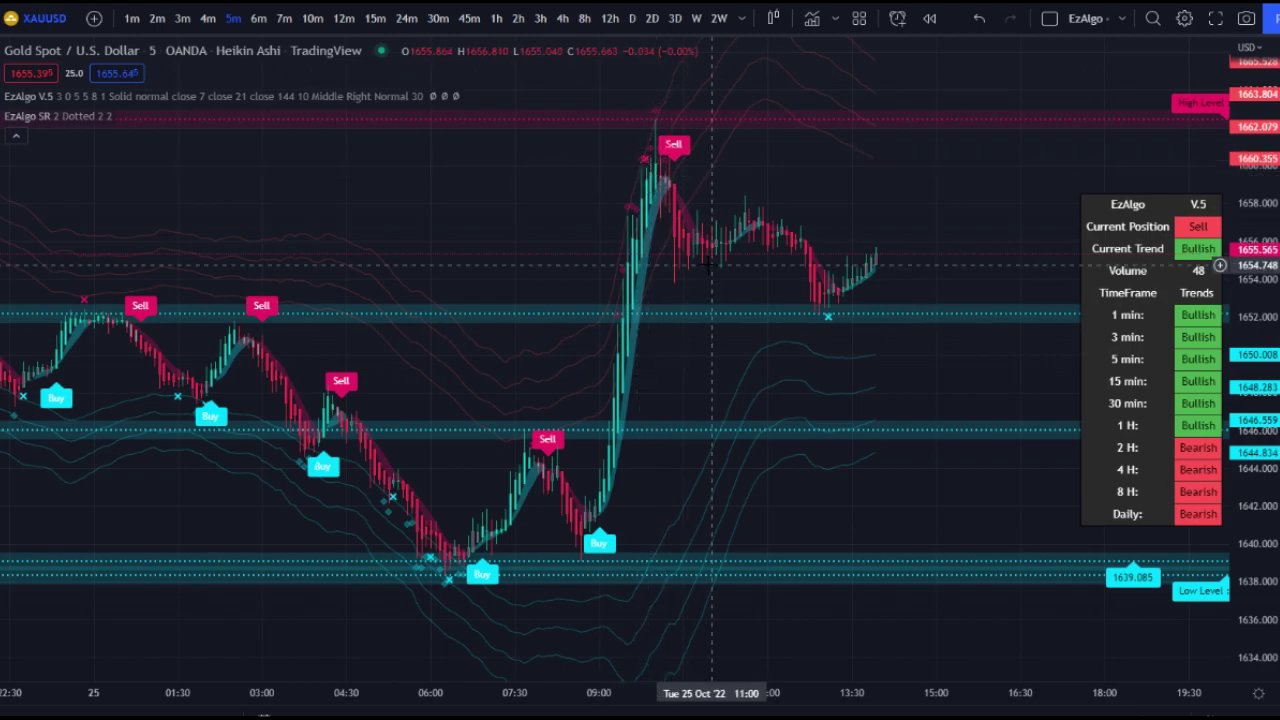
double_click(584, 413)
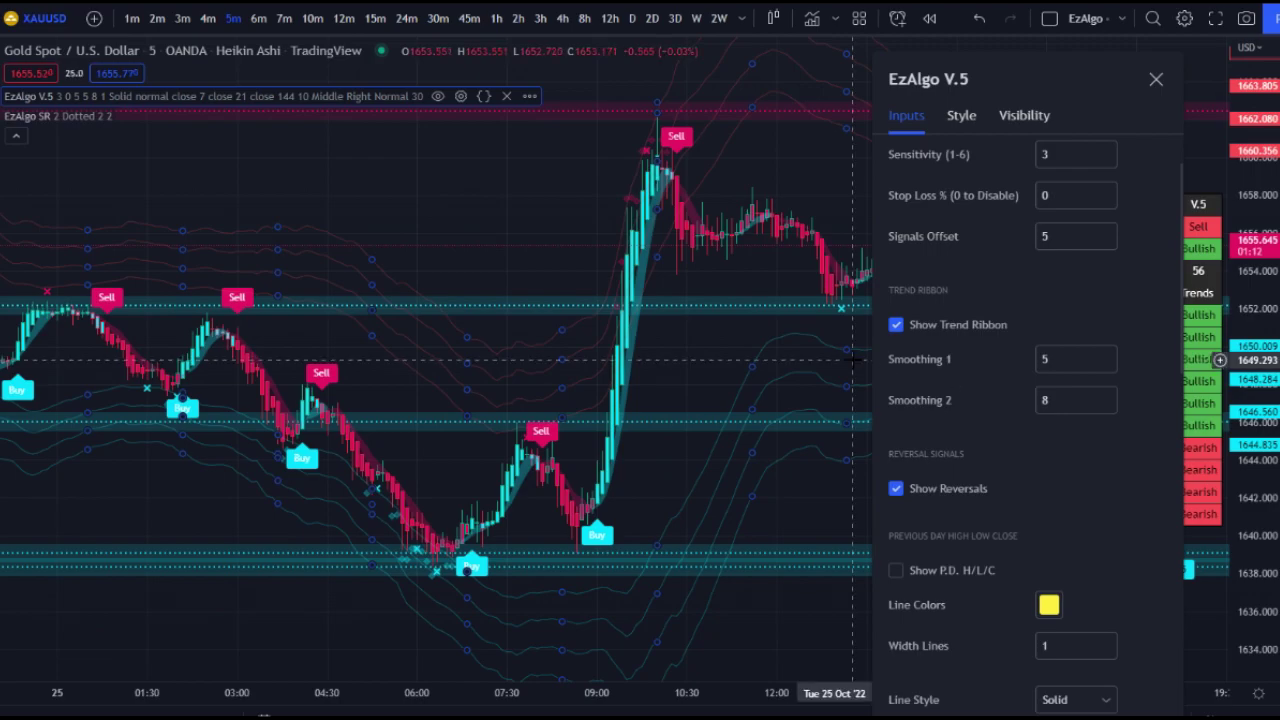
key(Escape)
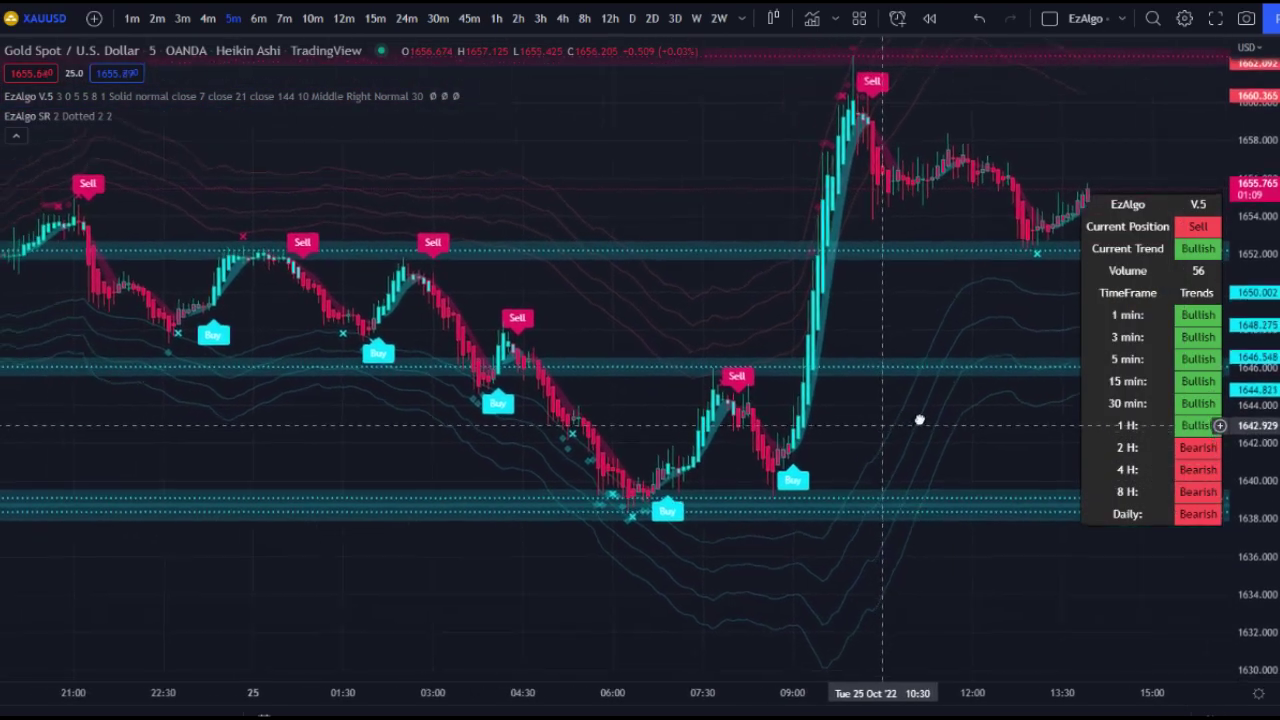
Draw a short position at 04:40 from about 1646.2, with its stop at about 1648.6 and its target at about 1639.1.
scroll(866, 443, up, 4)
scroll(1265, 437, up, 2)
scroll(1006, 354, up, 3)
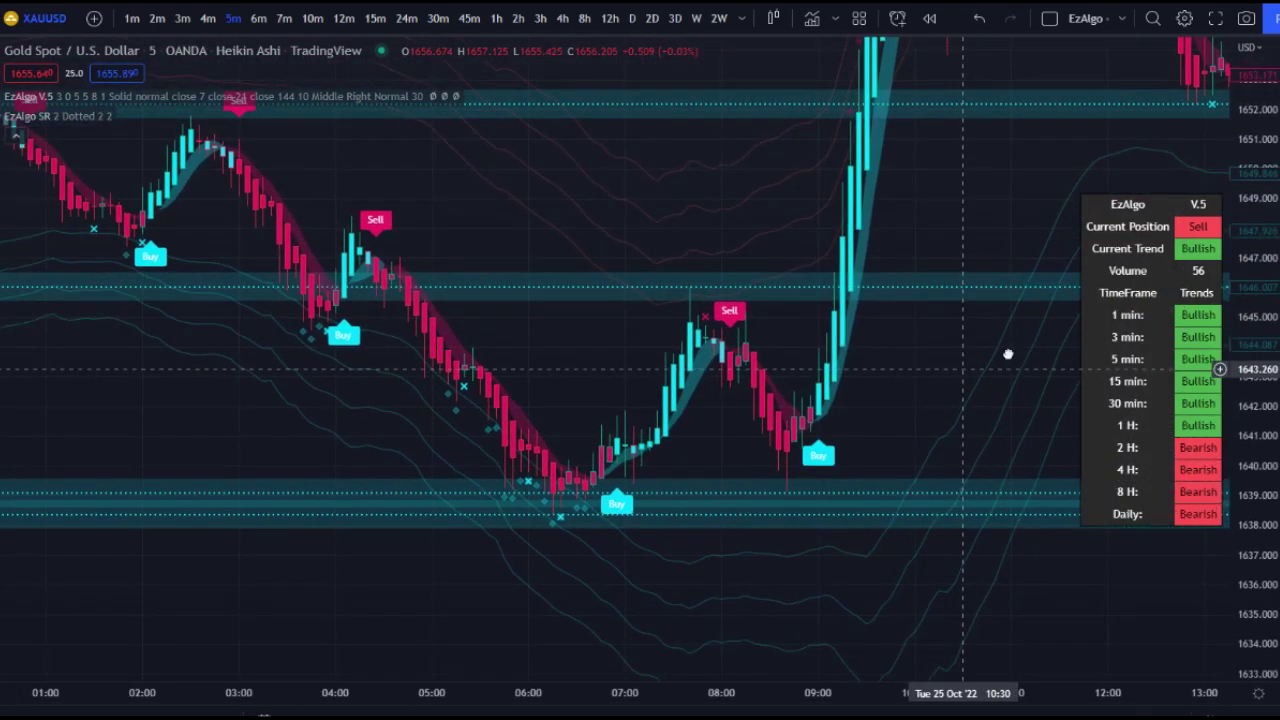
scroll(507, 267, left, 3)
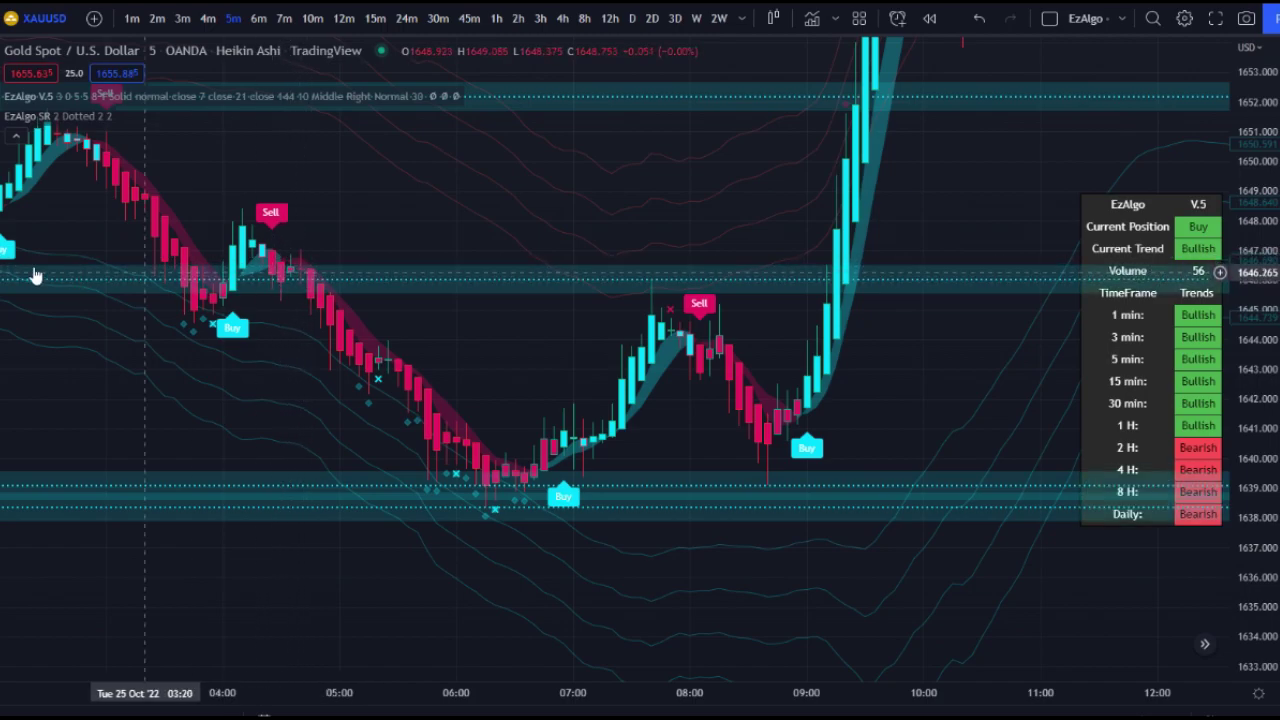
click(300, 273)
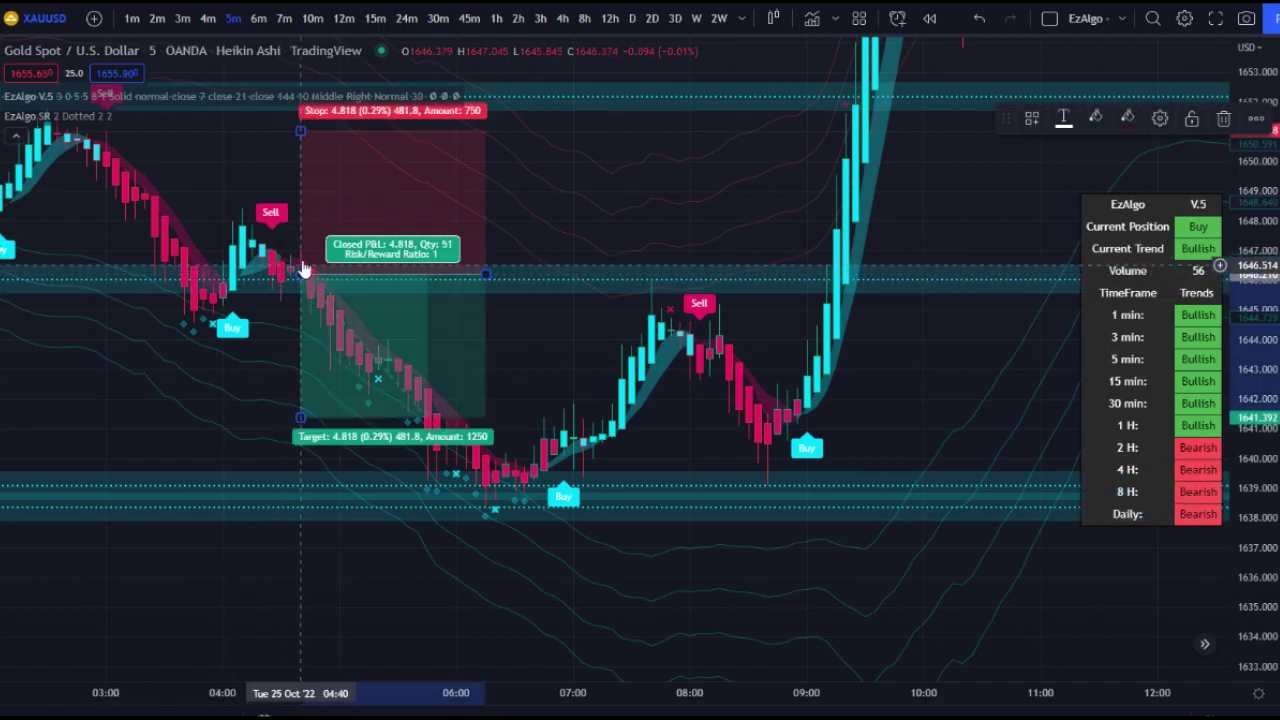
drag(300, 130, 300, 202)
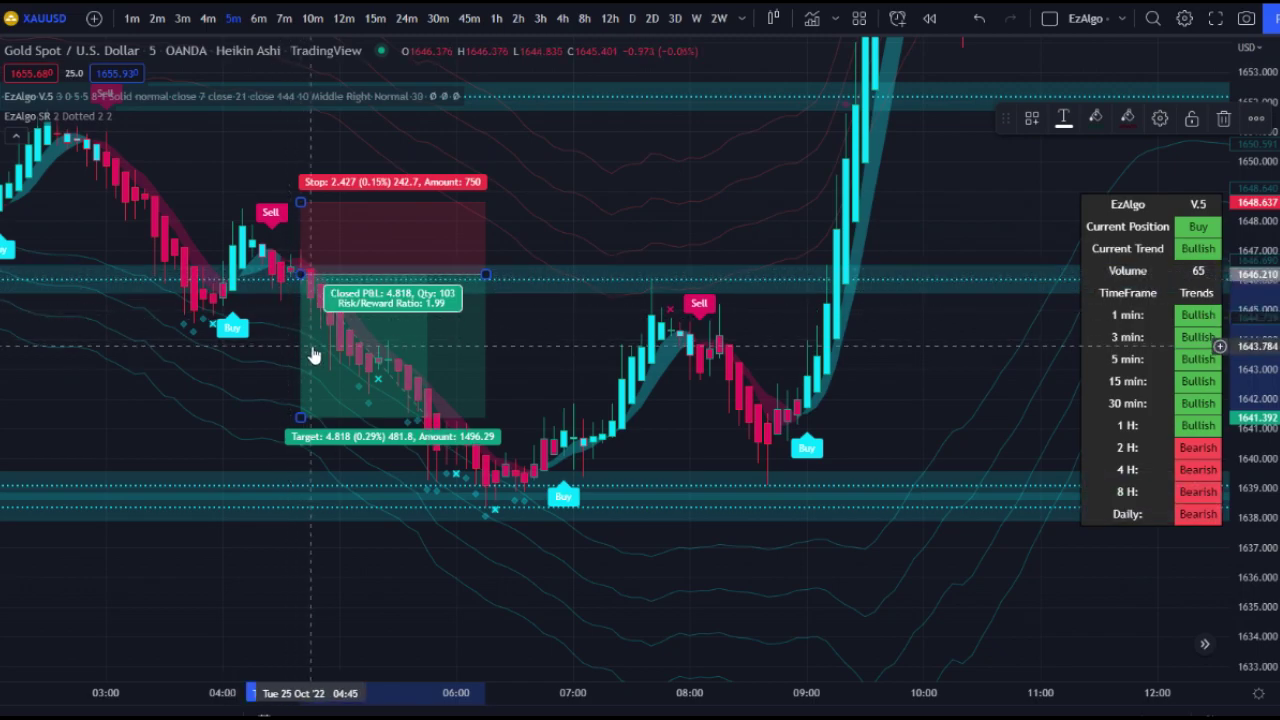
drag(299, 416, 300, 485)
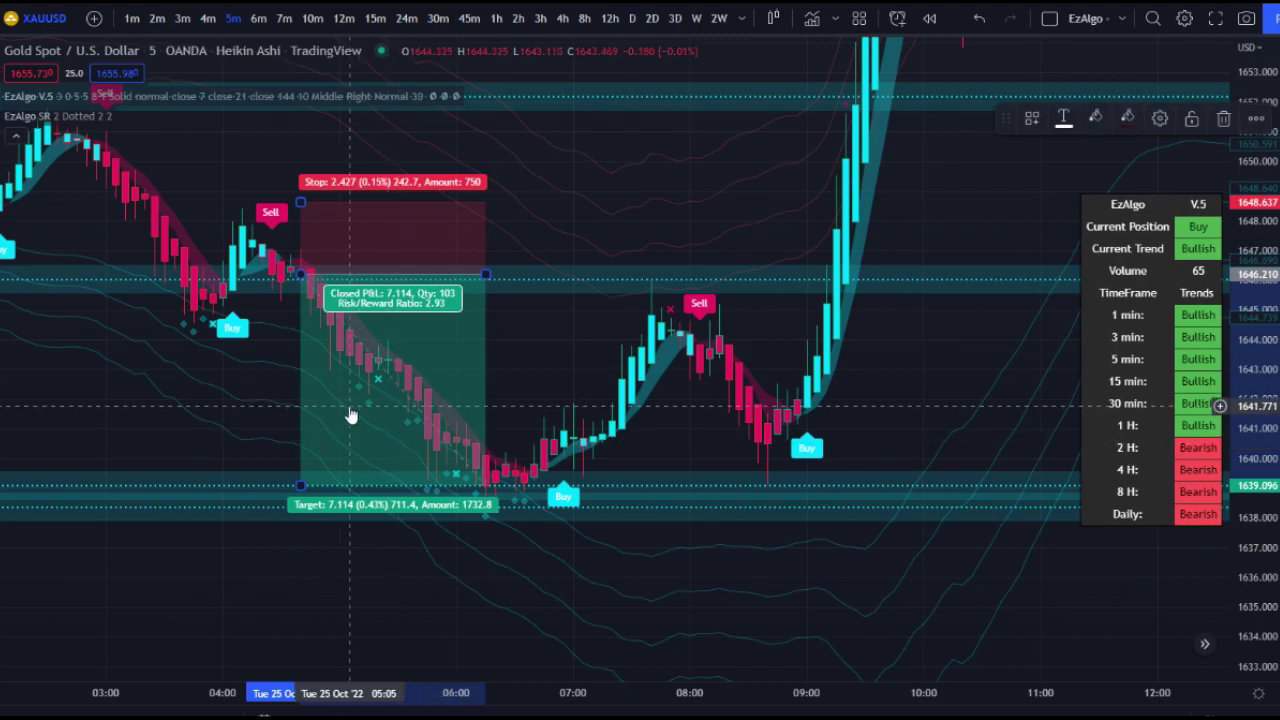
click(575, 503)
Draw a long position at 06:40 from about 1639.9, with its stop at about 1638.3 and its target at about 1646.0.
scroll(575, 503, up, 1)
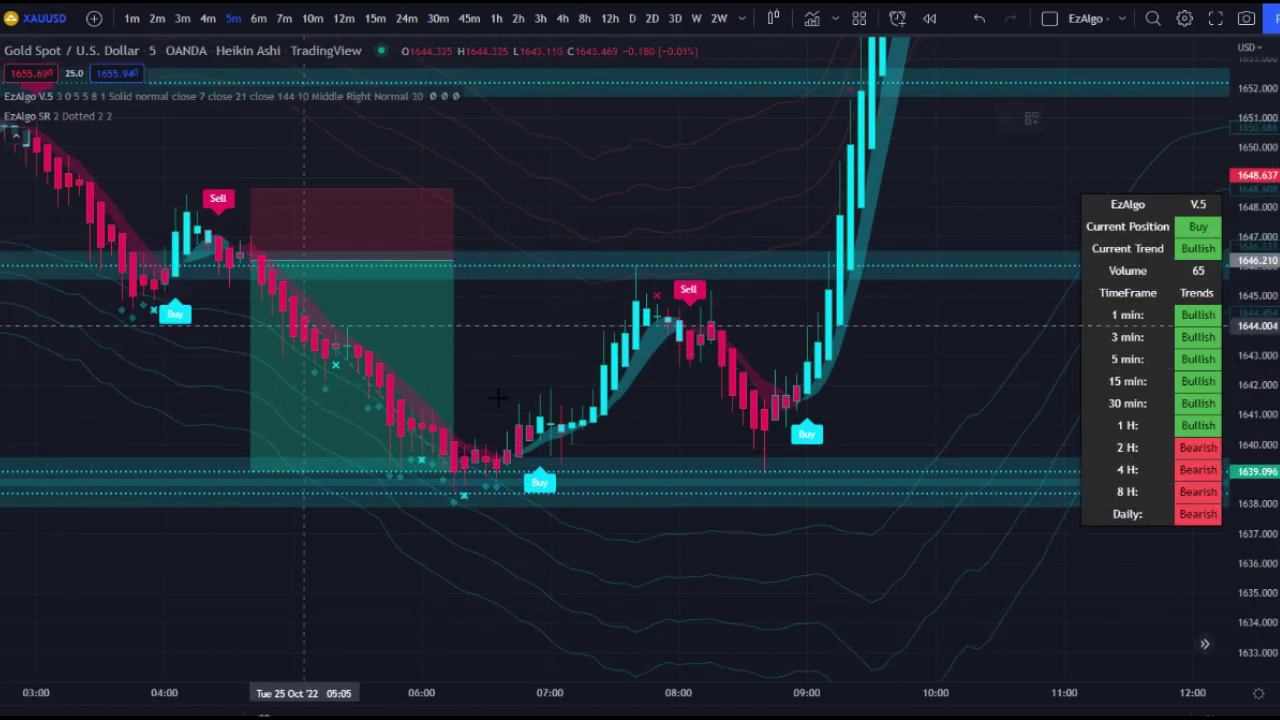
click(513, 455)
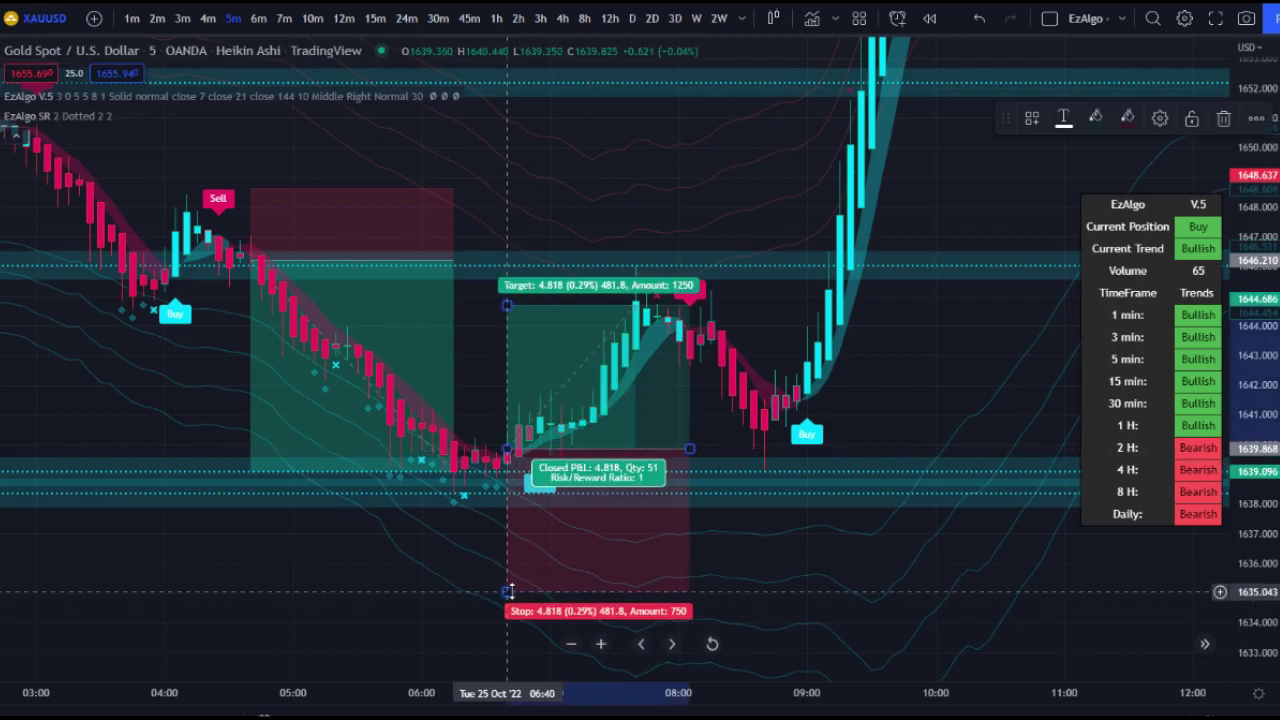
drag(510, 586, 510, 494)
drag(507, 305, 507, 267)
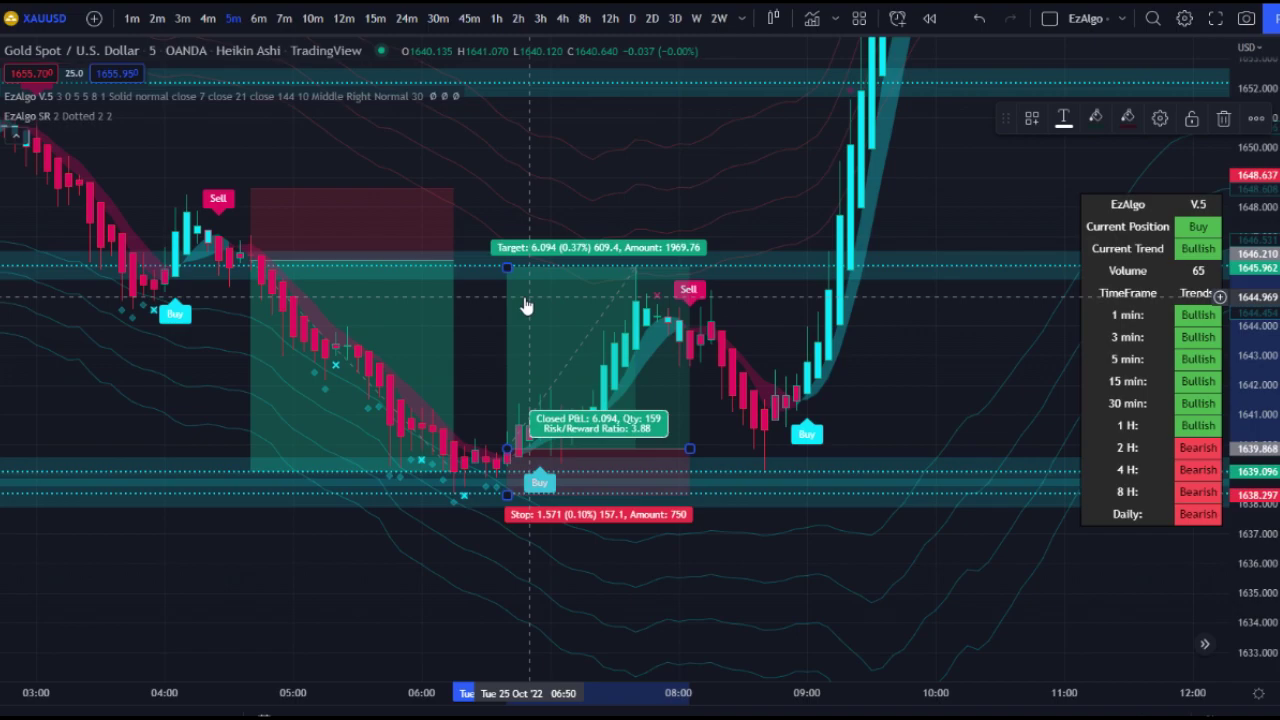
click(804, 402)
Draw a short position at 08:10 from about 1642.9, with its stop at about 1646.3 and its target at about 1639.2.
scroll(641, 345, up, 2)
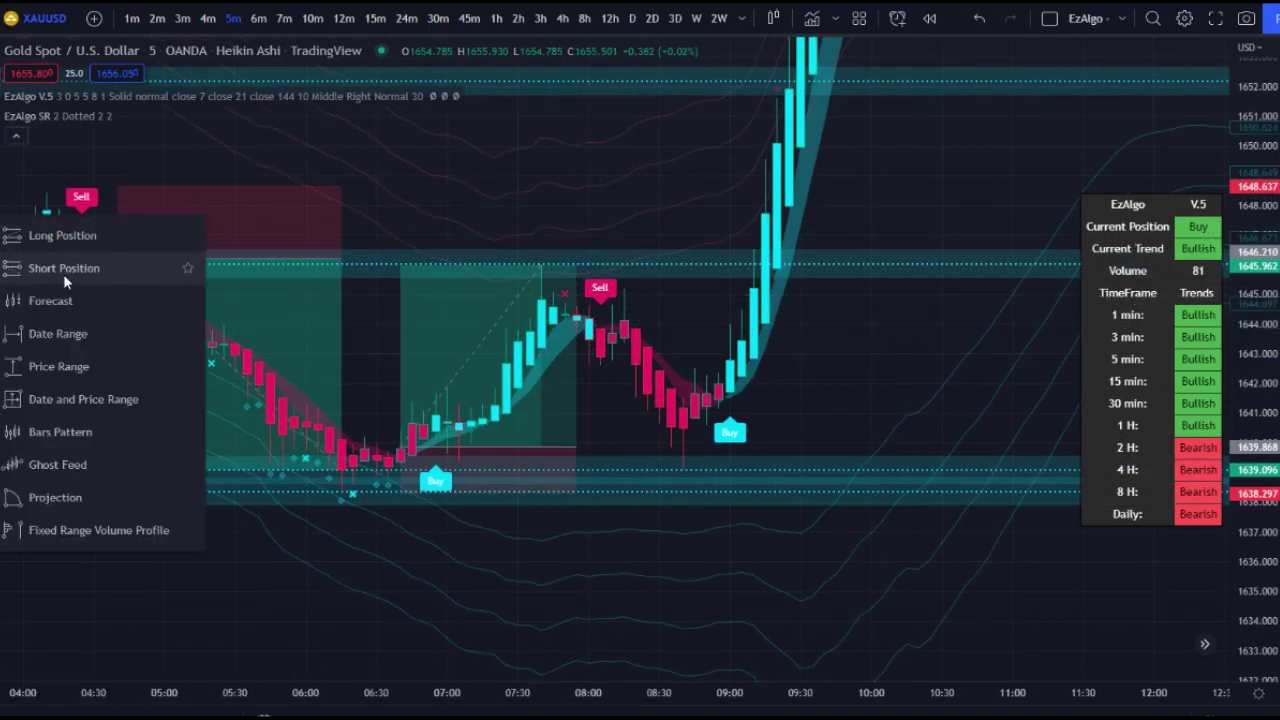
click(63, 266)
click(612, 355)
drag(612, 208, 612, 257)
drag(612, 500, 610, 466)
drag(800, 357, 718, 360)
click(780, 405)
Draw a long position at 09:00 from about 1643.4, with its stop at about 1641.4 and its target extended up the rally.
scroll(778, 406, up, 1)
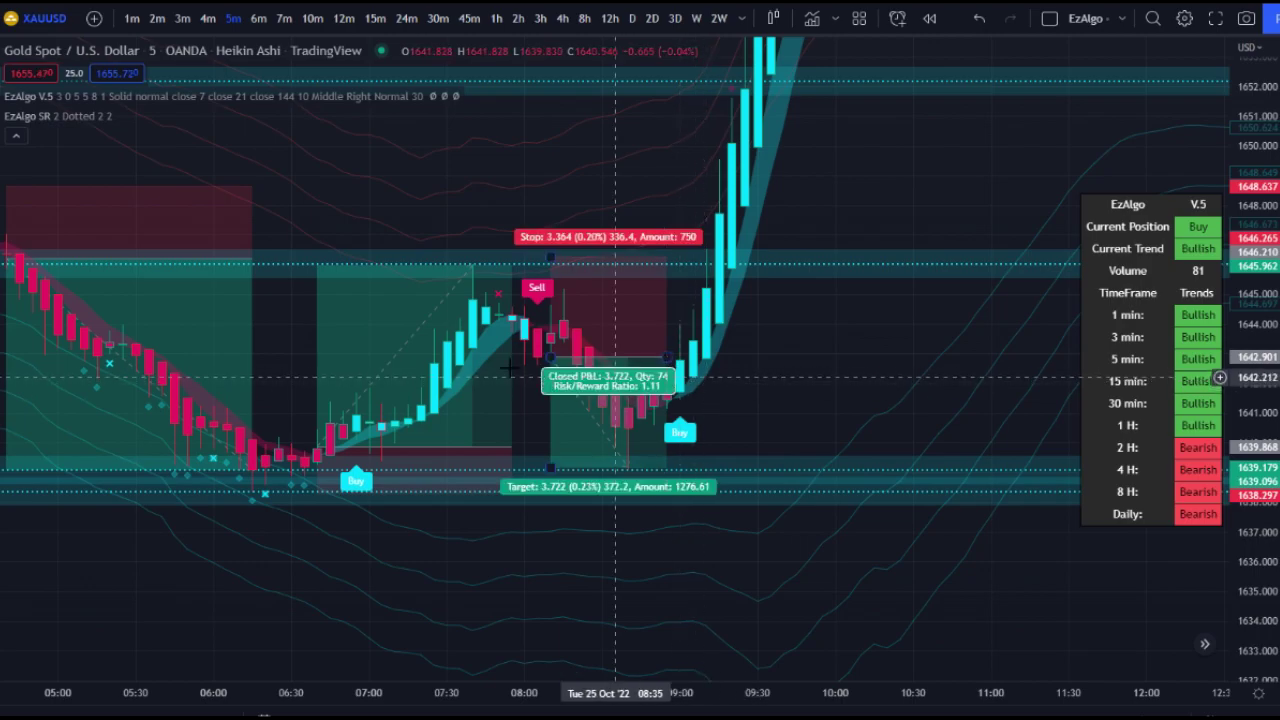
click(4, 236)
click(97, 248)
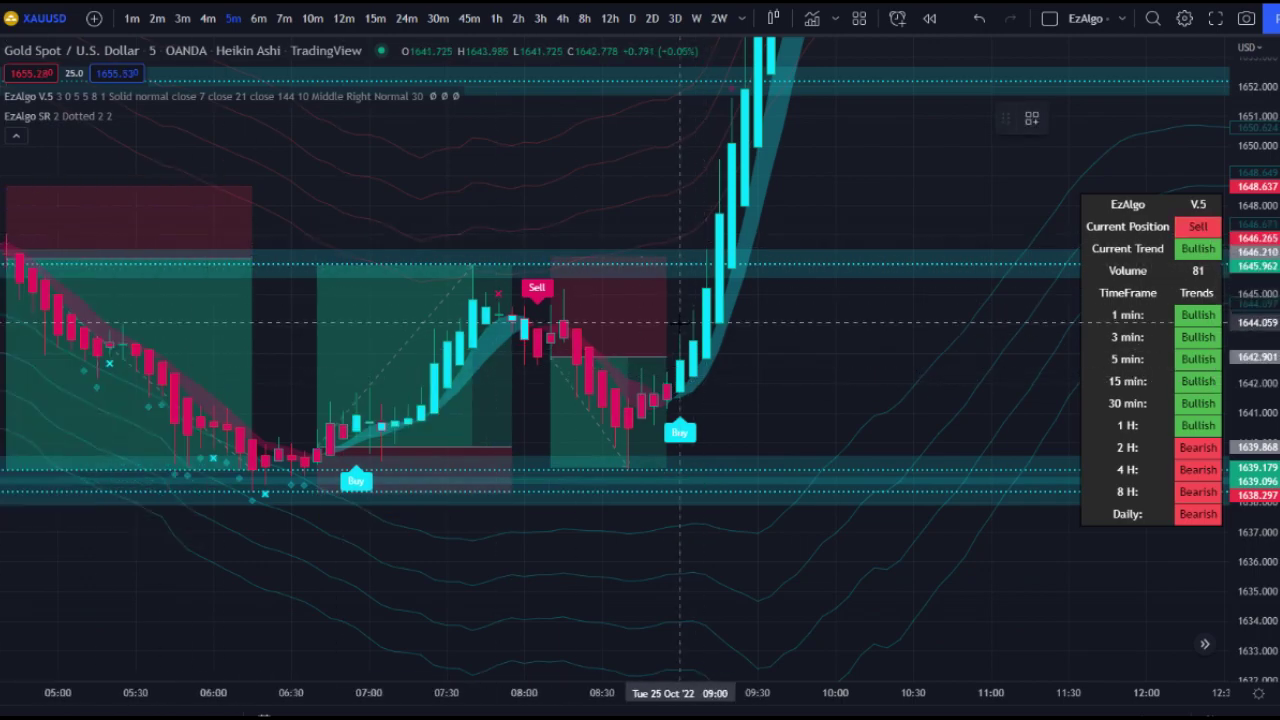
click(692, 345)
drag(657, 272, 657, 155)
drag(695, 199, 633, 197)
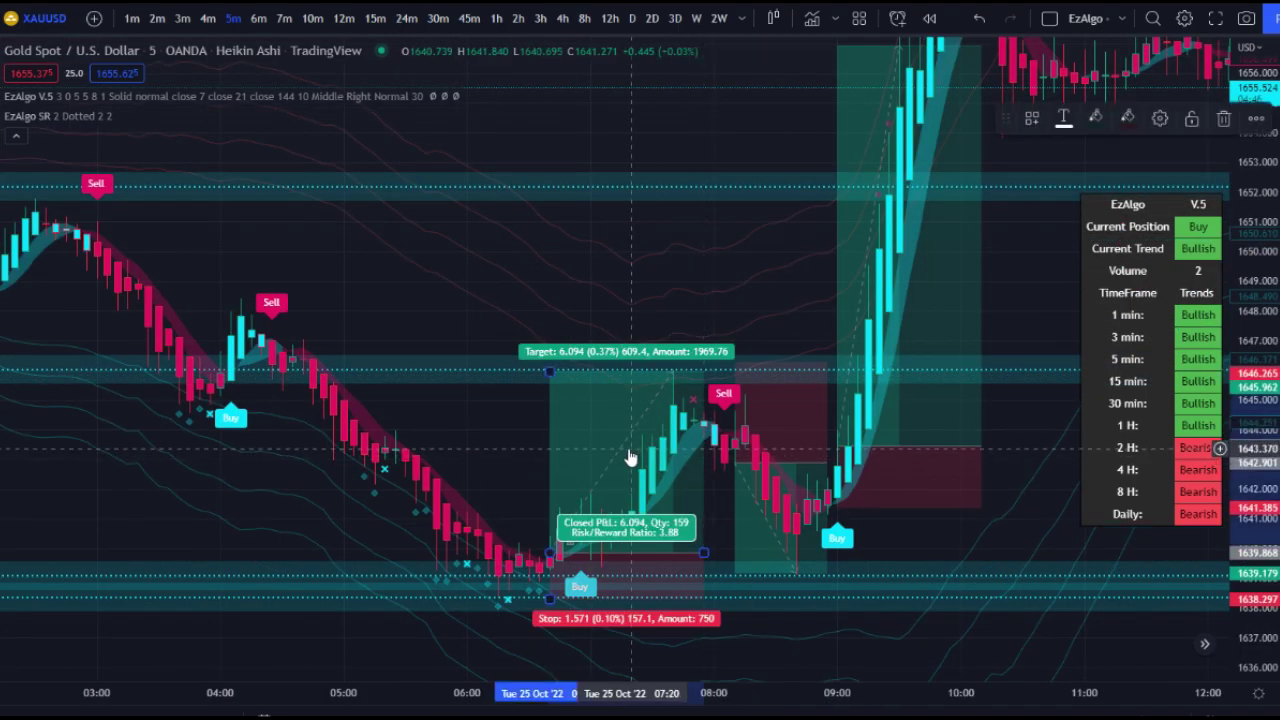
Delete all the long and short position drawings from the chart.
key(Delete)
click(880, 300)
key(Delete)
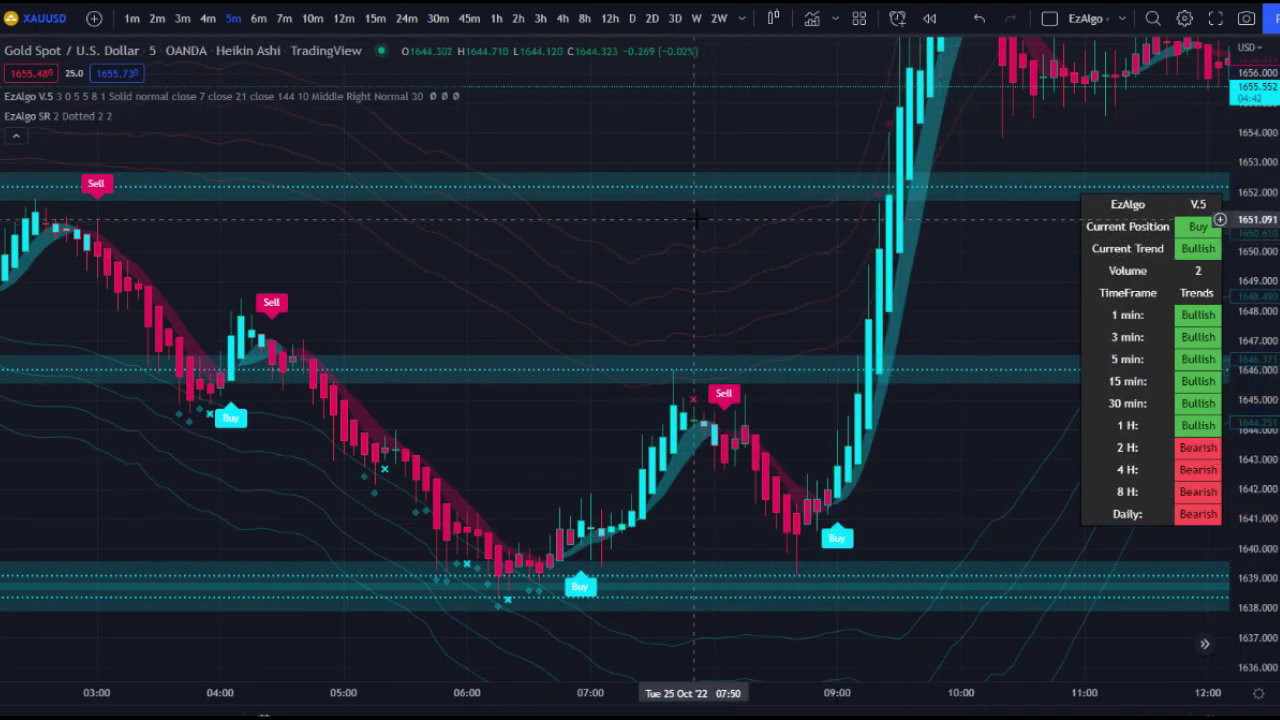
Examine the signals across the morning of 25 October and the Reversal Signals inputs of EzAlgo V.5, and close the settings.
drag(686, 232, 628, 242)
scroll(636, 236, down, 2)
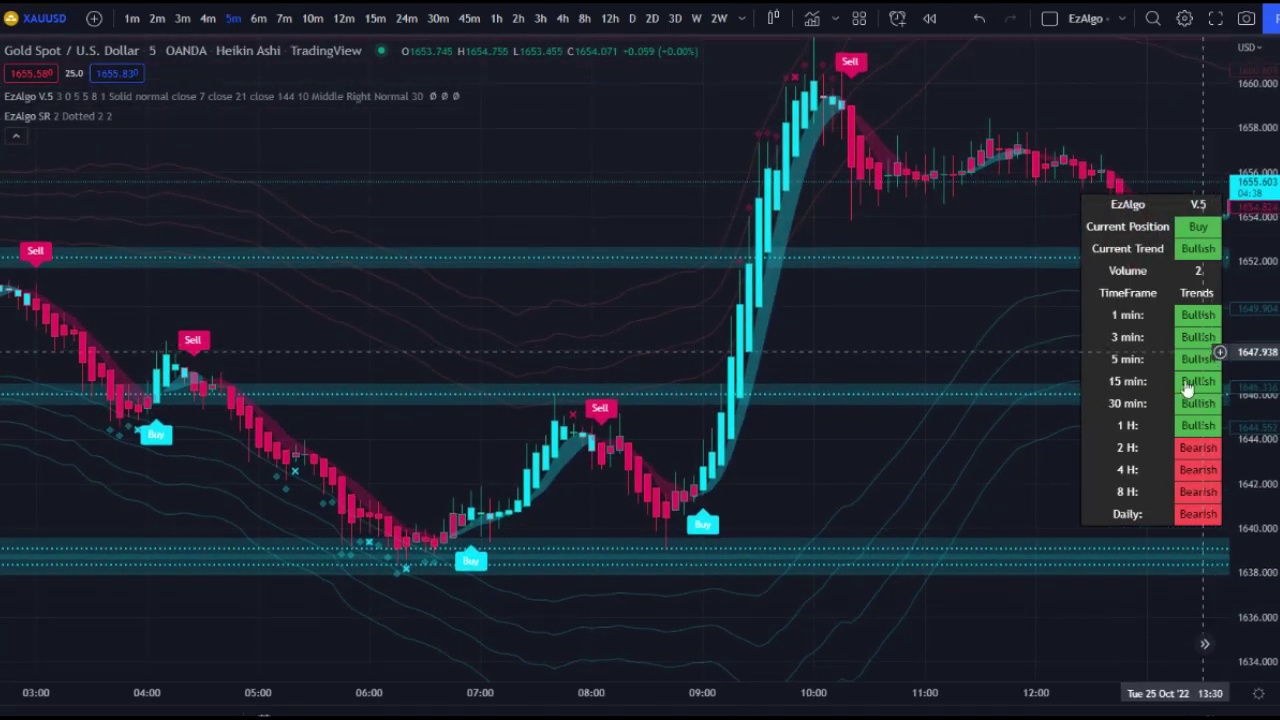
drag(1003, 374, 540, 366)
scroll(540, 330, down, 2)
drag(497, 270, 559, 220)
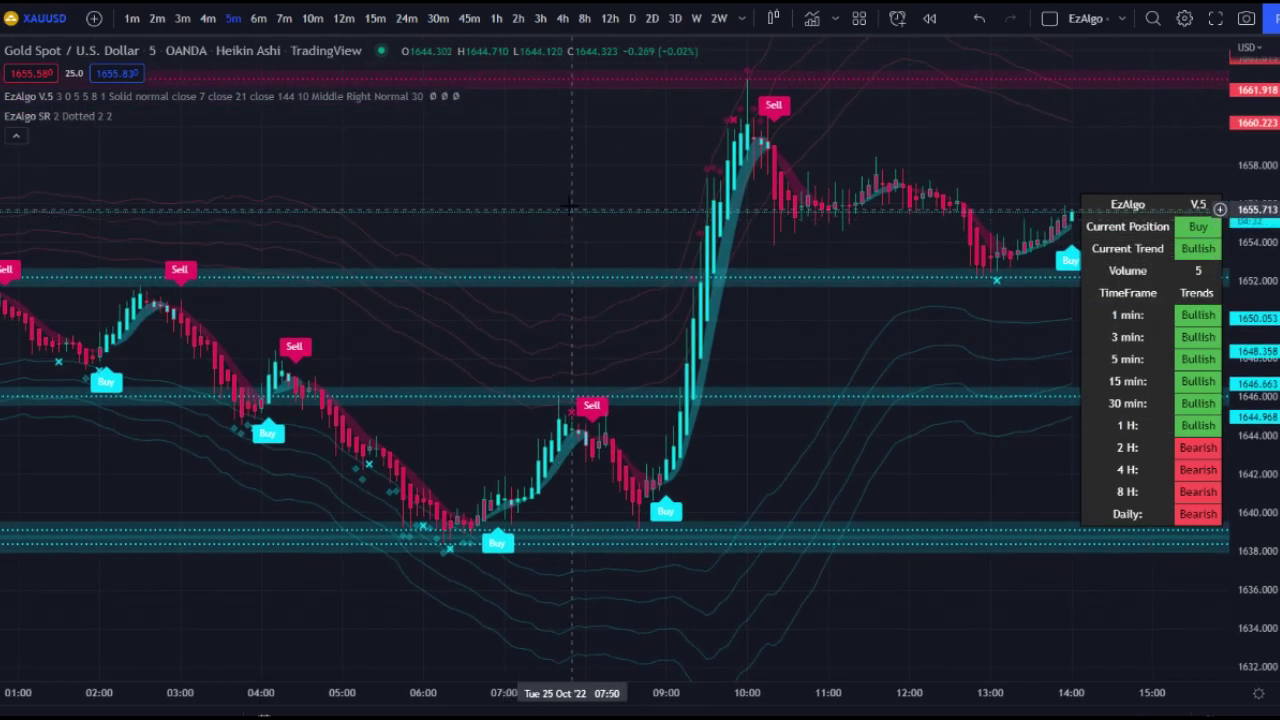
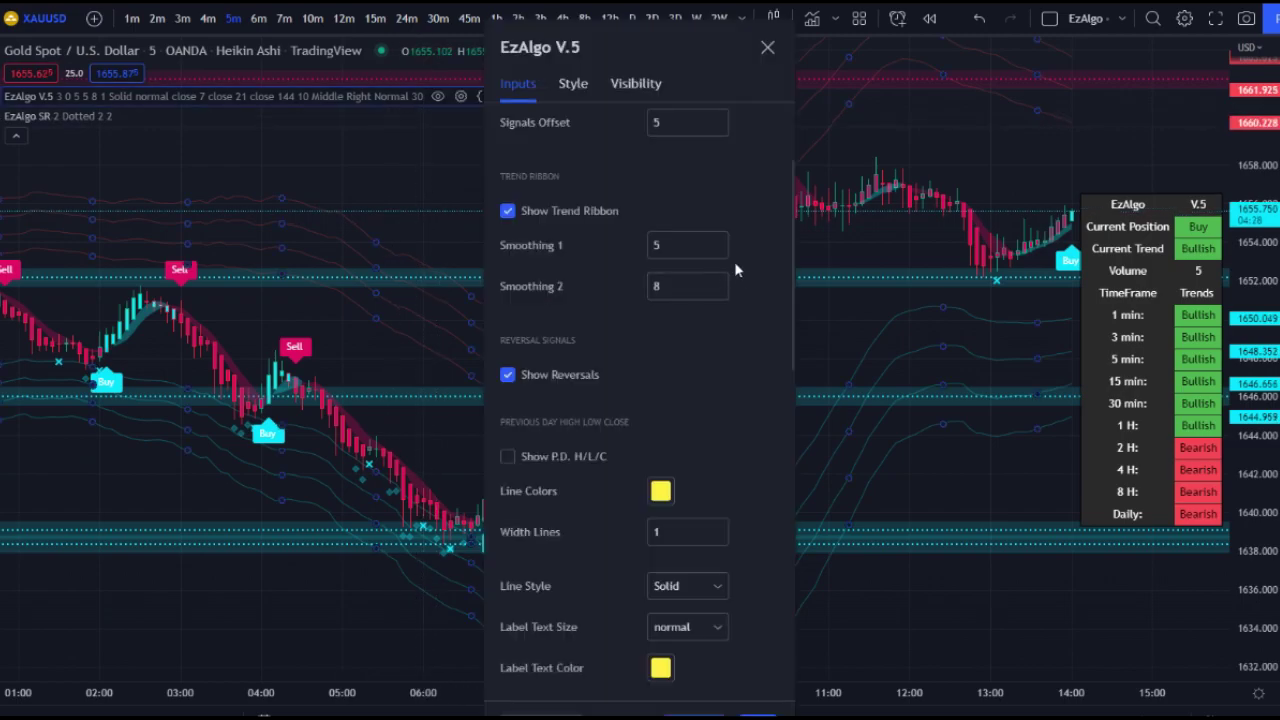
key(Escape)
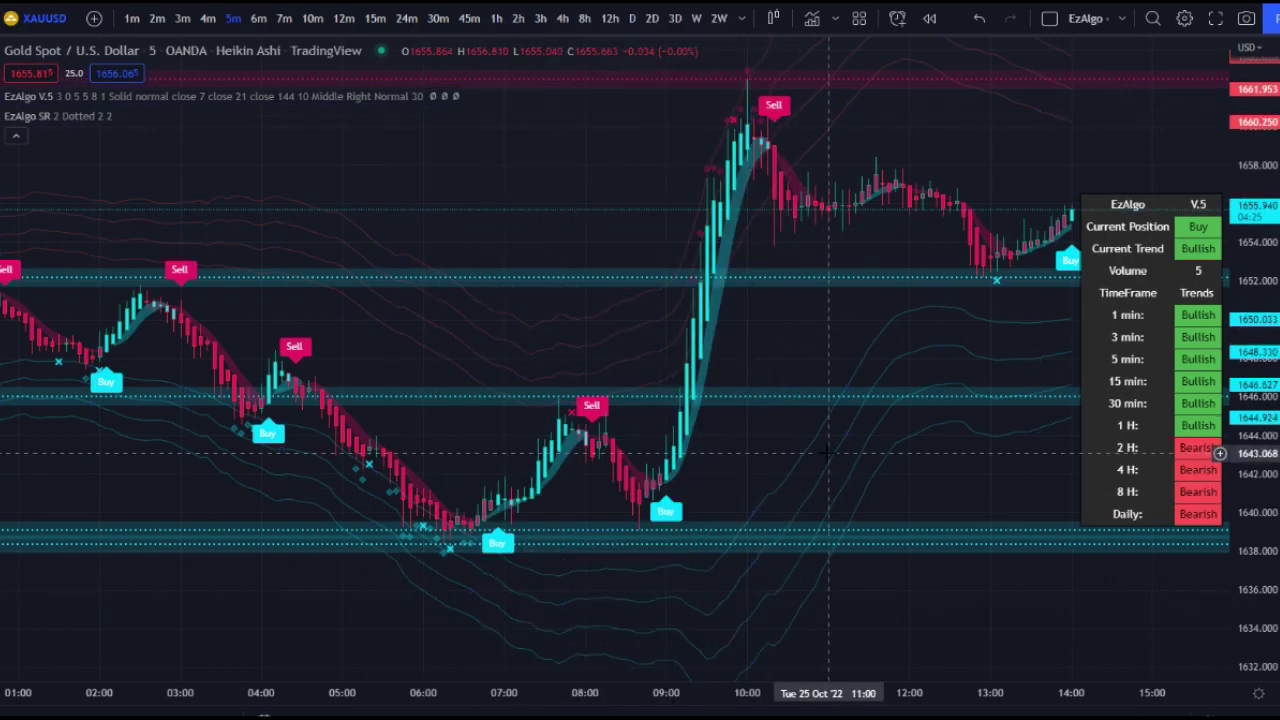
Examine the reversal markers against the price swings and the Buy and Sell signals from the evening of 24 October through 25 October.
drag(1262, 508, 786, 523)
scroll(798, 463, up, 5)
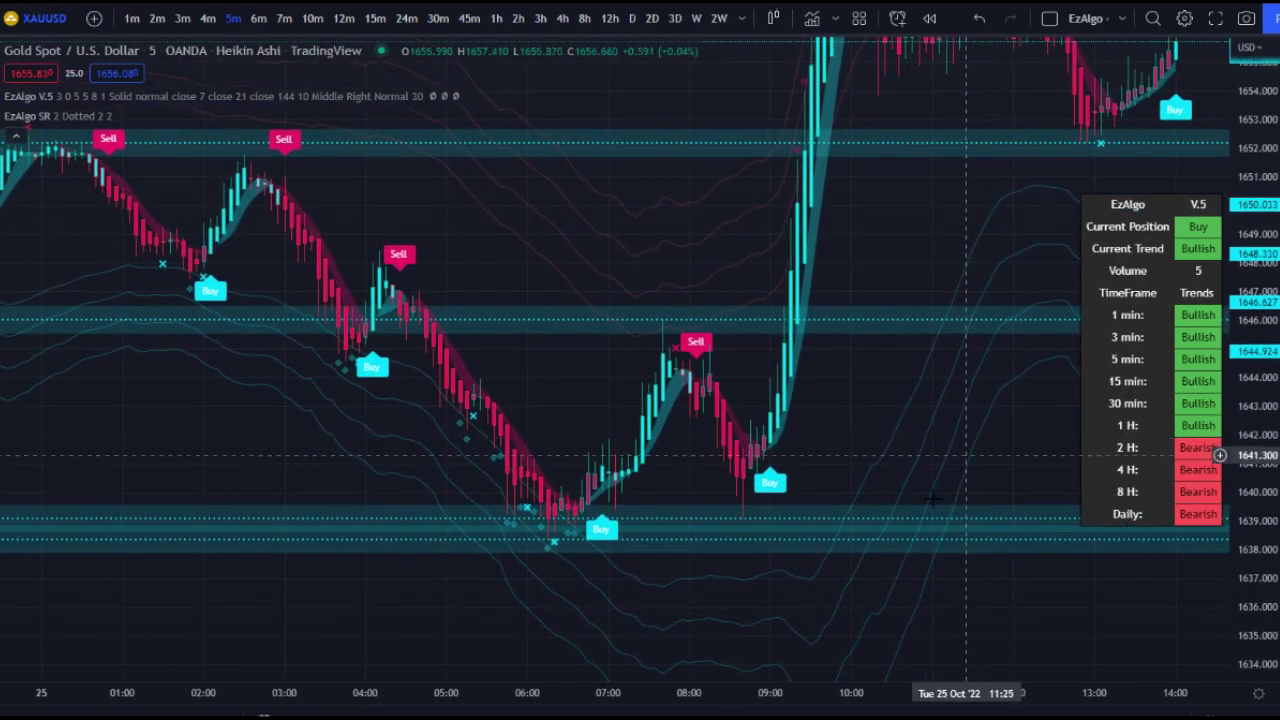
drag(798, 463, 1040, 418)
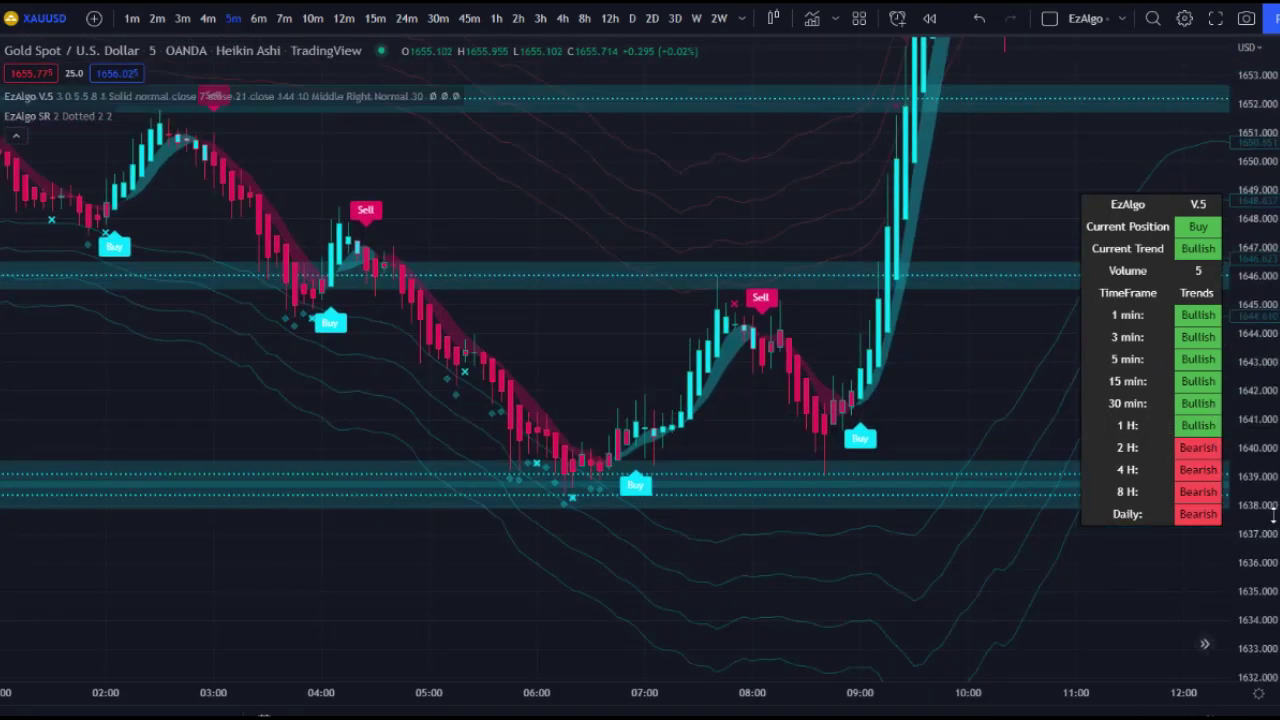
scroll(860, 423, left, 10)
scroll(760, 437, left, 3)
scroll(400, 220, up, 2)
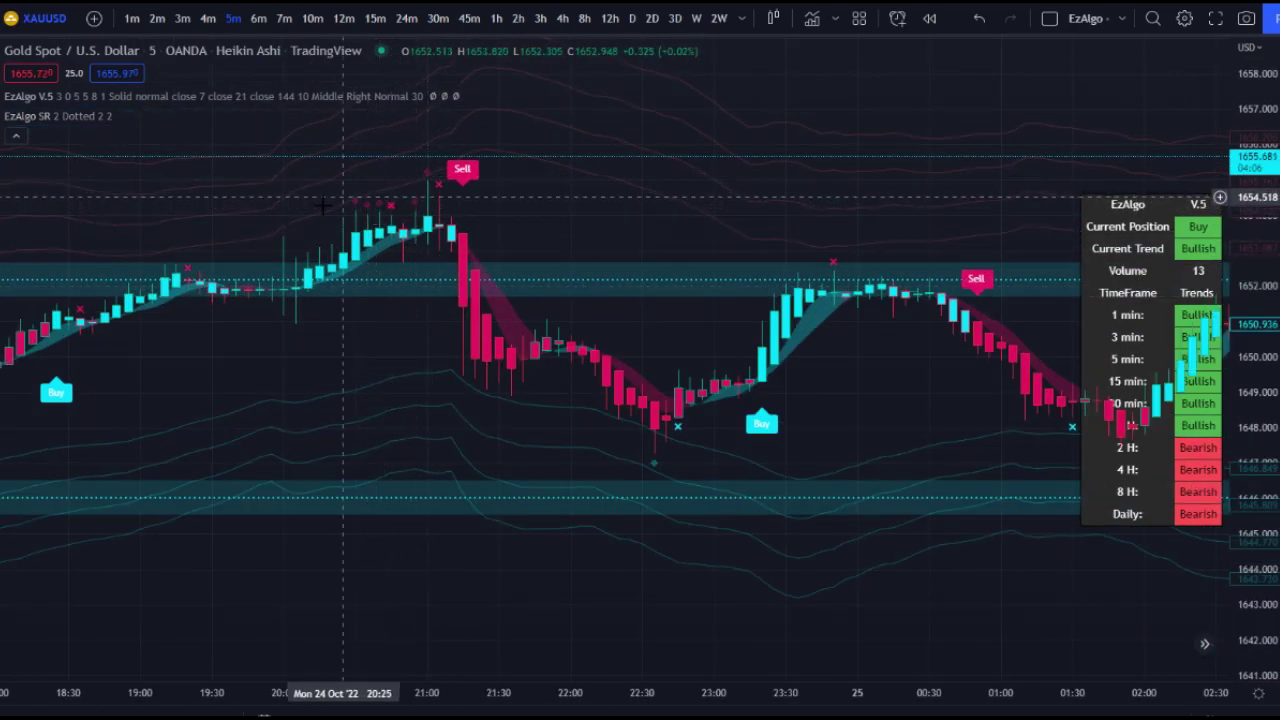
drag(702, 307, 500, 480)
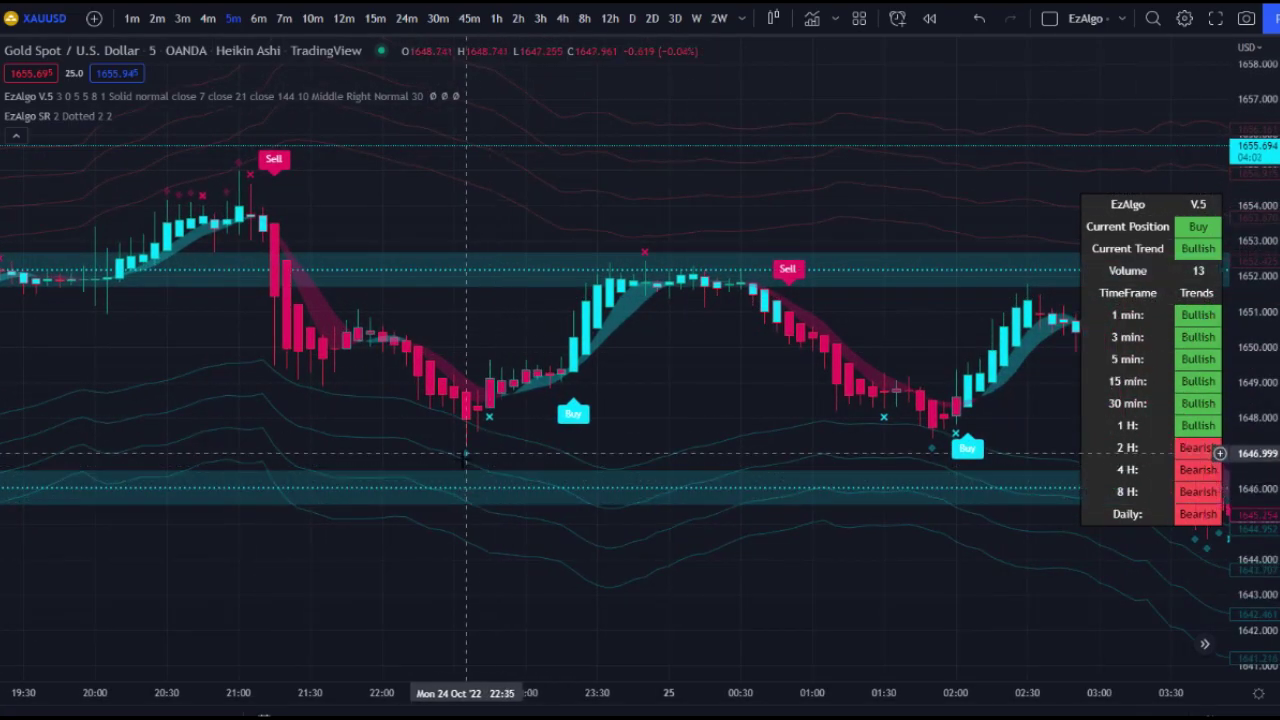
drag(740, 383, 339, 380)
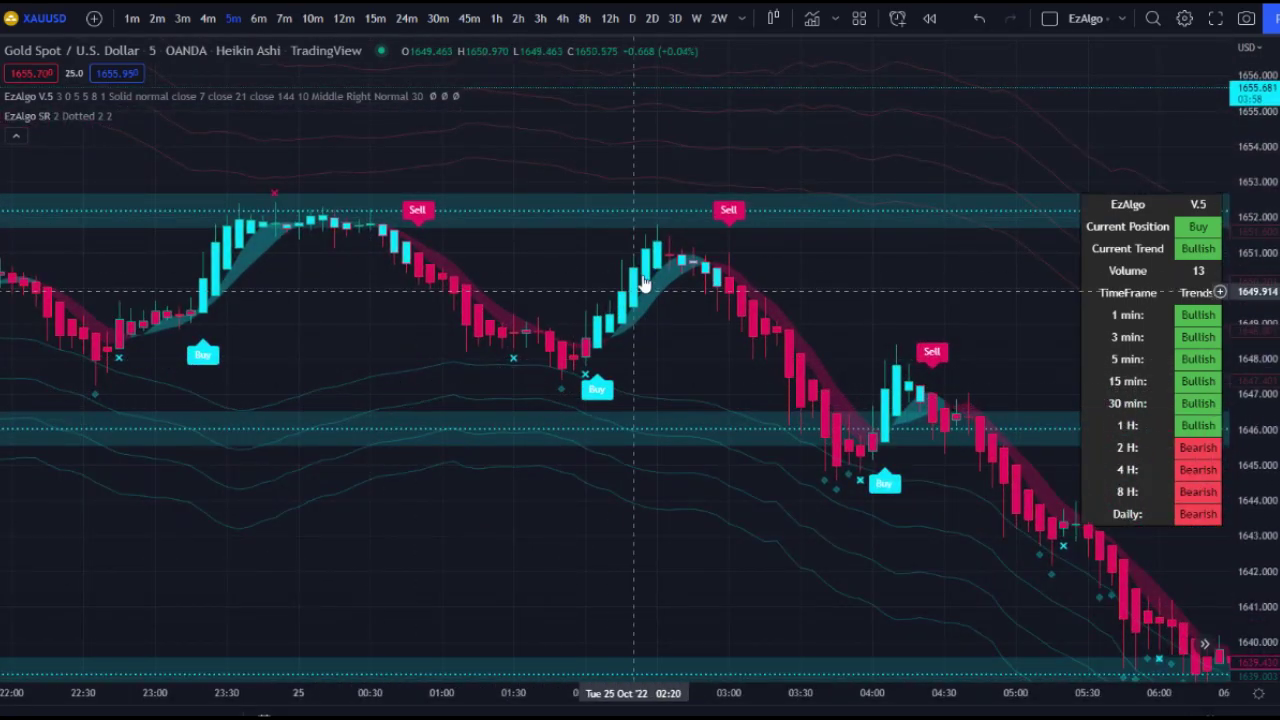
drag(715, 366, 505, 311)
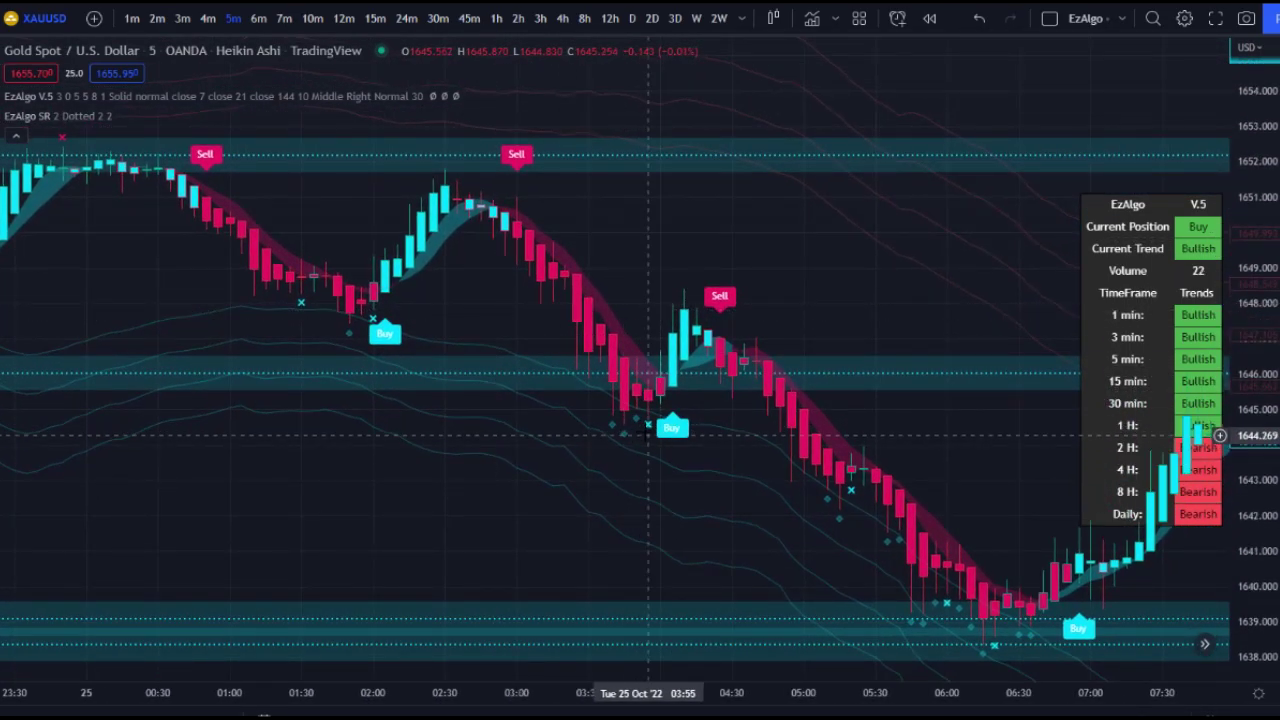
drag(990, 645, 683, 490)
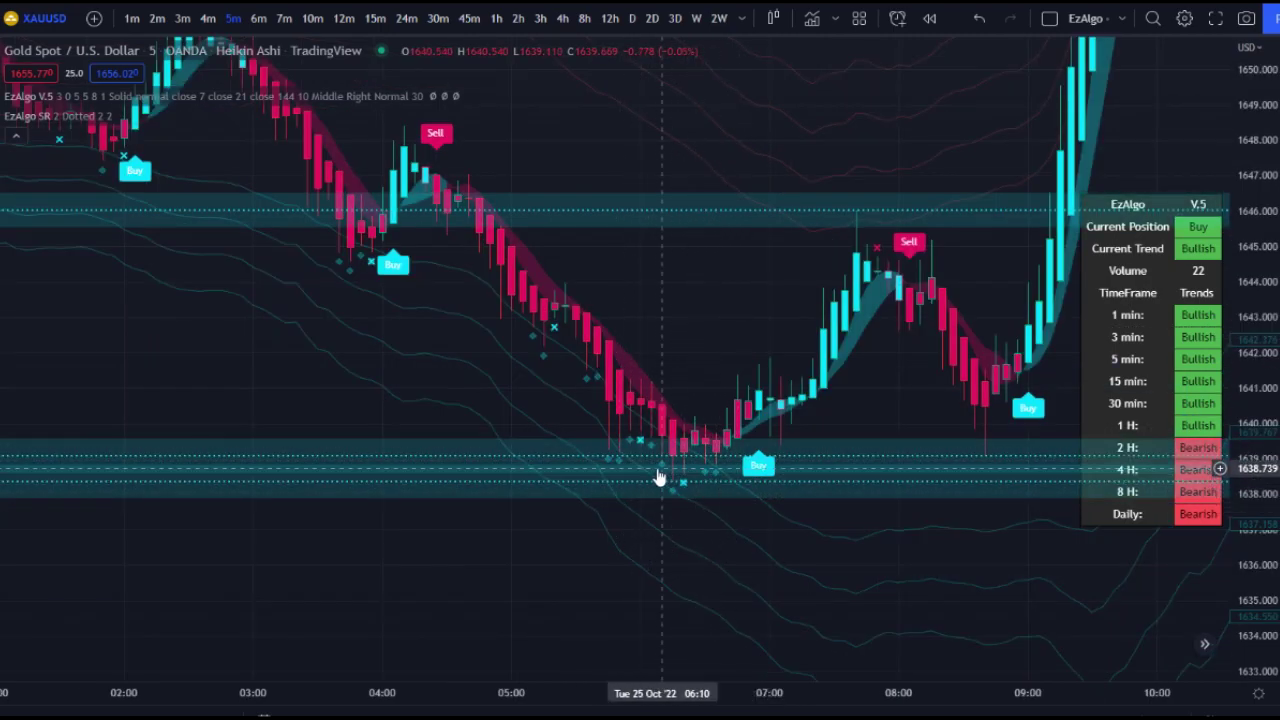
drag(989, 420, 420, 380)
scroll(687, 404, down, 4)
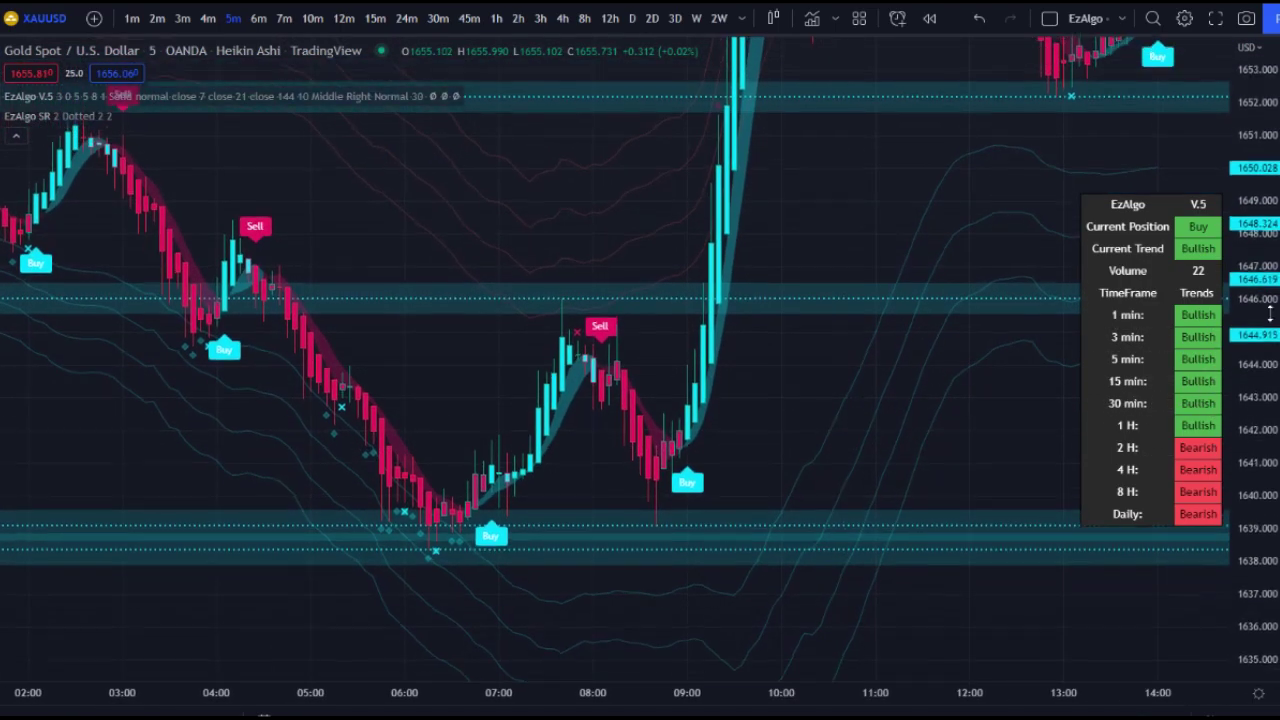
scroll(800, 329, down, 2)
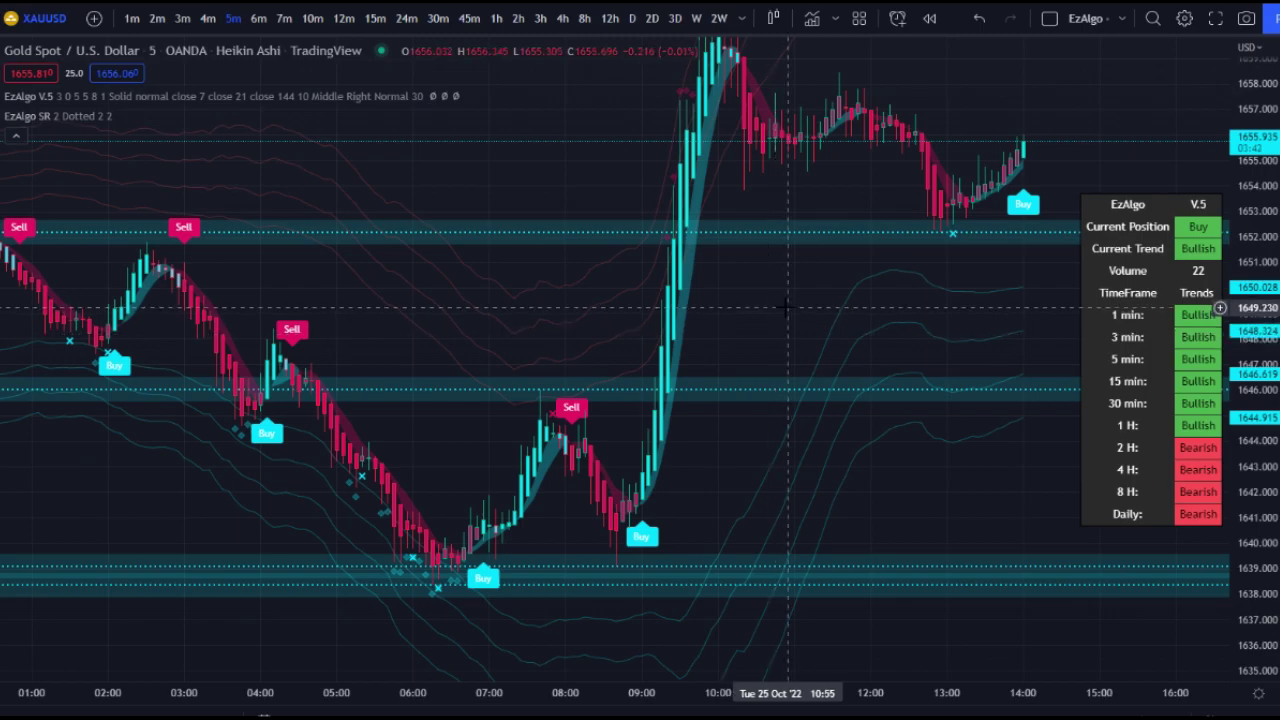
Turn on Show P.D. H/L/C for EzAlgo V.5 and close the settings.
drag(788, 308, 771, 349)
double_click(705, 453)
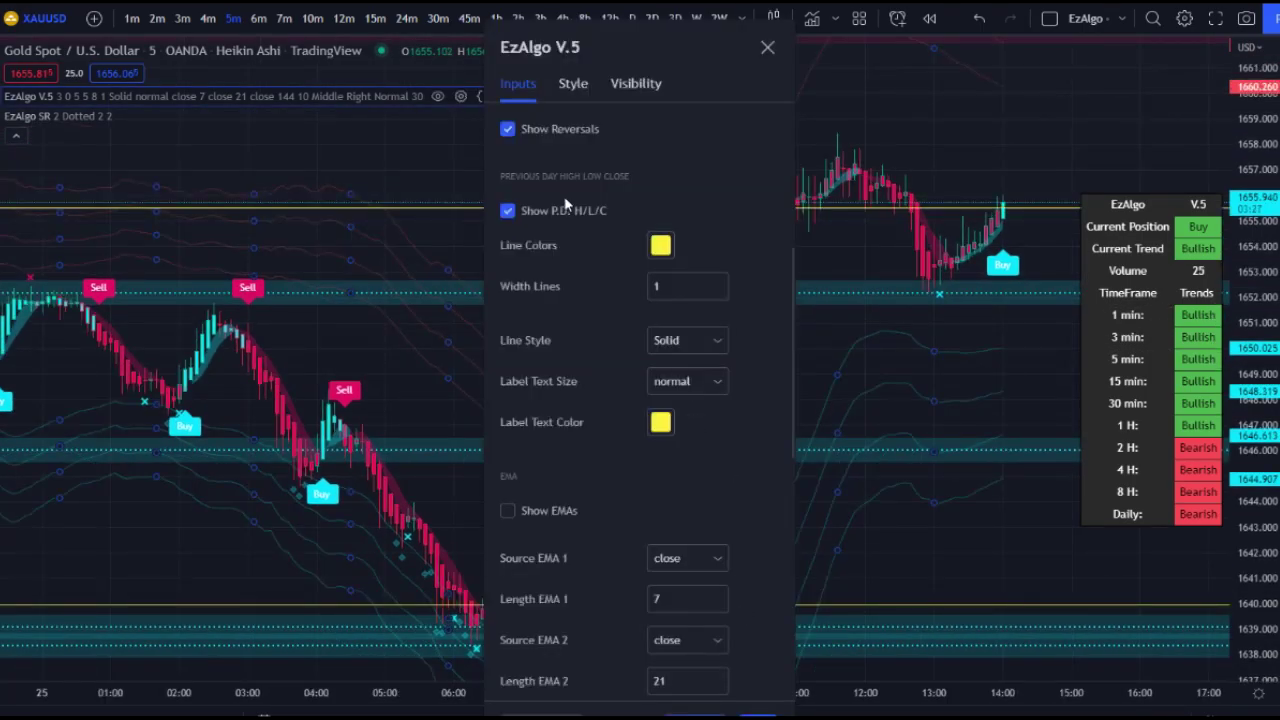
key(Escape)
Examine the previous day high, close and low lines against the current price action.
scroll(814, 500, down, 3)
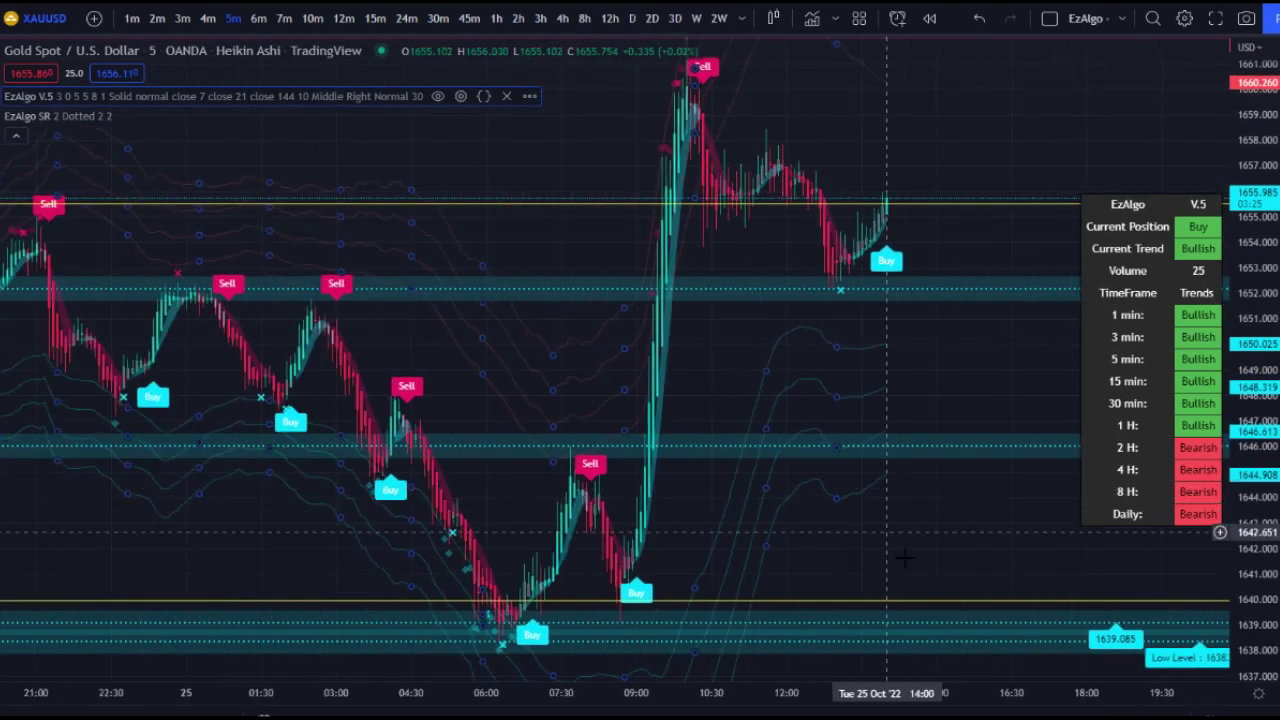
drag(1034, 449, 531, 451)
drag(837, 371, 718, 456)
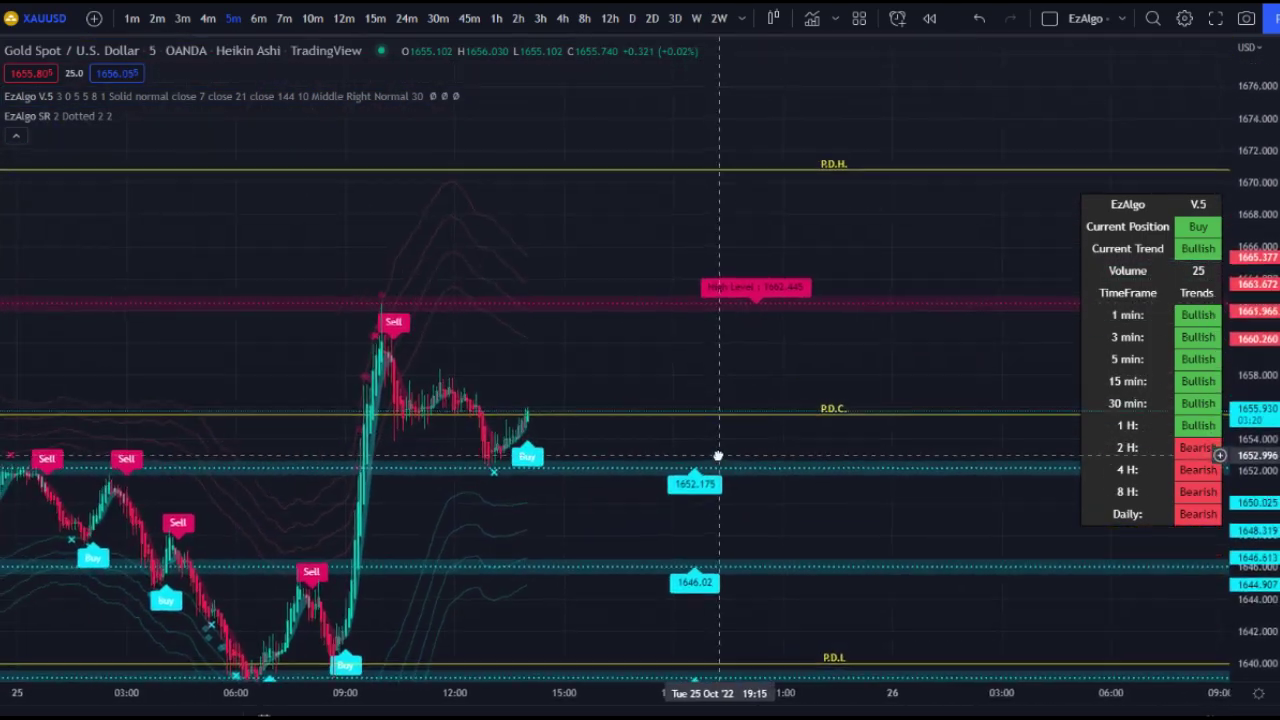
drag(877, 401, 916, 401)
drag(916, 300, 916, 205)
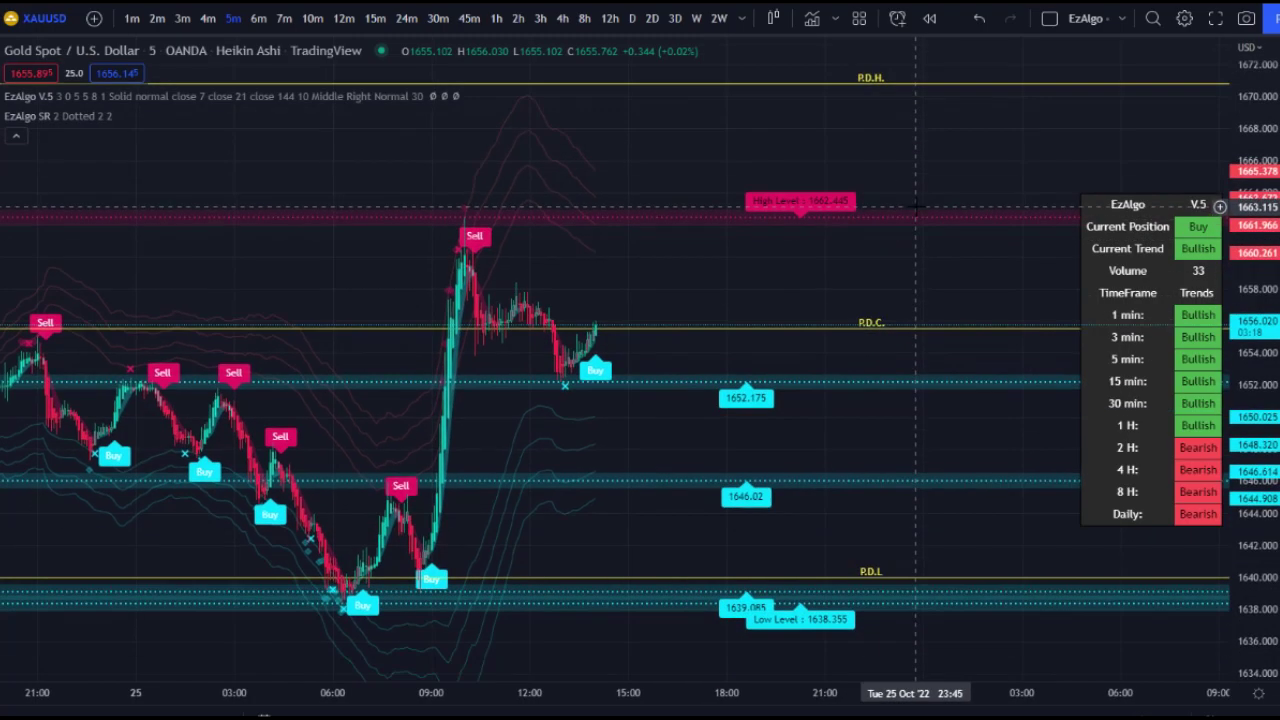
scroll(871, 300, down, 4)
scroll(860, 300, up, 4)
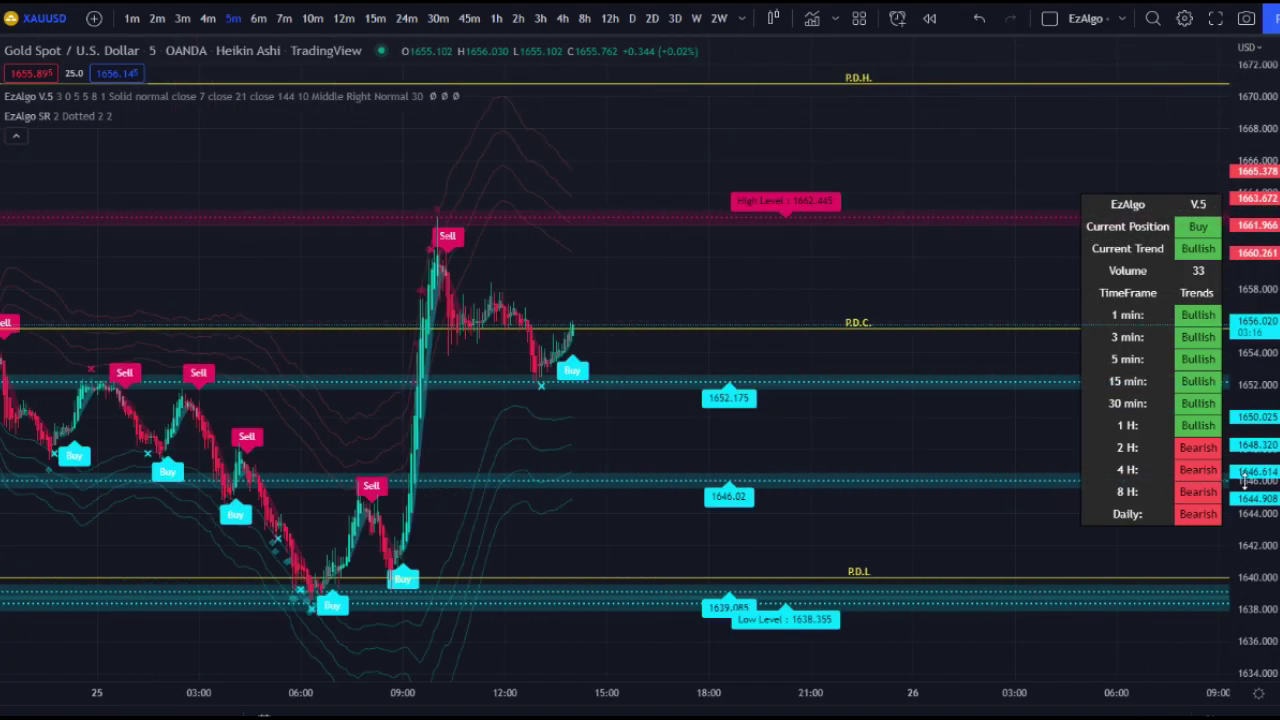
scroll(608, 281, down, 3)
scroll(608, 281, up, 5)
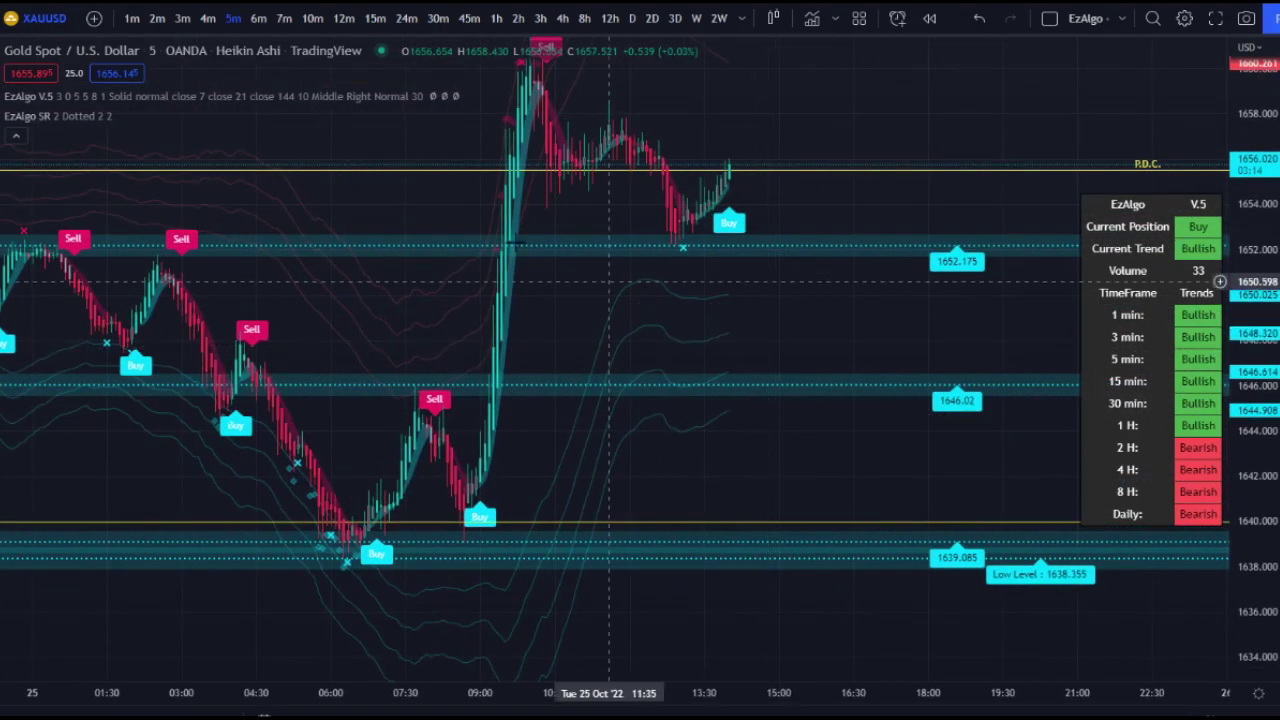
Turn off Show P.D. H/L/C and turn on Show EMAs in the EzAlgo V.5 inputs.
double_click(683, 345)
click(574, 374)
scroll(570, 420, down, 3)
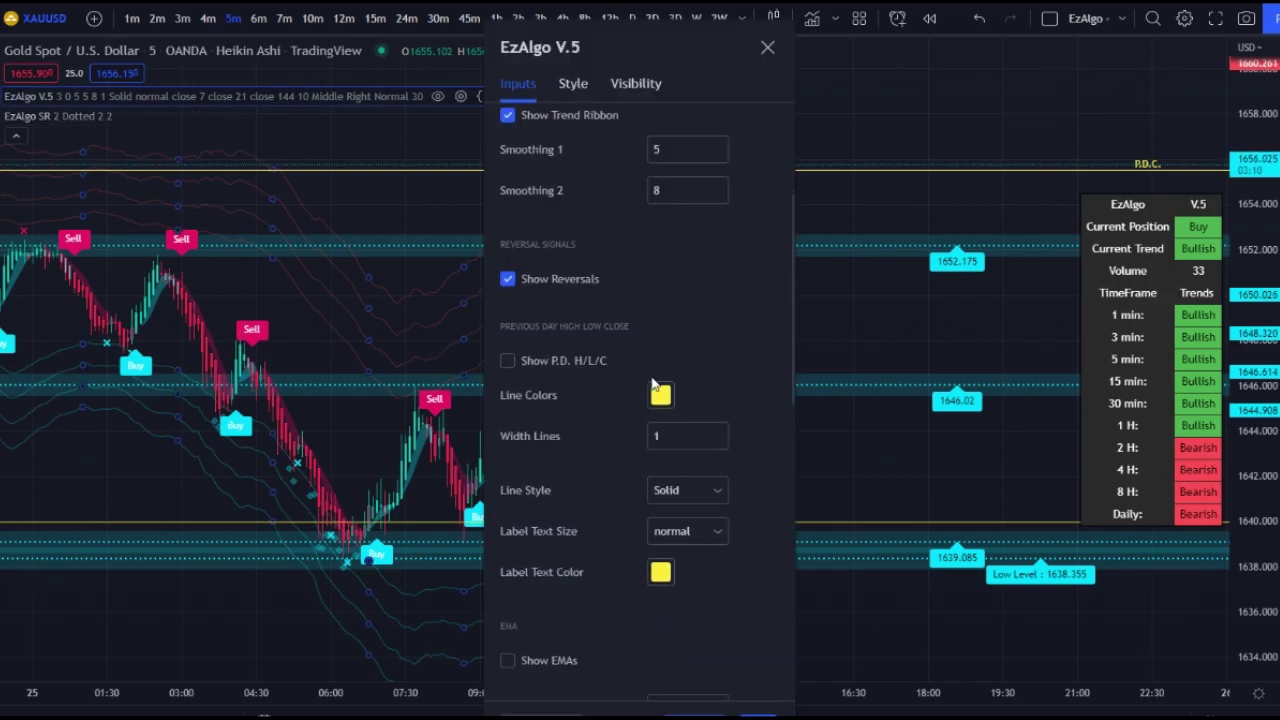
click(520, 426)
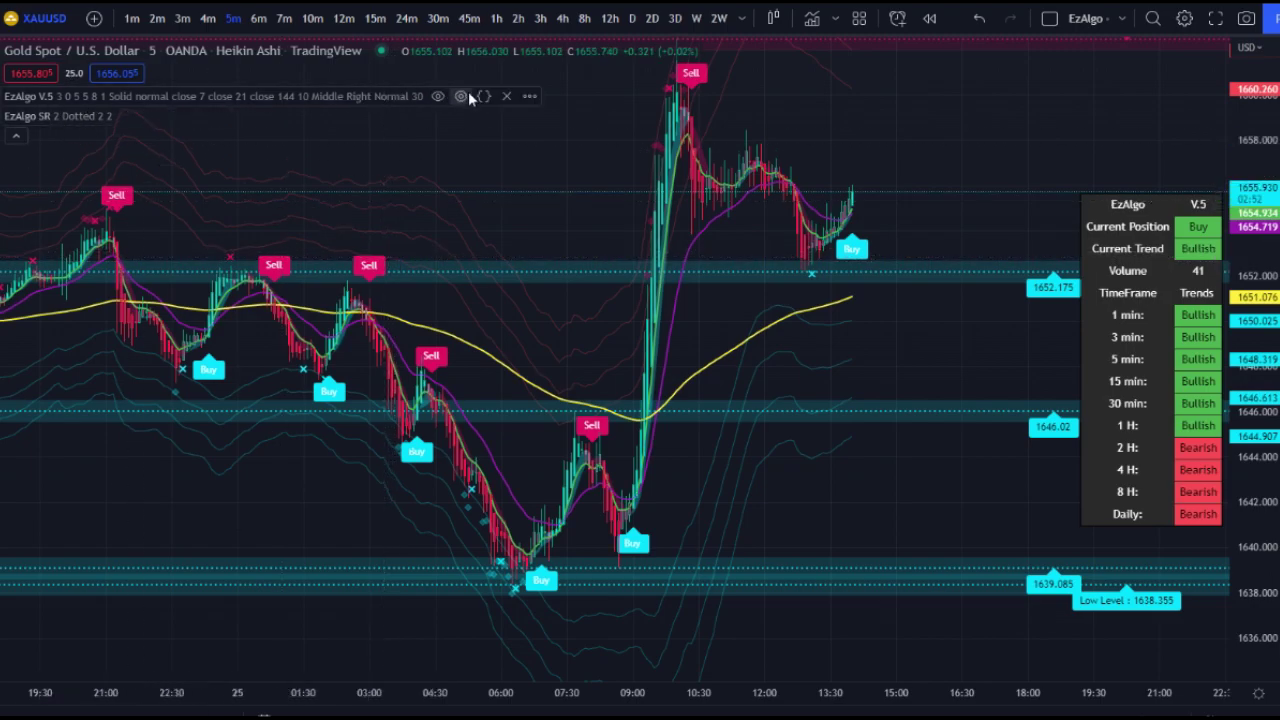
Turn off Show EMAs and turn on Show Swing Points in the EzAlgo V.5 inputs.
click(466, 95)
scroll(621, 342, down, 6)
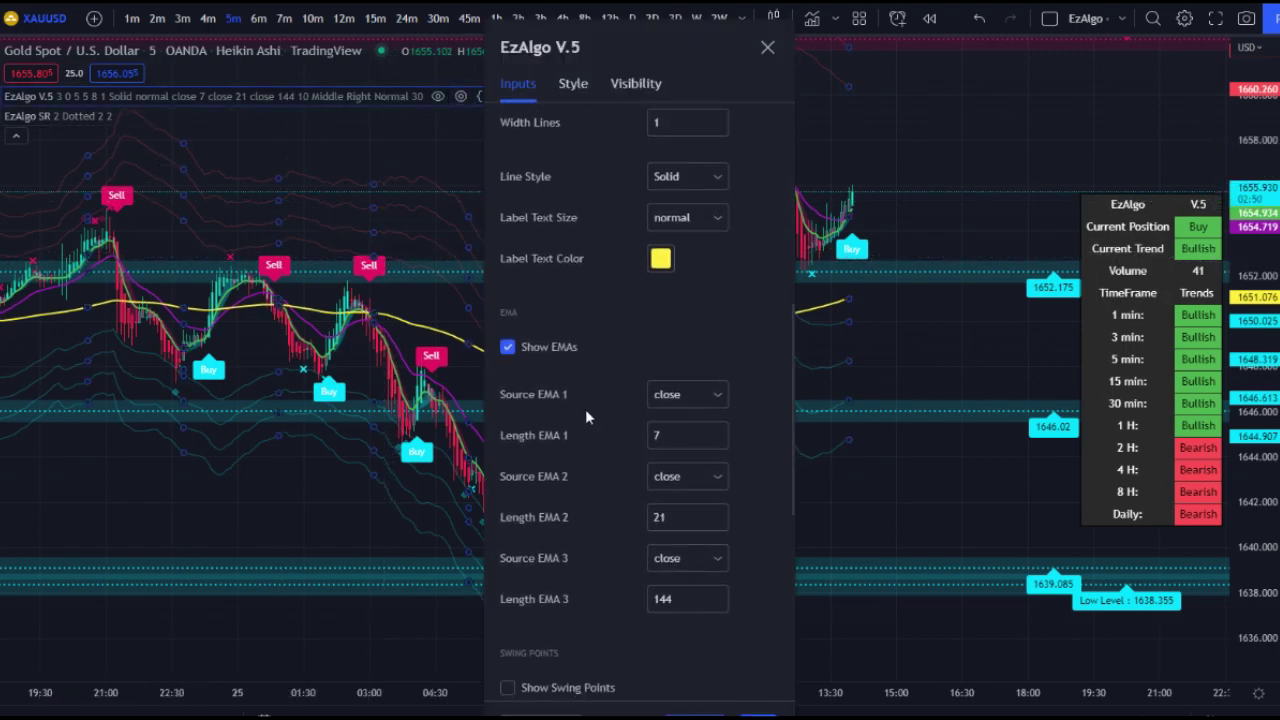
click(509, 347)
scroll(573, 449, down, 3)
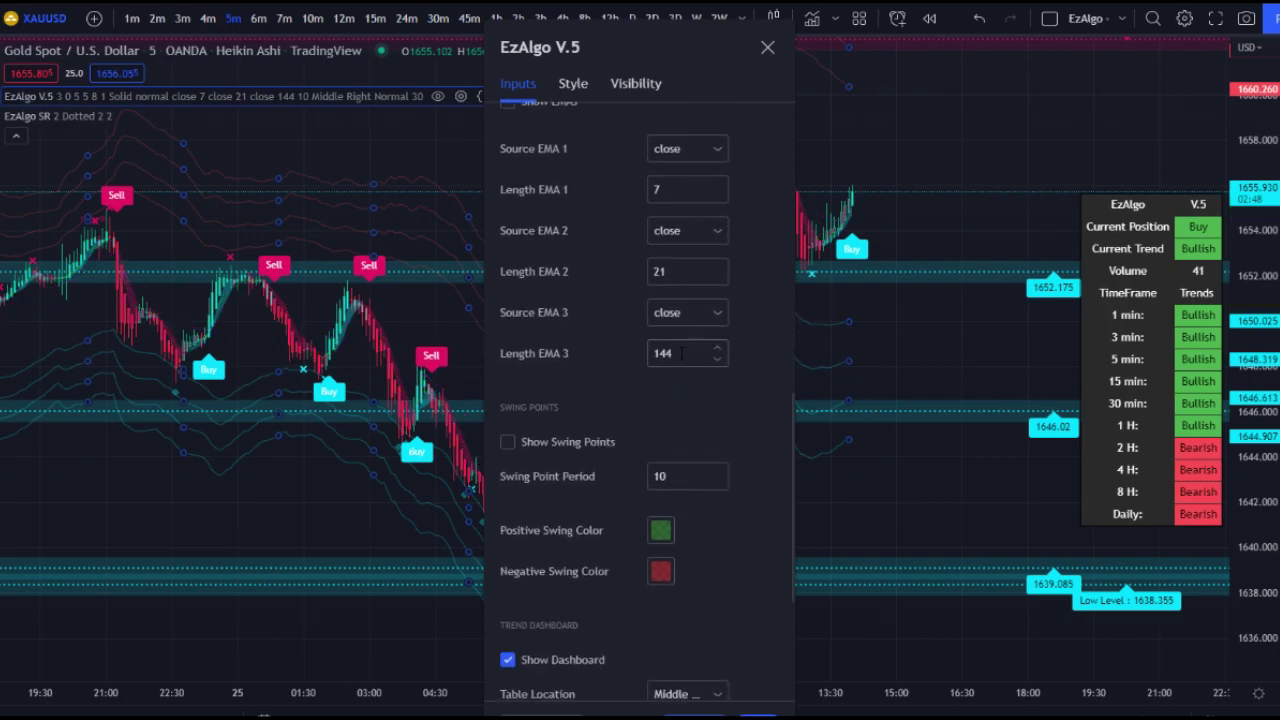
click(575, 446)
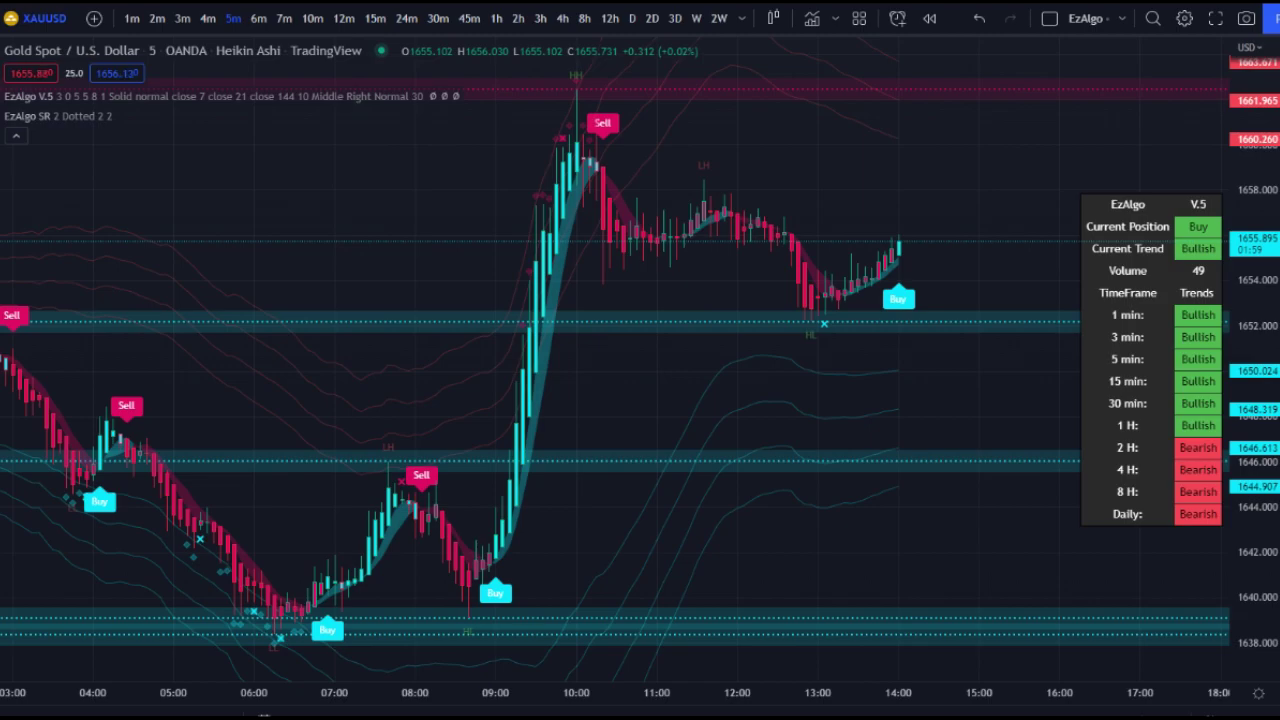
Draw a short position at 08:10 from about 1642.9, with its stop at about 1646.5 and its target at about 1638.1.
click(73, 266)
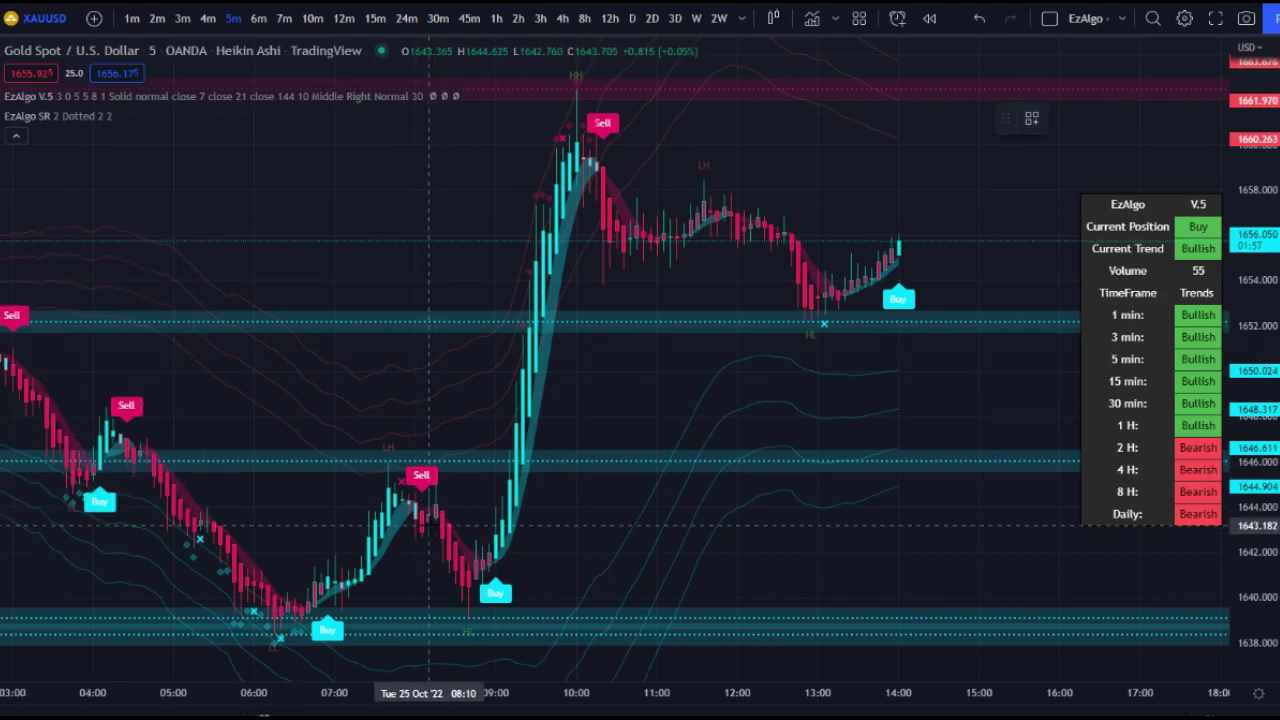
click(430, 530)
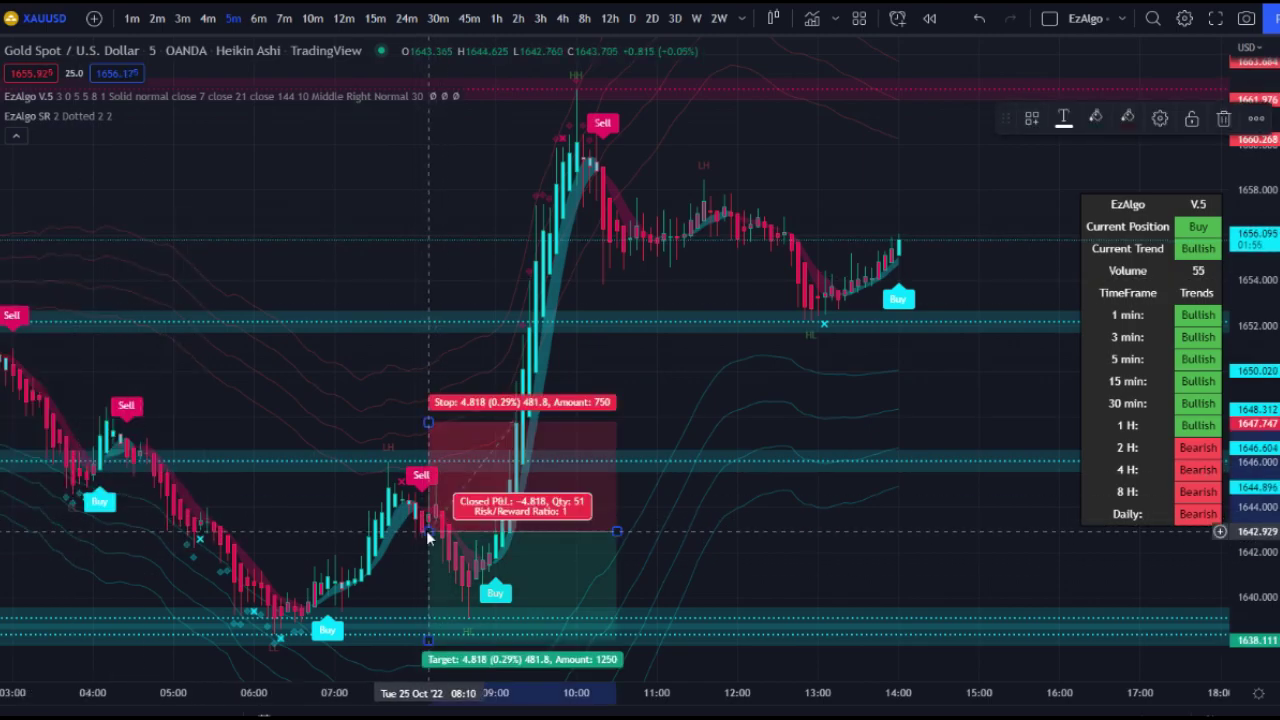
drag(428, 424, 412, 452)
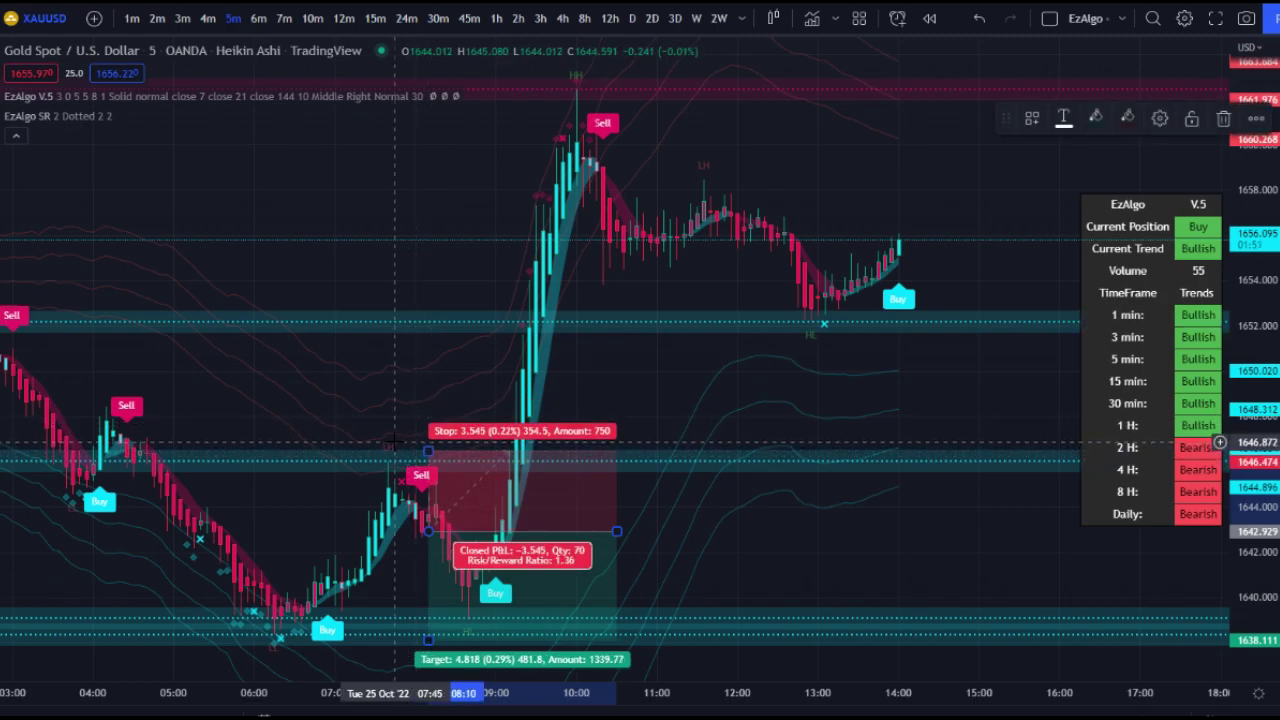
Adjust the 08:10 short position to a stop at about 1646.3, a target at about 1639.0 and an end near 08:55.
click(397, 462)
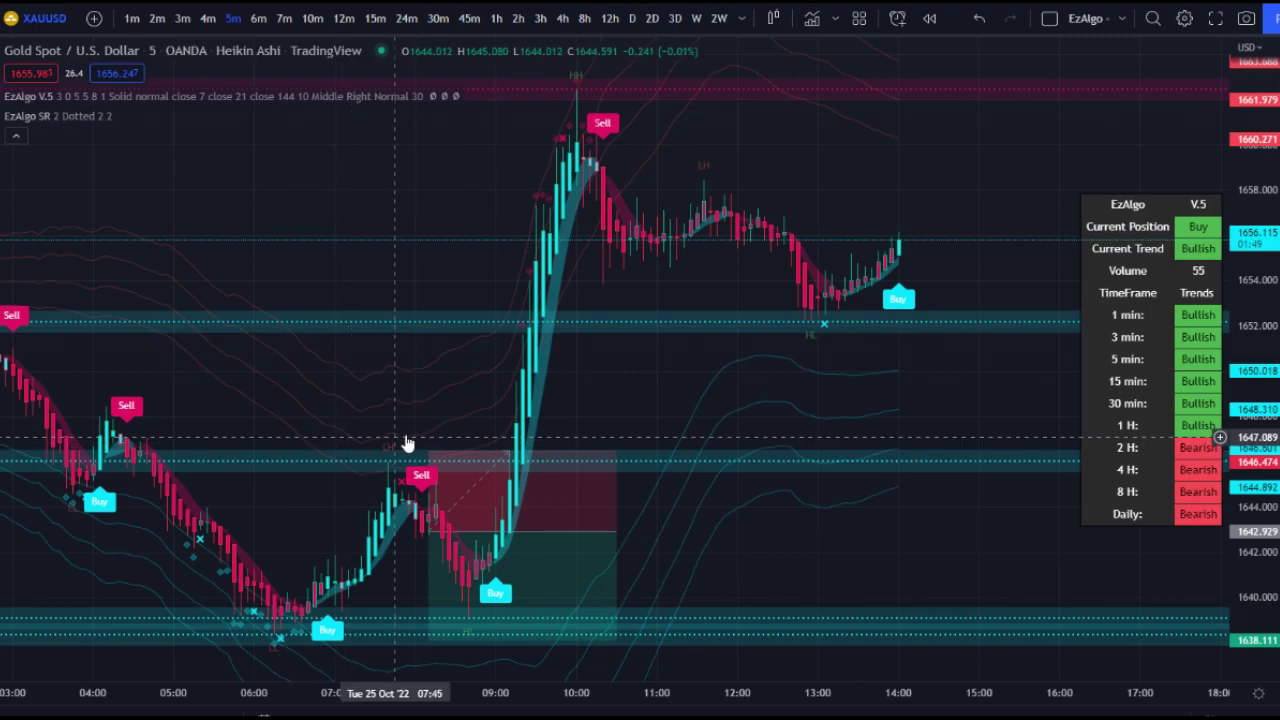
click(428, 456)
drag(428, 452, 428, 456)
drag(428, 640, 428, 620)
drag(622, 538, 408, 511)
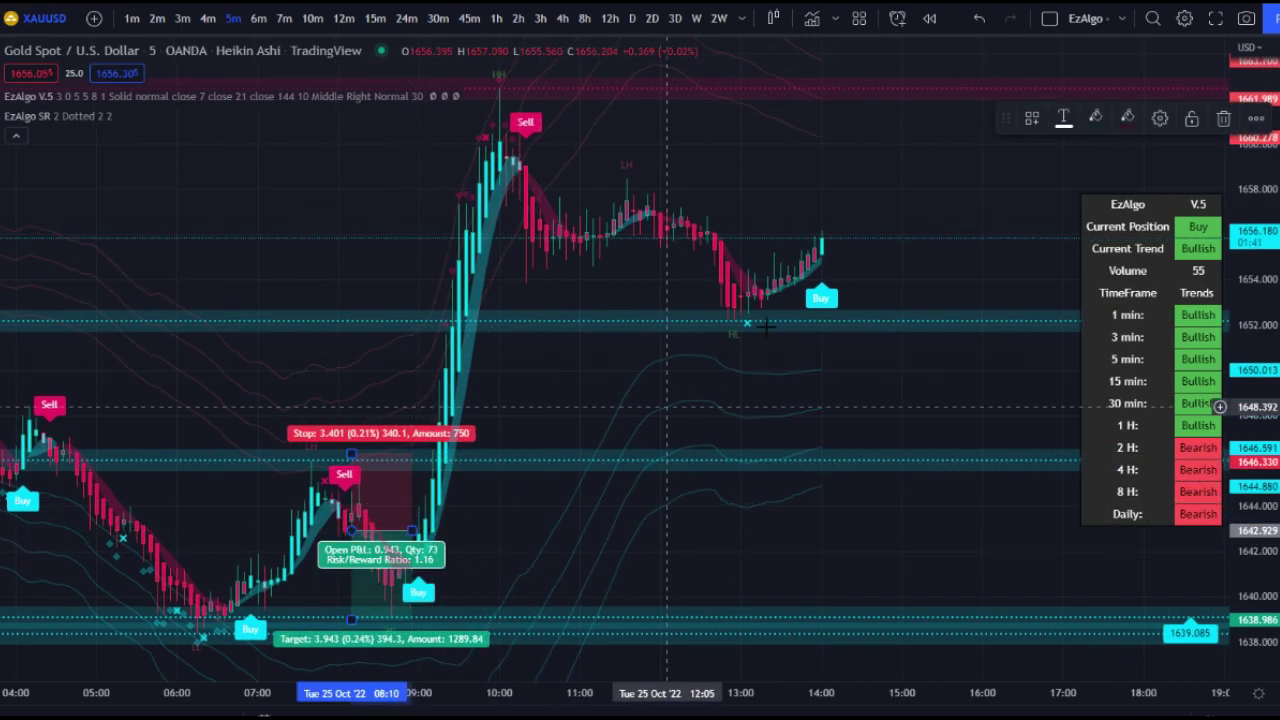
Delete the short position drawing that starts at 08:10.
key(Delete)
drag(751, 322, 765, 328)
scroll(775, 310, up, 2)
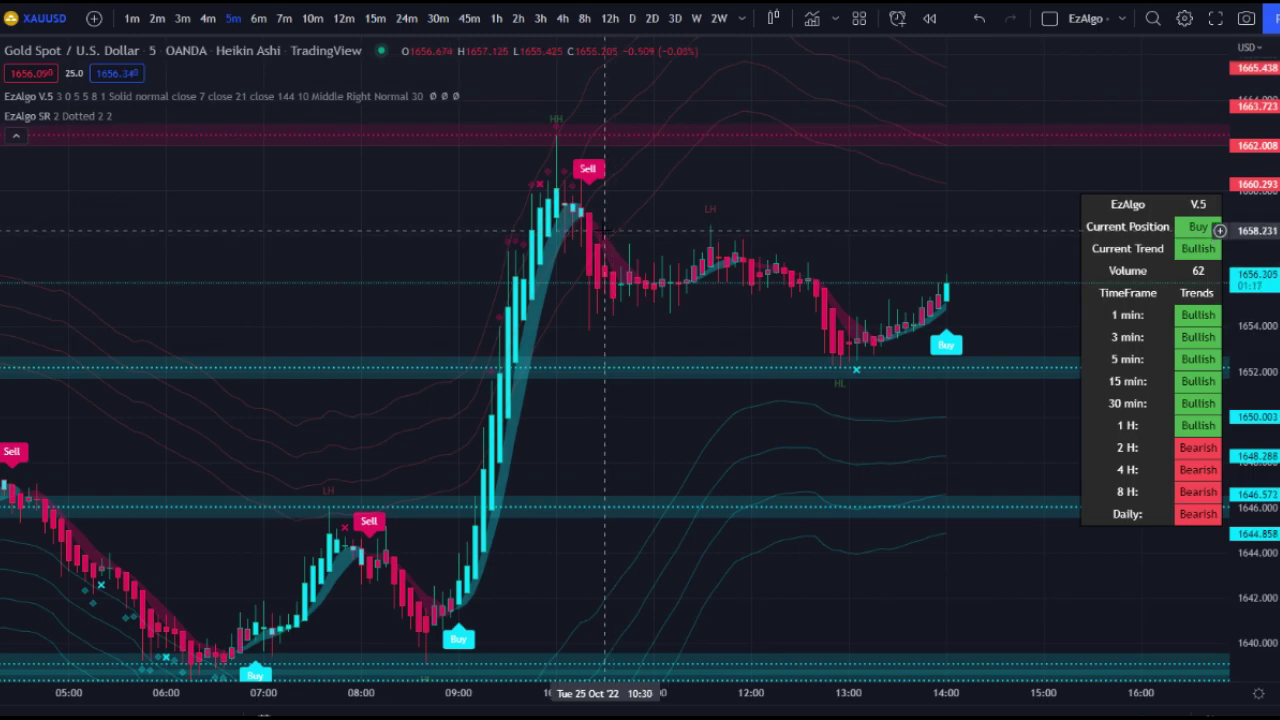
Turn off Show Swing Points in the EzAlgo V.5 inputs.
double_click(604, 230)
scroll(702, 350, down, 3)
scroll(702, 350, down, 3)
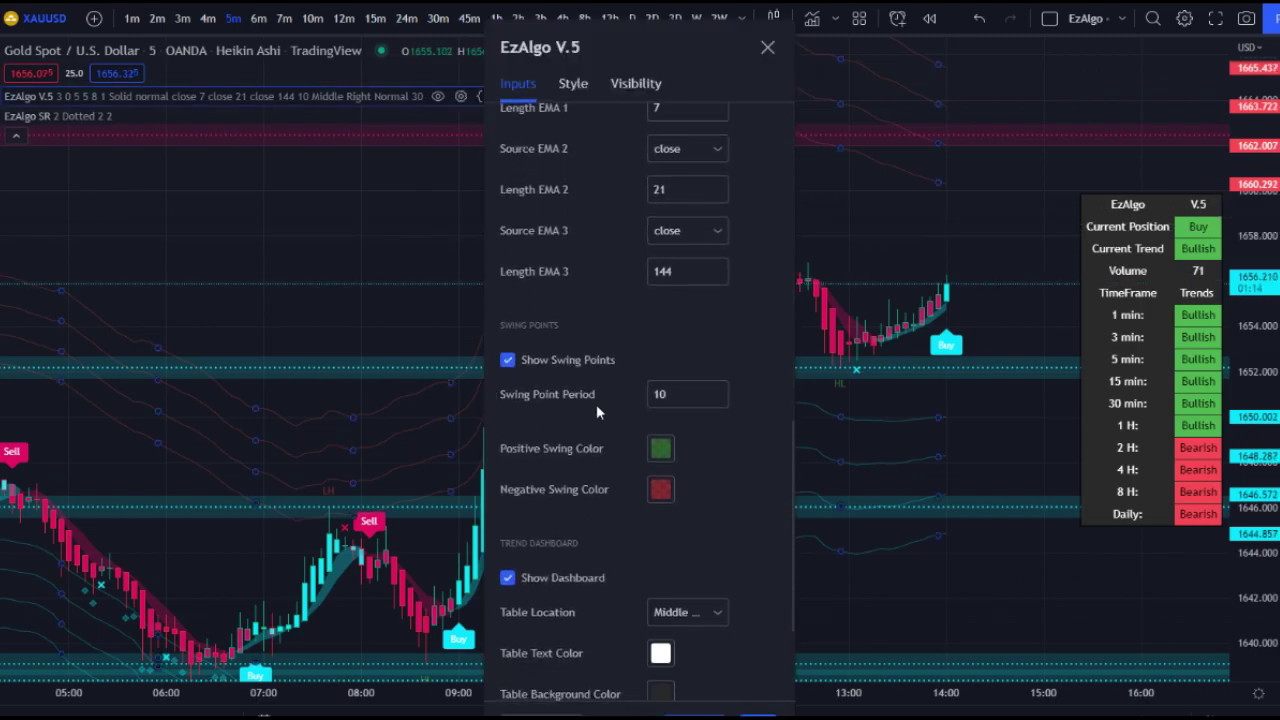
scroll(650, 400, down, 2)
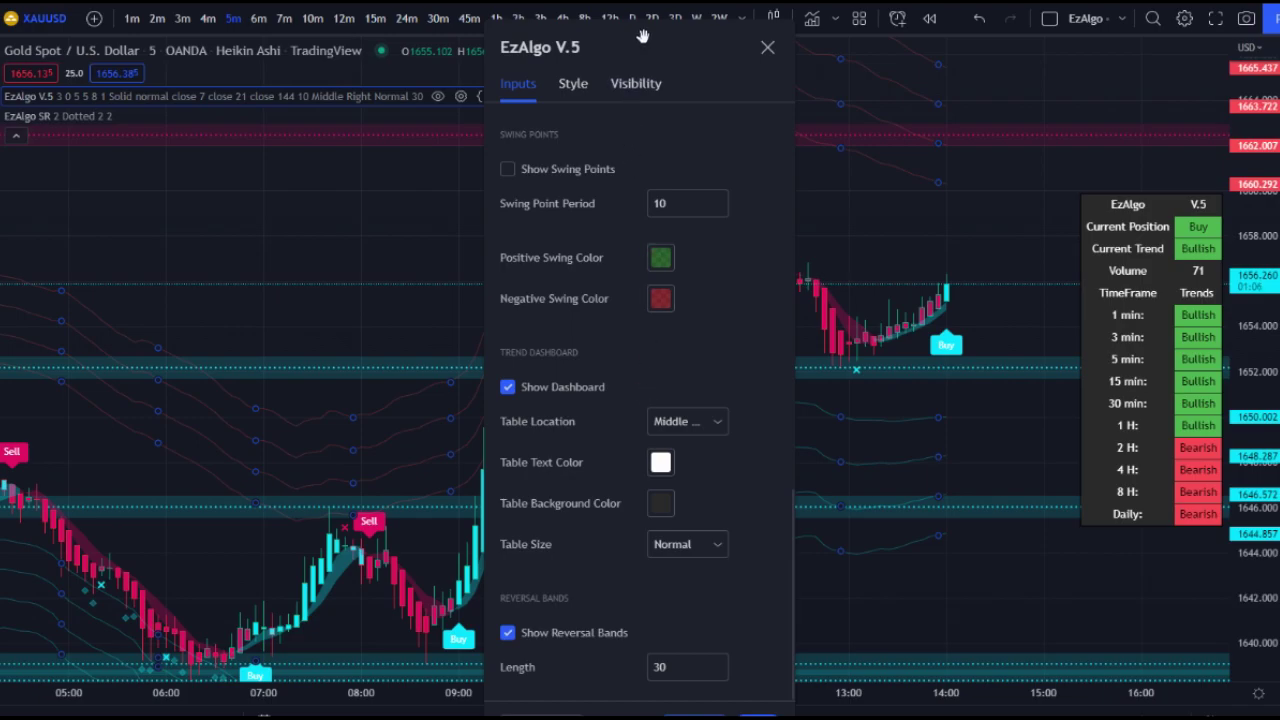
Set the trend dashboard's table size to Small and its location to Top Right, and close the settings.
drag(642, 36, 550, 38)
click(622, 545)
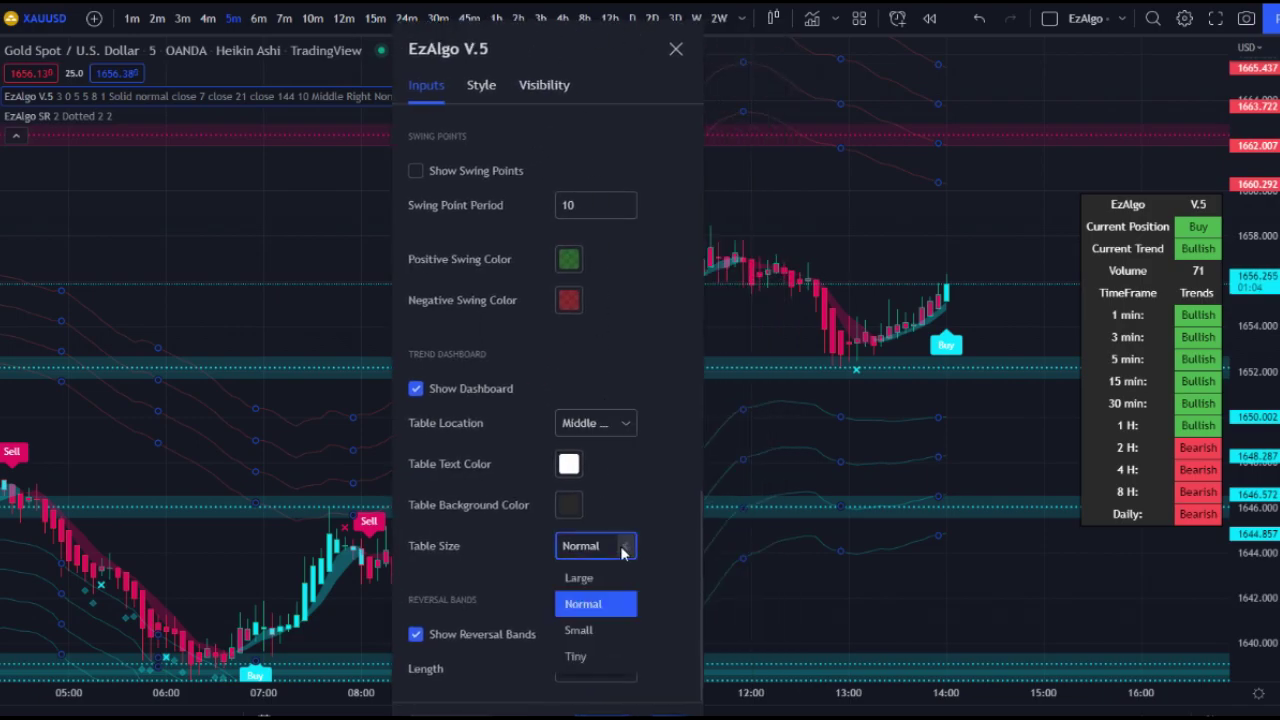
click(602, 630)
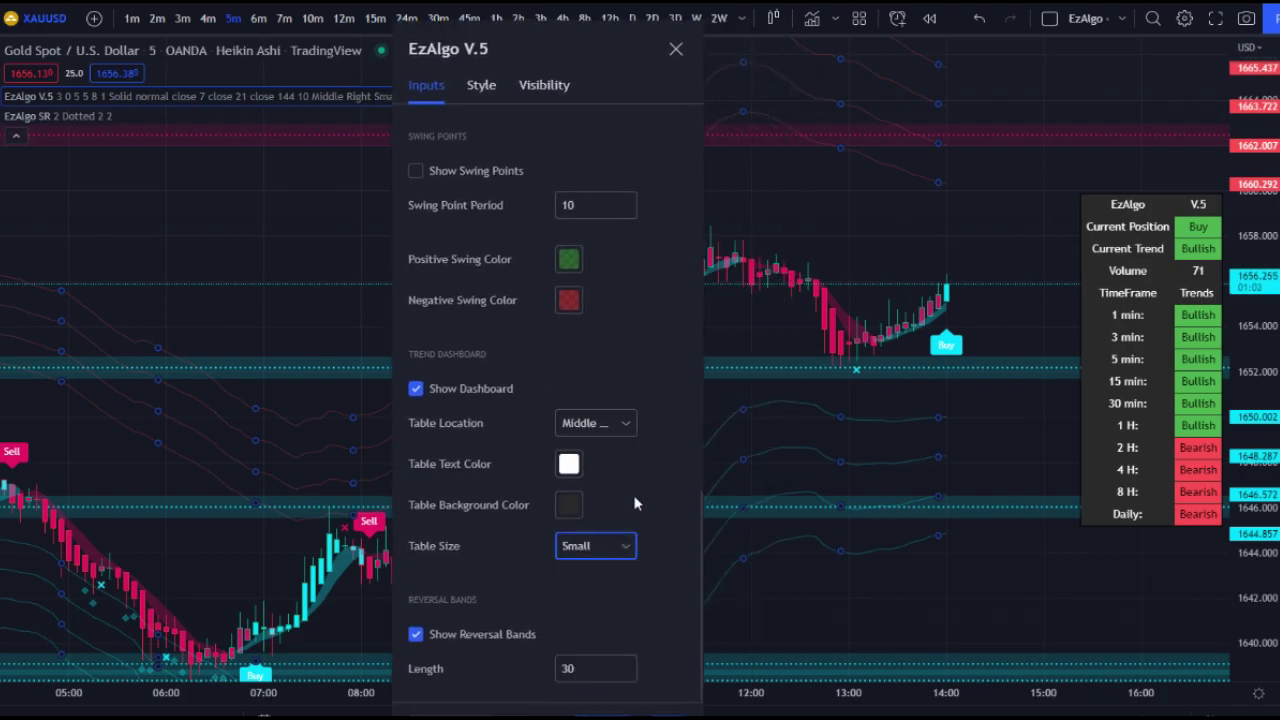
click(603, 426)
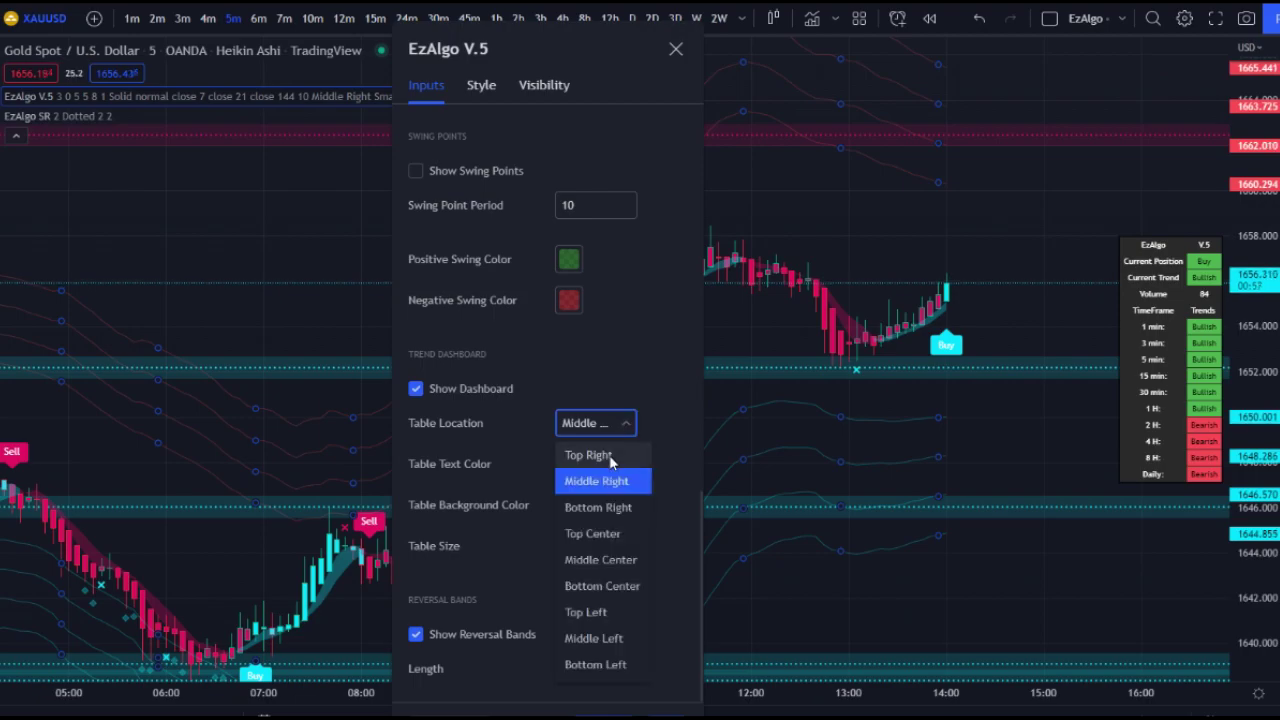
click(600, 451)
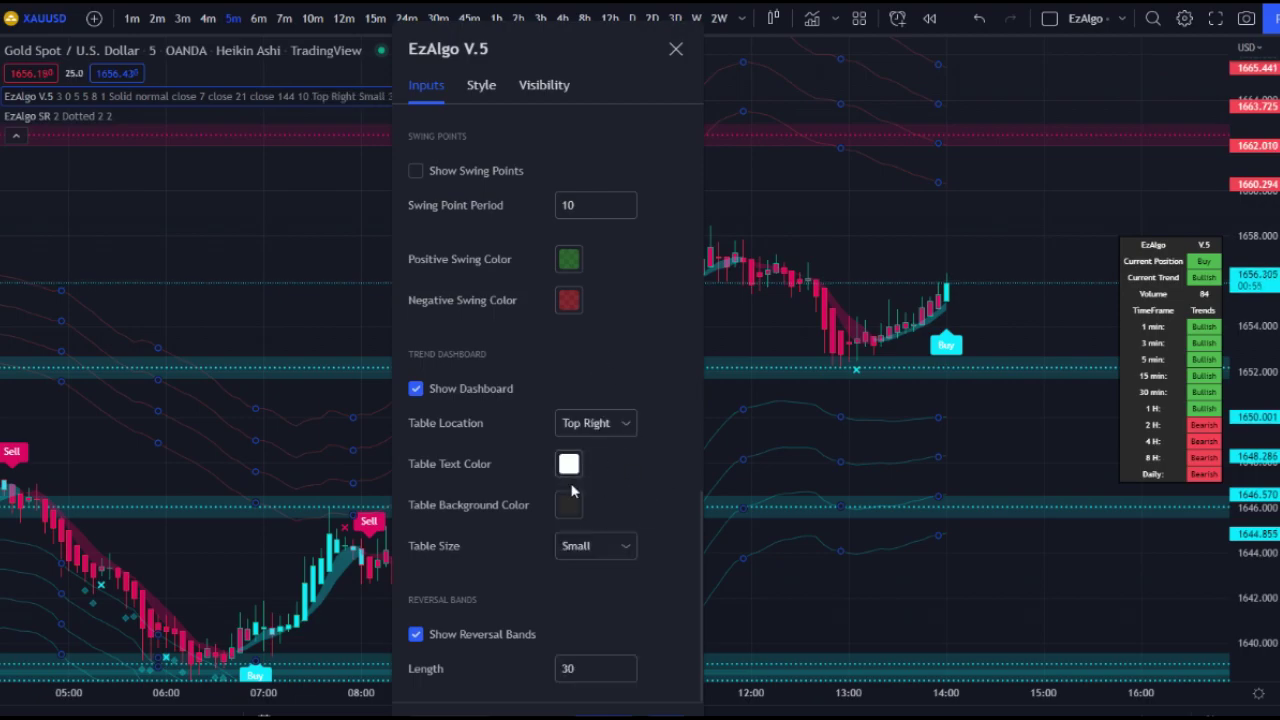
key(Escape)
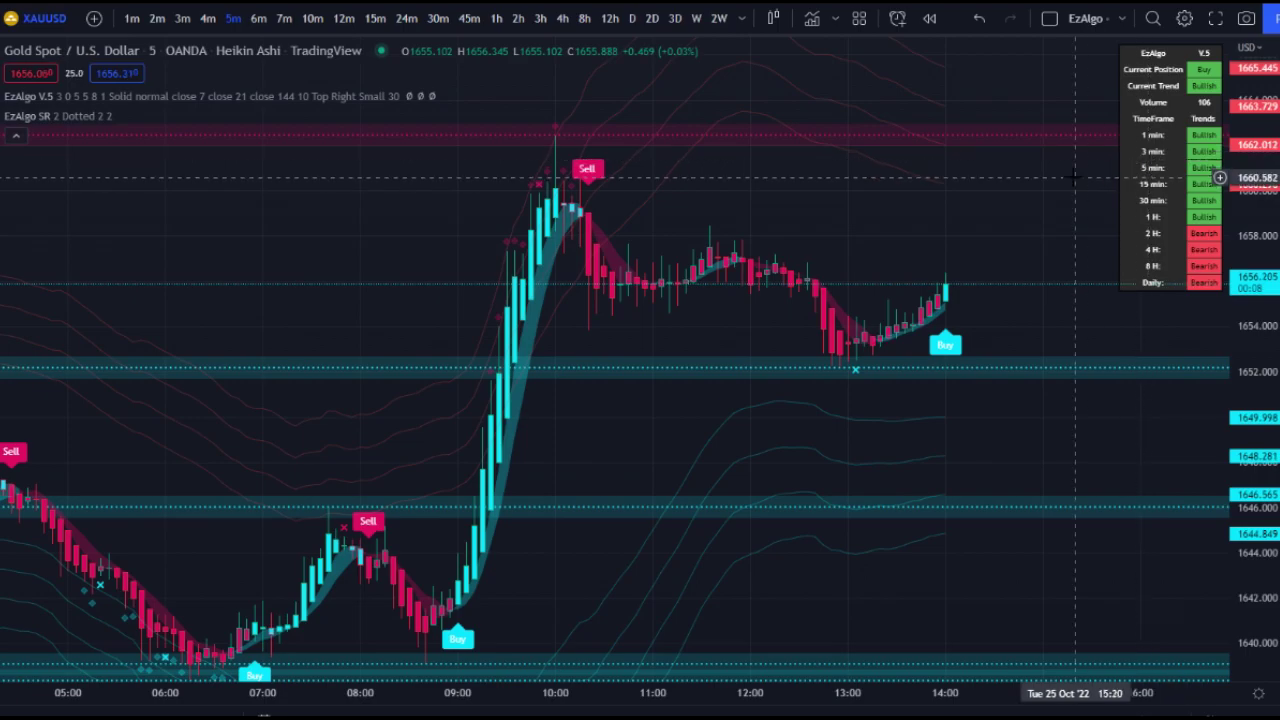
Turn off Show Reversal Bands in the EzAlgo V.5 inputs.
double_click(1176, 132)
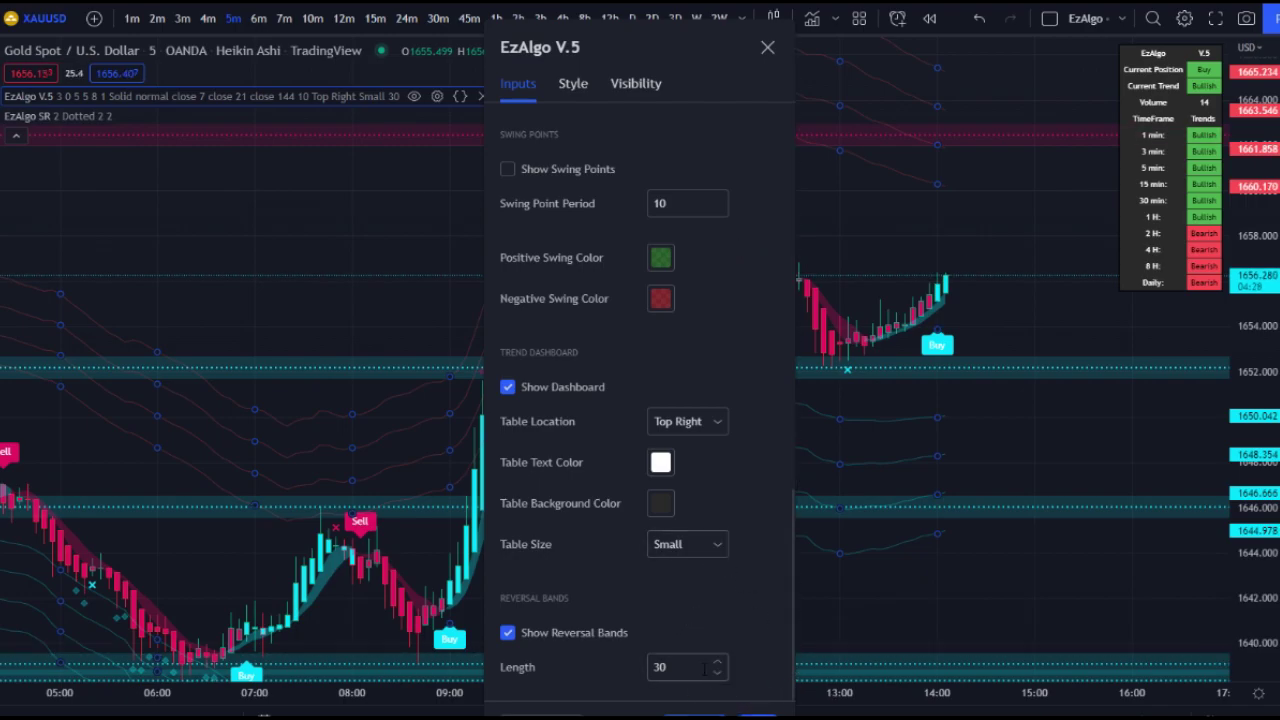
key(Escape)
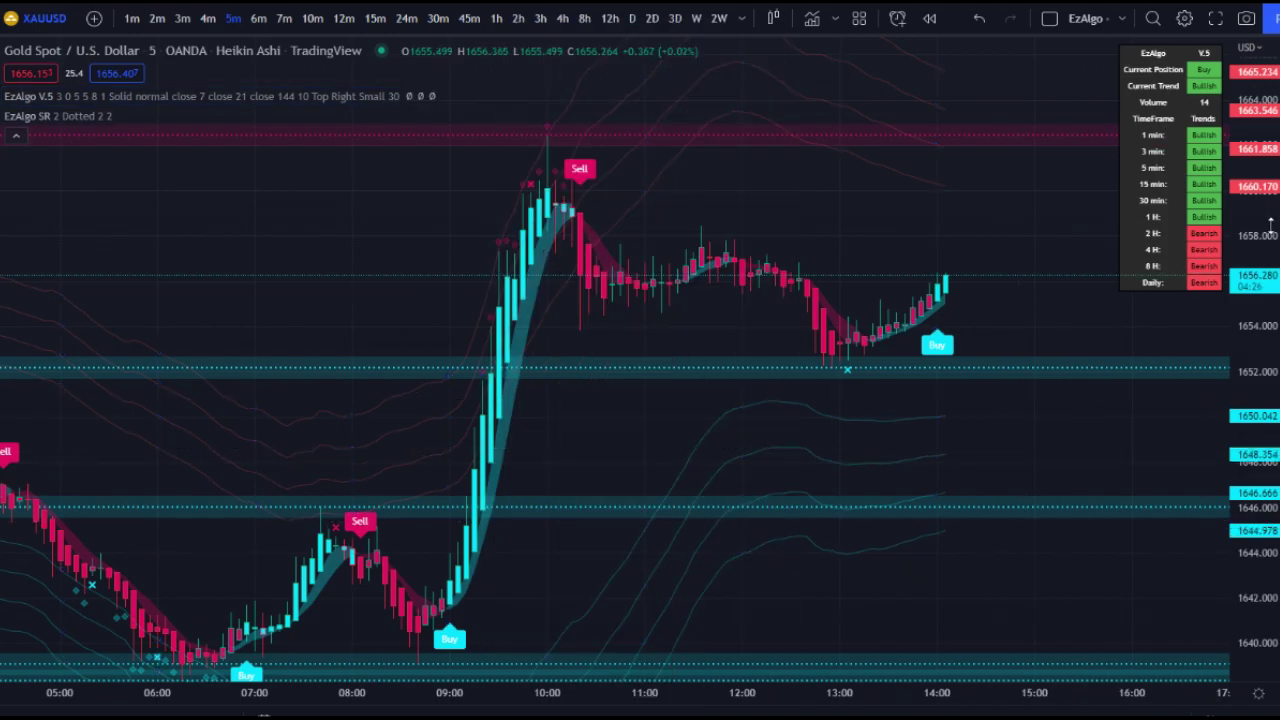
click(776, 168)
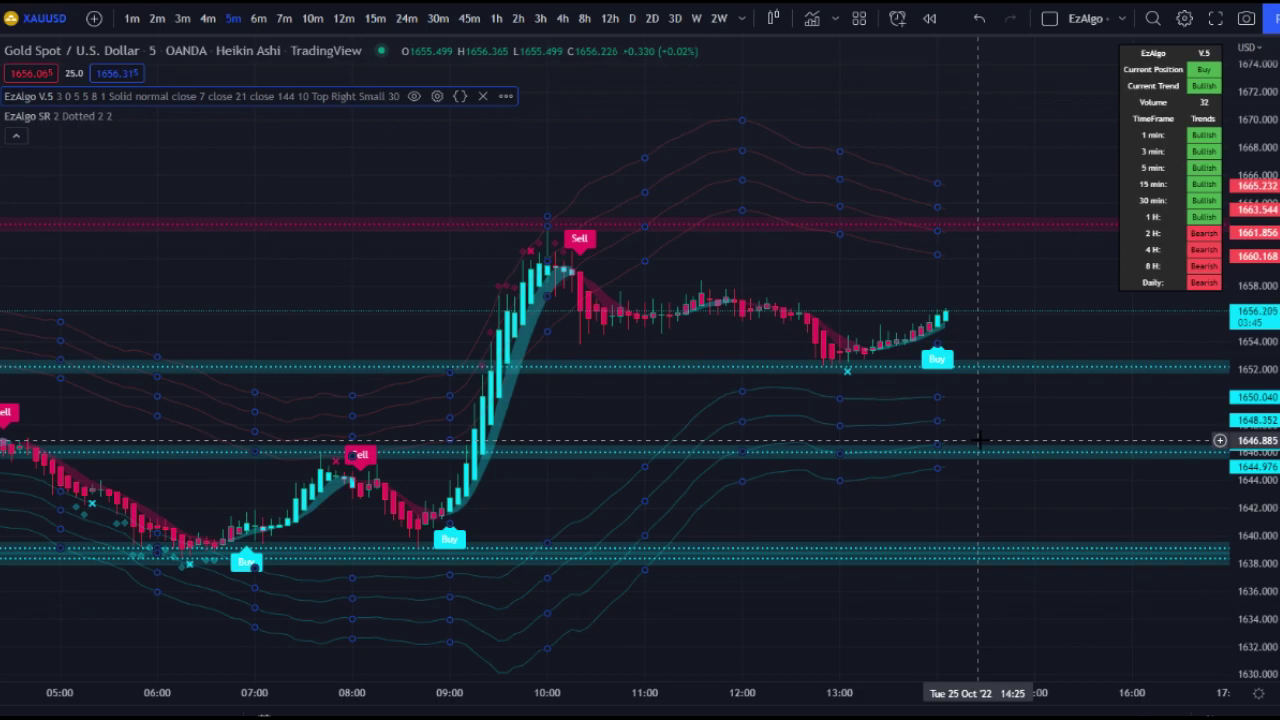
click(437, 96)
scroll(703, 396, down, 10)
click(573, 634)
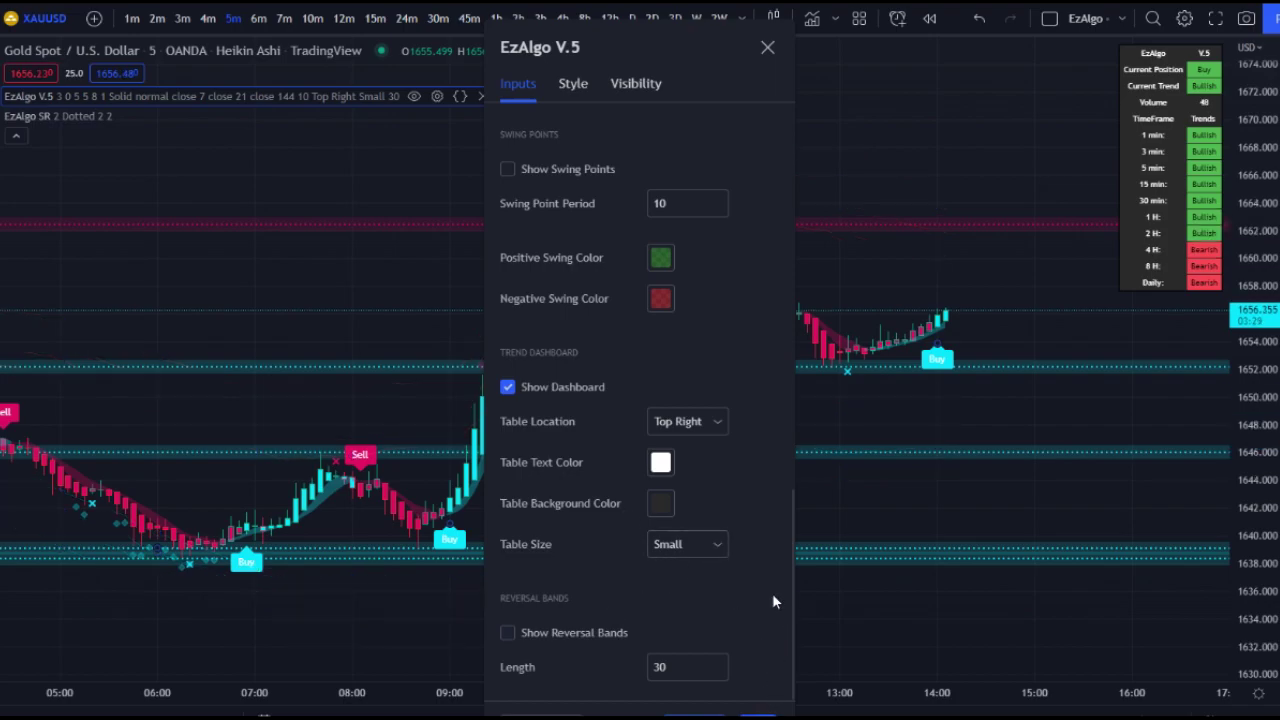
Show the EzAlgo V.5 style settings and move the dialog clear of the recent candles.
scroll(723, 594, up, 3)
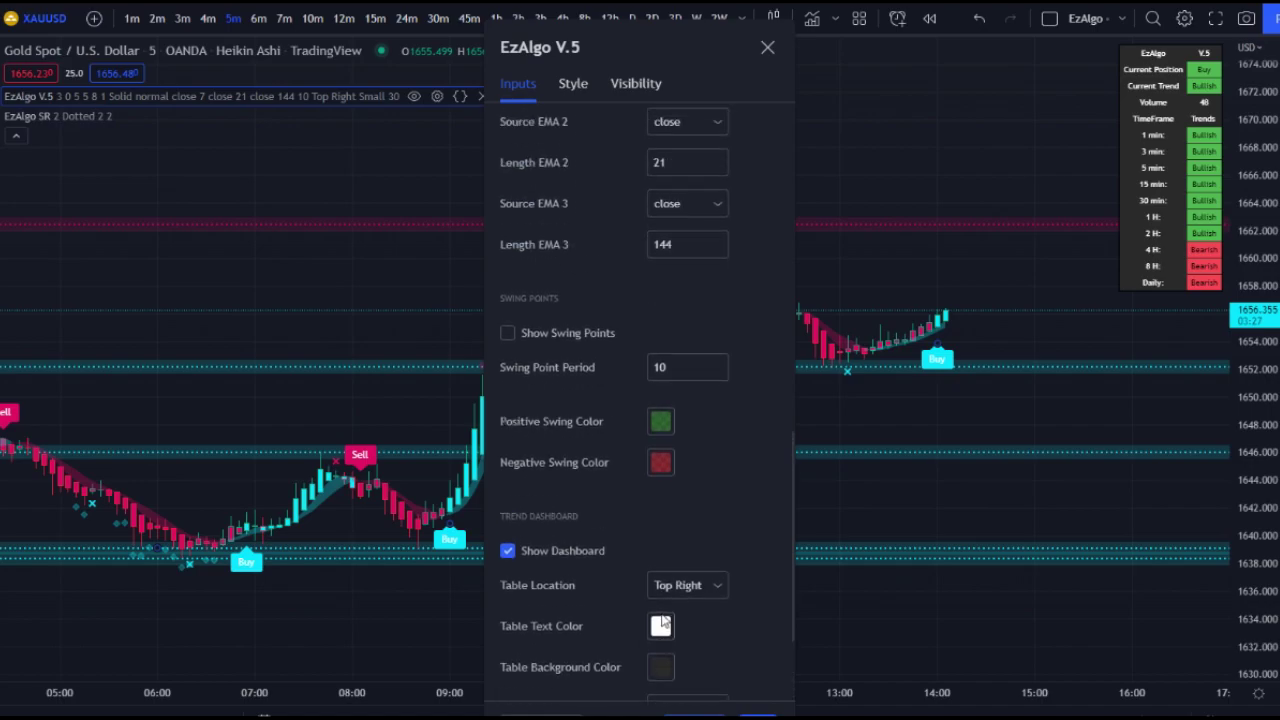
click(573, 83)
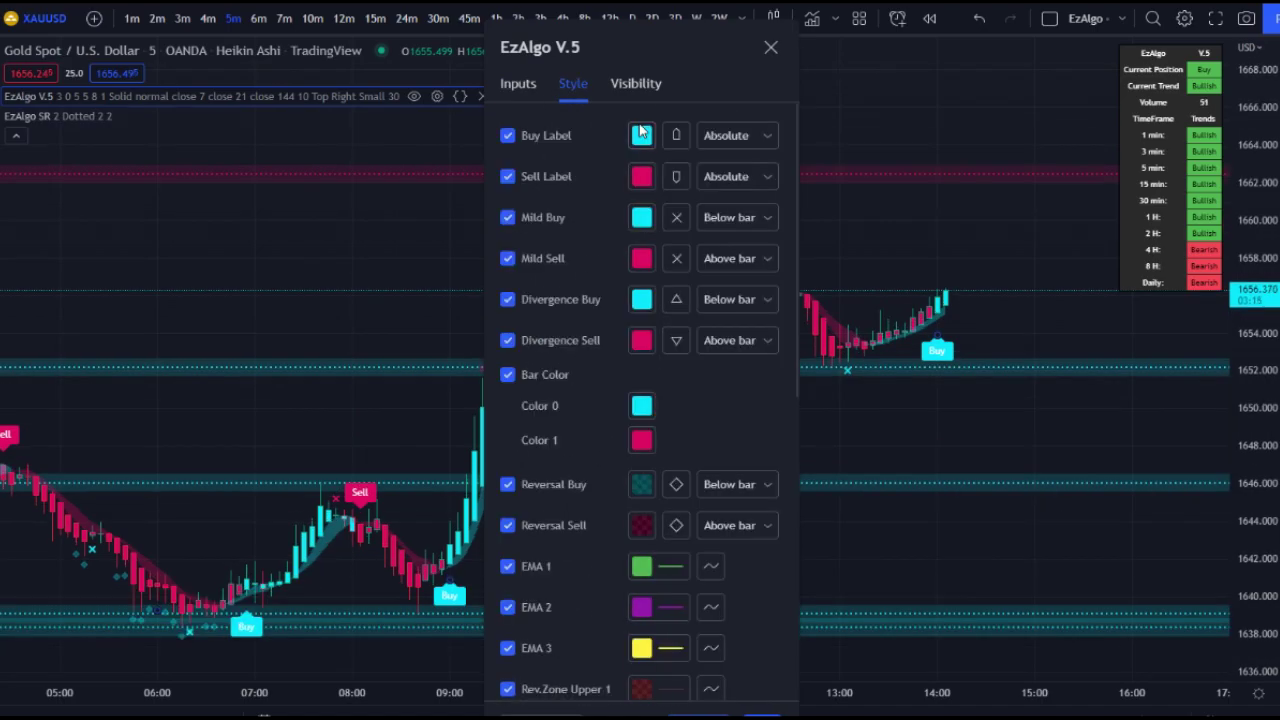
drag(600, 46, 250, 44)
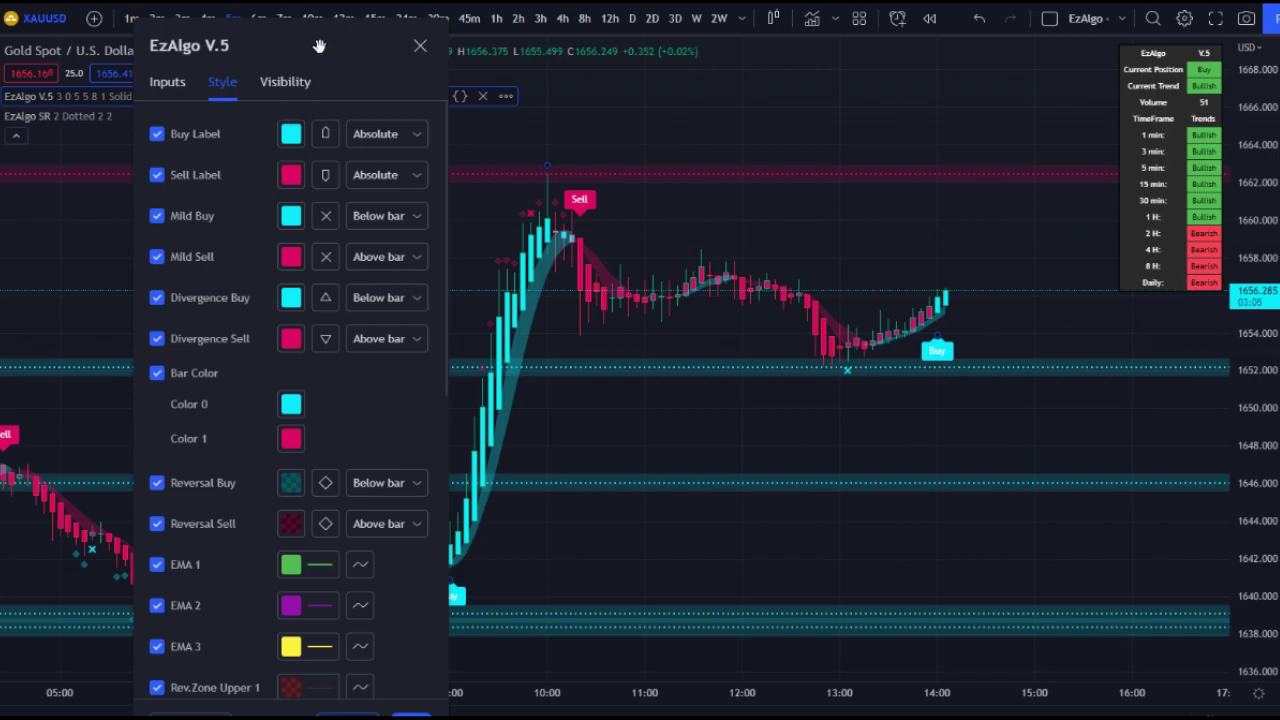
drag(320, 42, 286, 48)
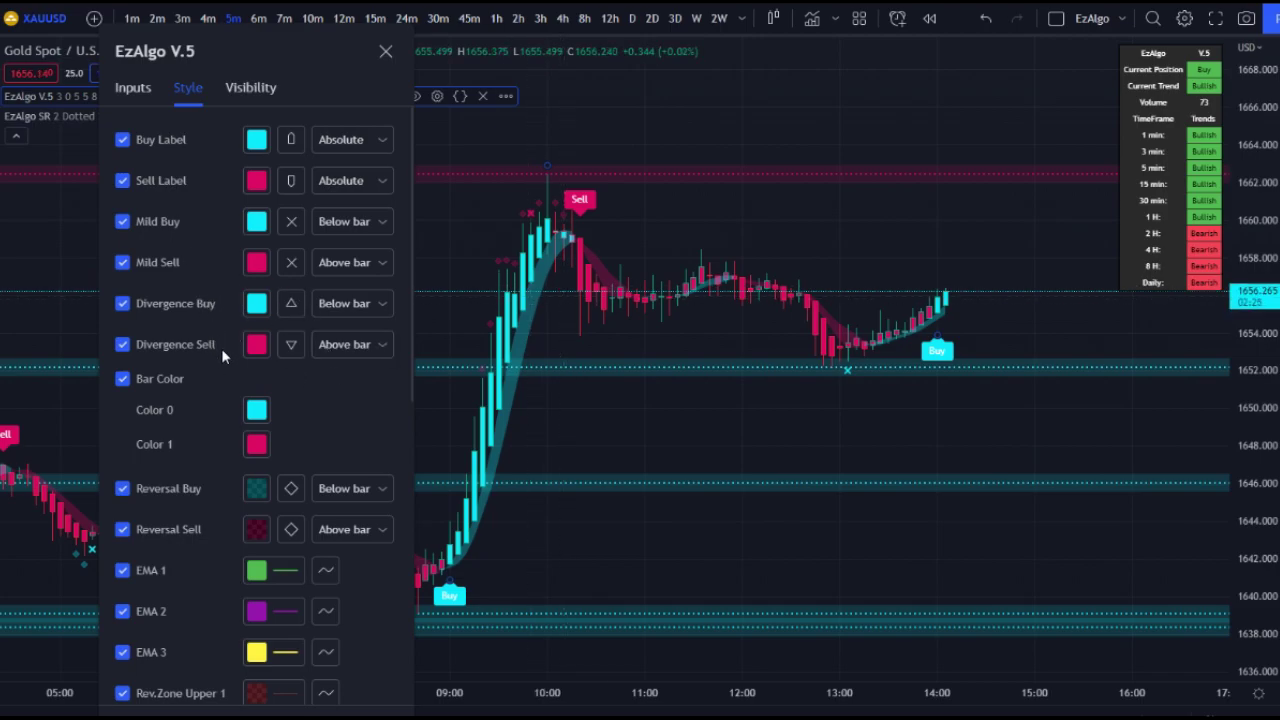
Try purple as Color 0 of the EzAlgo V.5 bar color and undo the change.
click(256, 409)
click(410, 462)
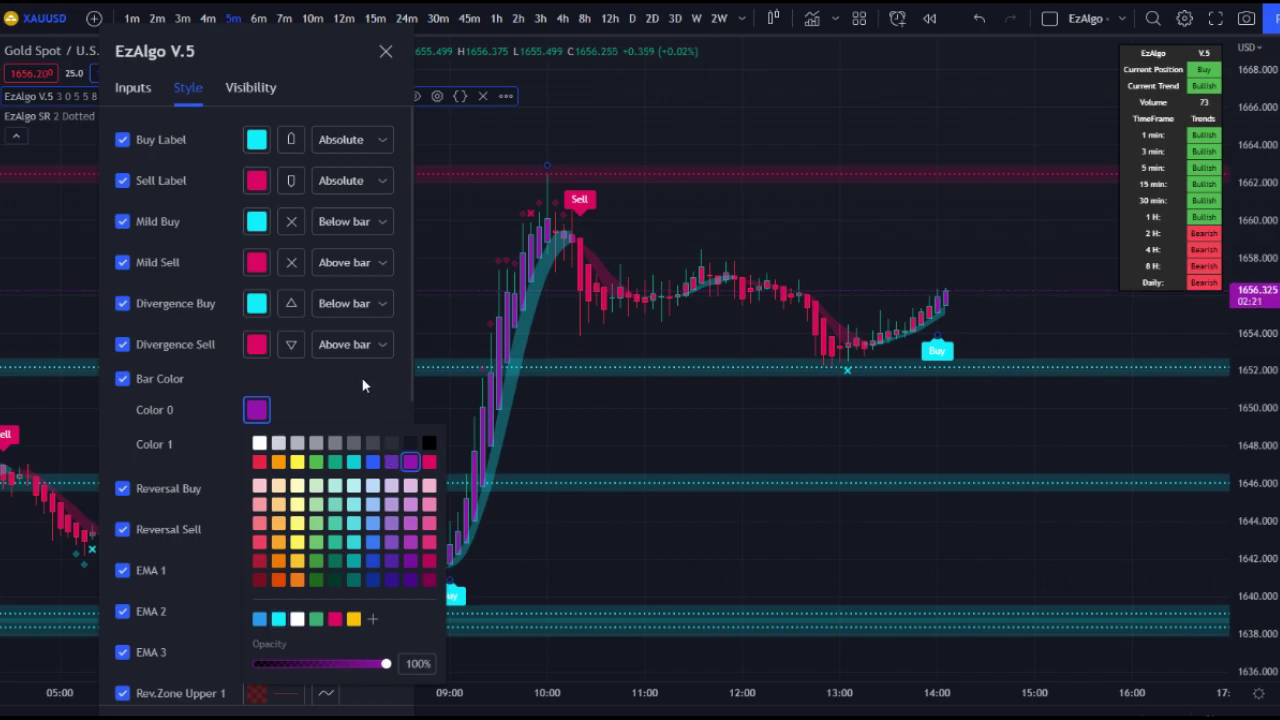
key(ctrl+z)
click(329, 406)
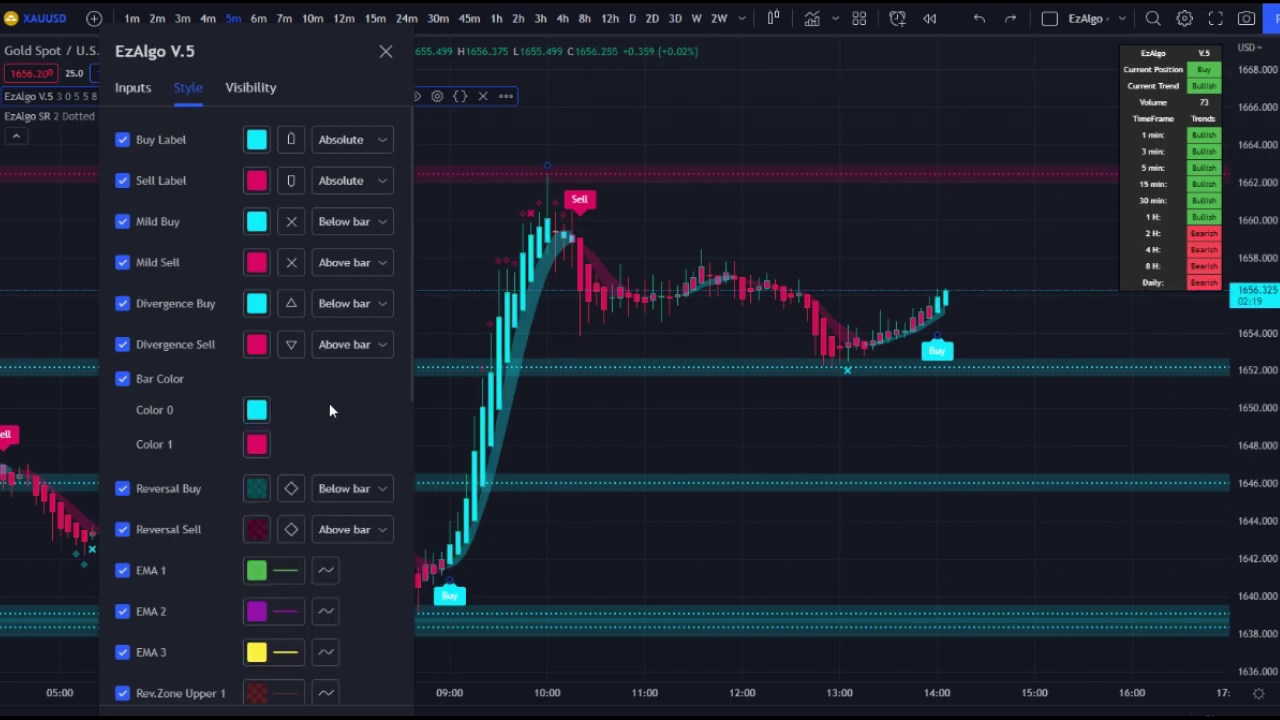
Examine the color and opacity choices of the Reversal Buy marker in the EzAlgo V.5 style settings.
scroll(329, 403, down, 1)
click(256, 406)
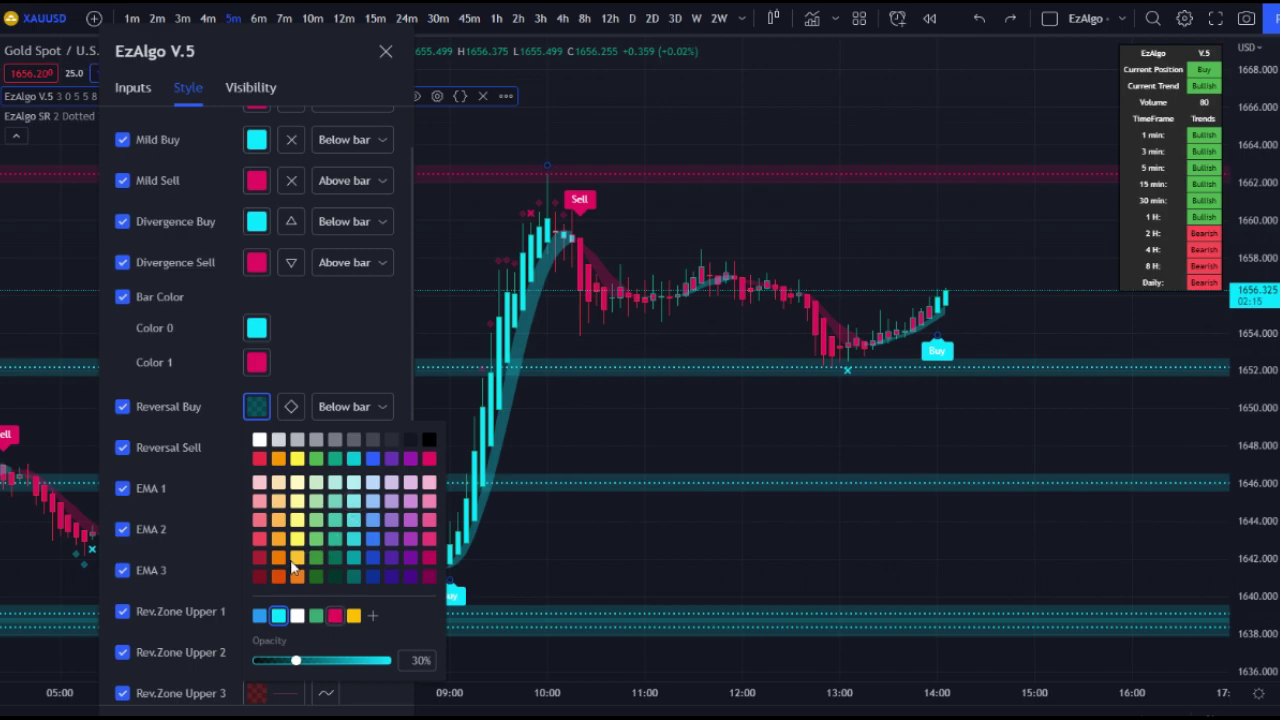
drag(242, 51, 551, 53)
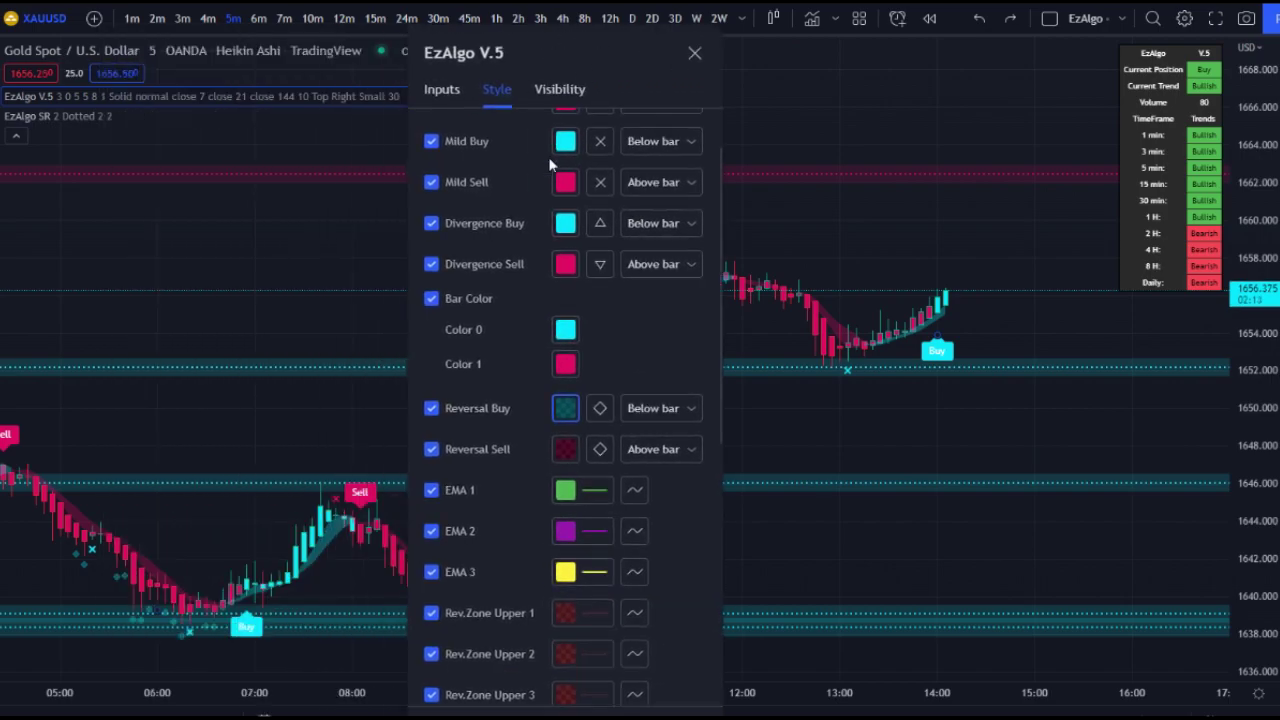
click(567, 408)
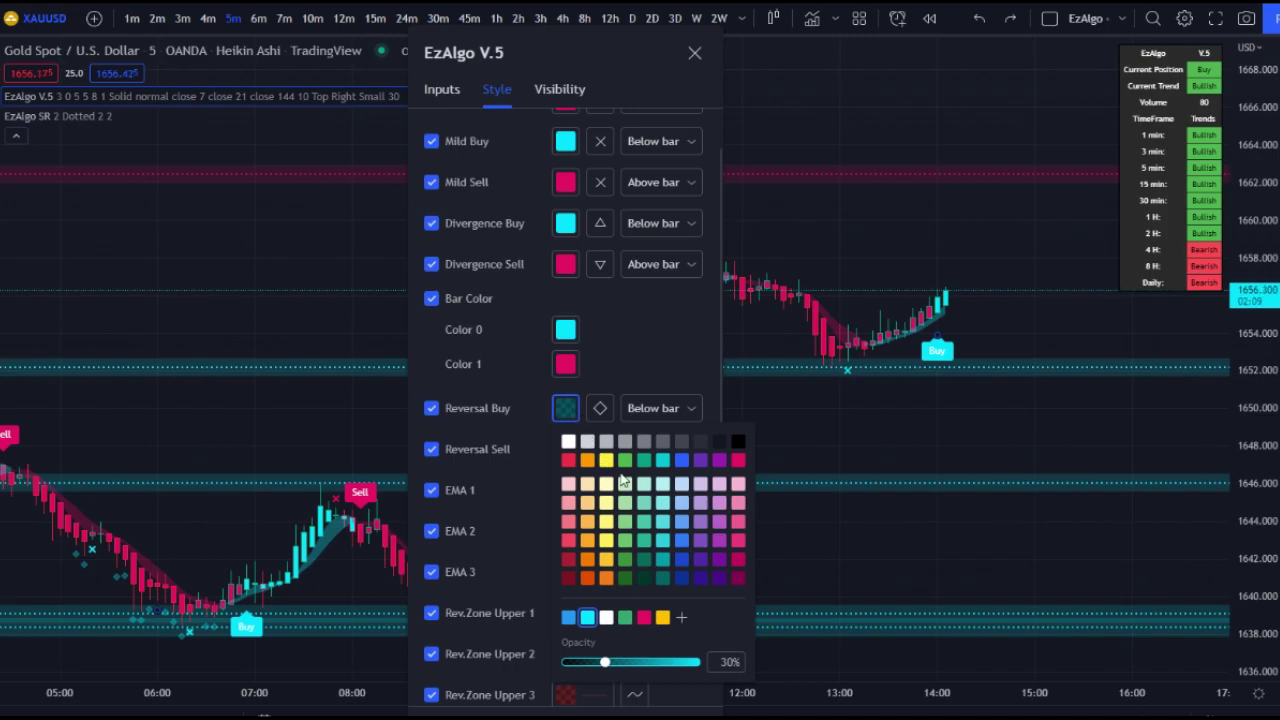
mouse_move(604, 662)
mouse_down()
mouse_move(768, 662)
mouse_move(608, 662)
mouse_up()
click(644, 345)
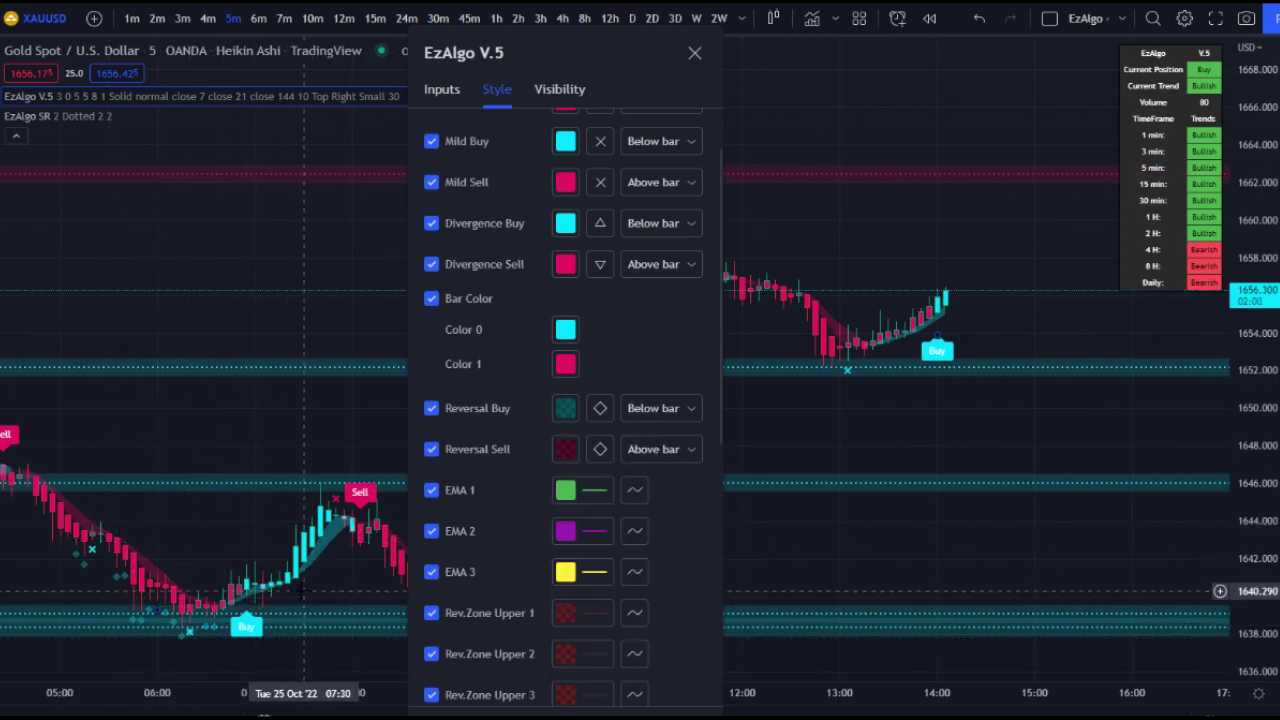
Review the EMA, reversal zone, ribbon fill and label options in the EzAlgo V.5 style settings, and close the dialog.
scroll(490, 260, down, 3)
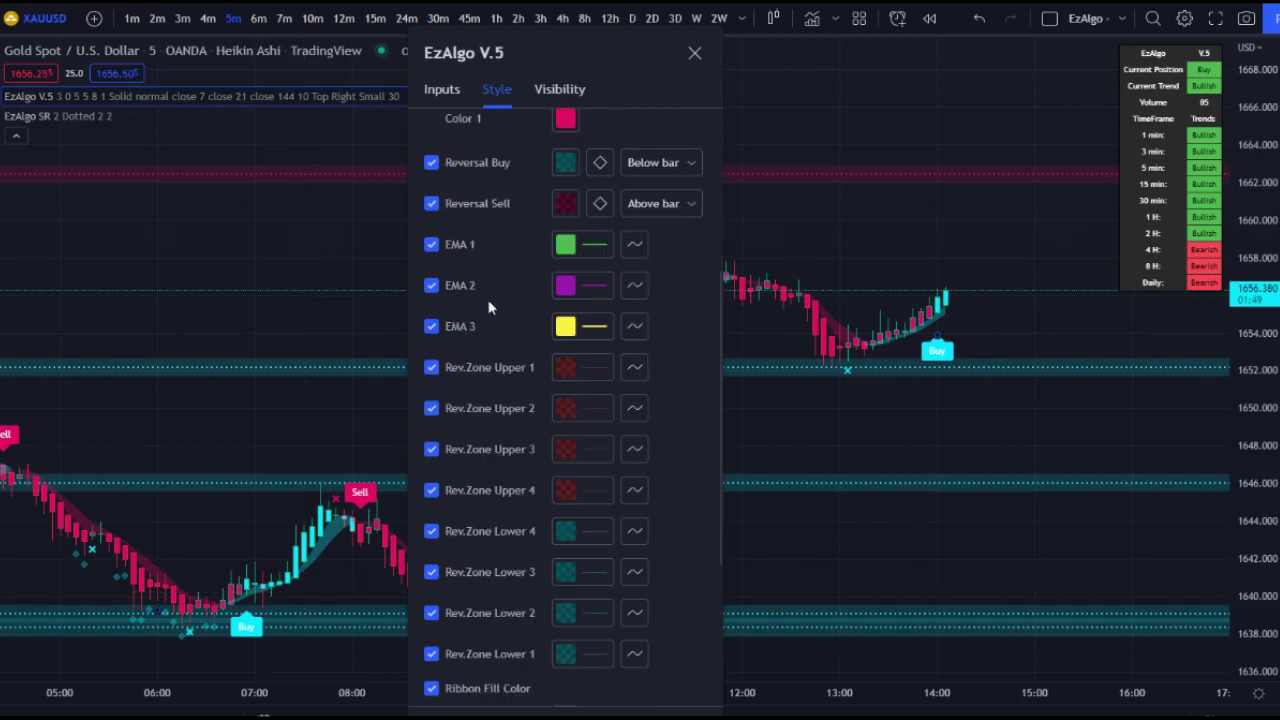
click(458, 243)
click(450, 245)
scroll(475, 245, down, 2)
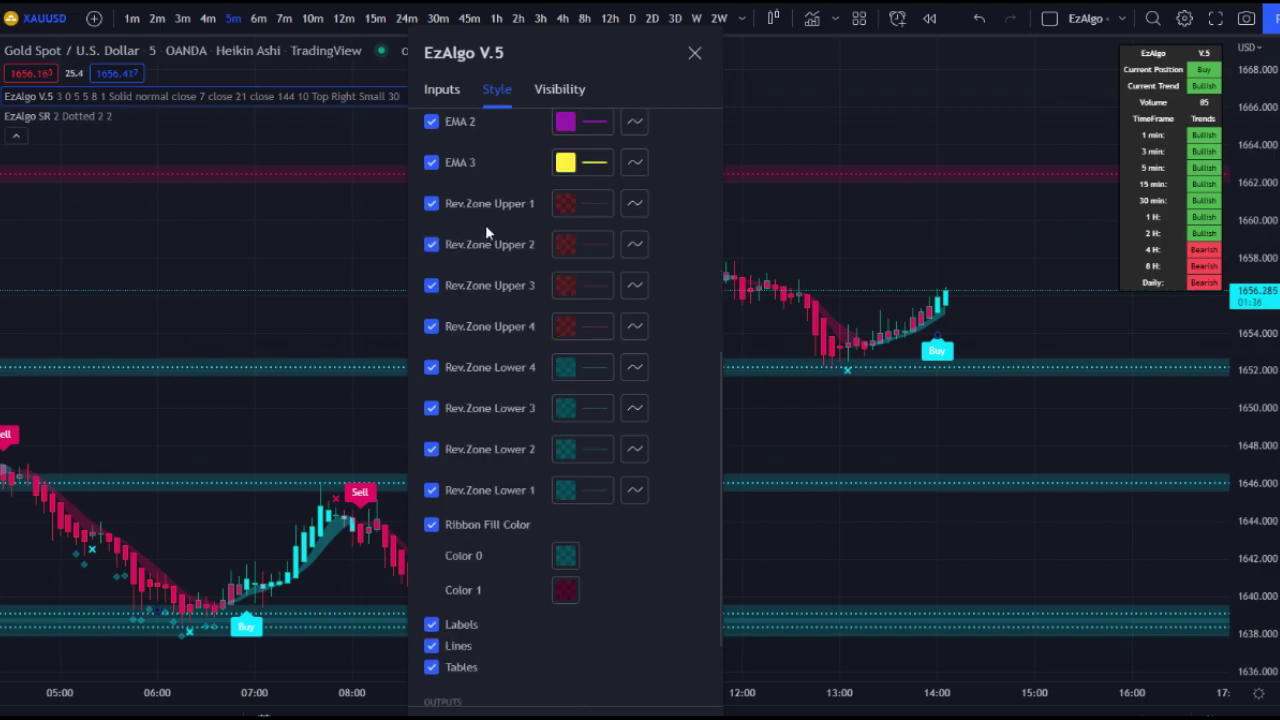
scroll(525, 435, down, 2)
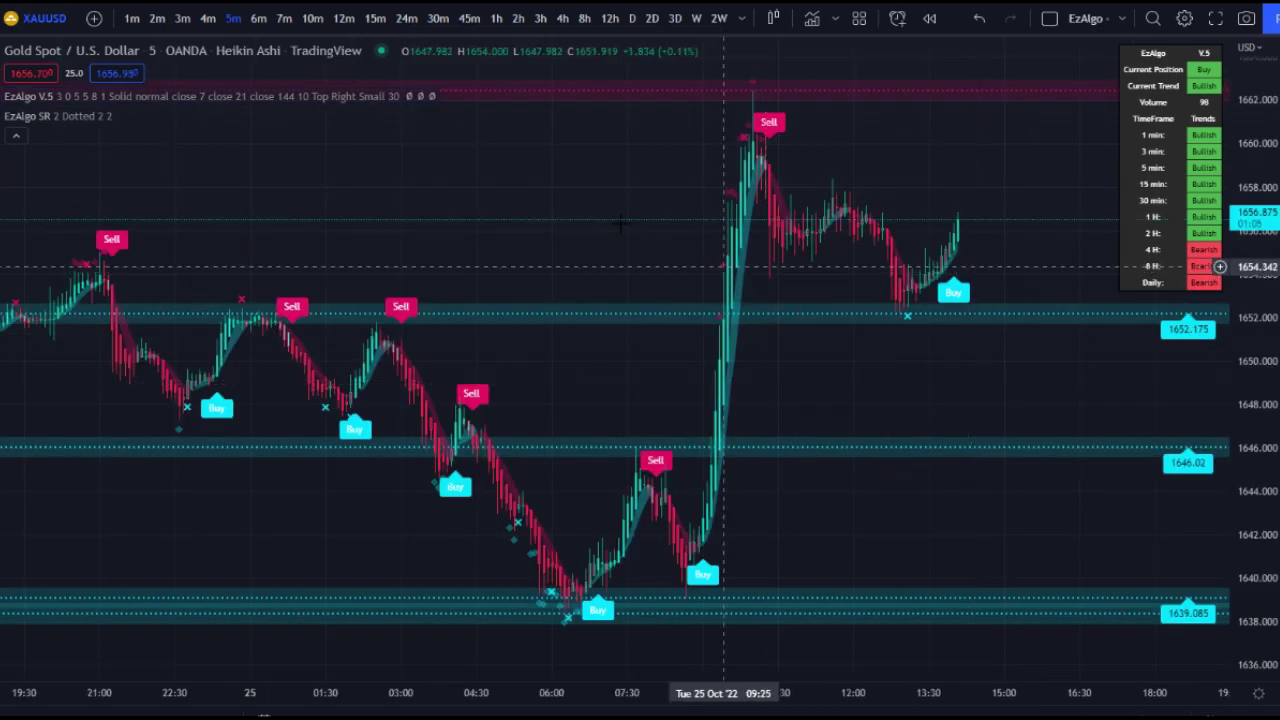
Review the EzAlgo SR inputs for colors, strength, line style, zones and expansion, and close the dialog.
mouse_move(63, 116)
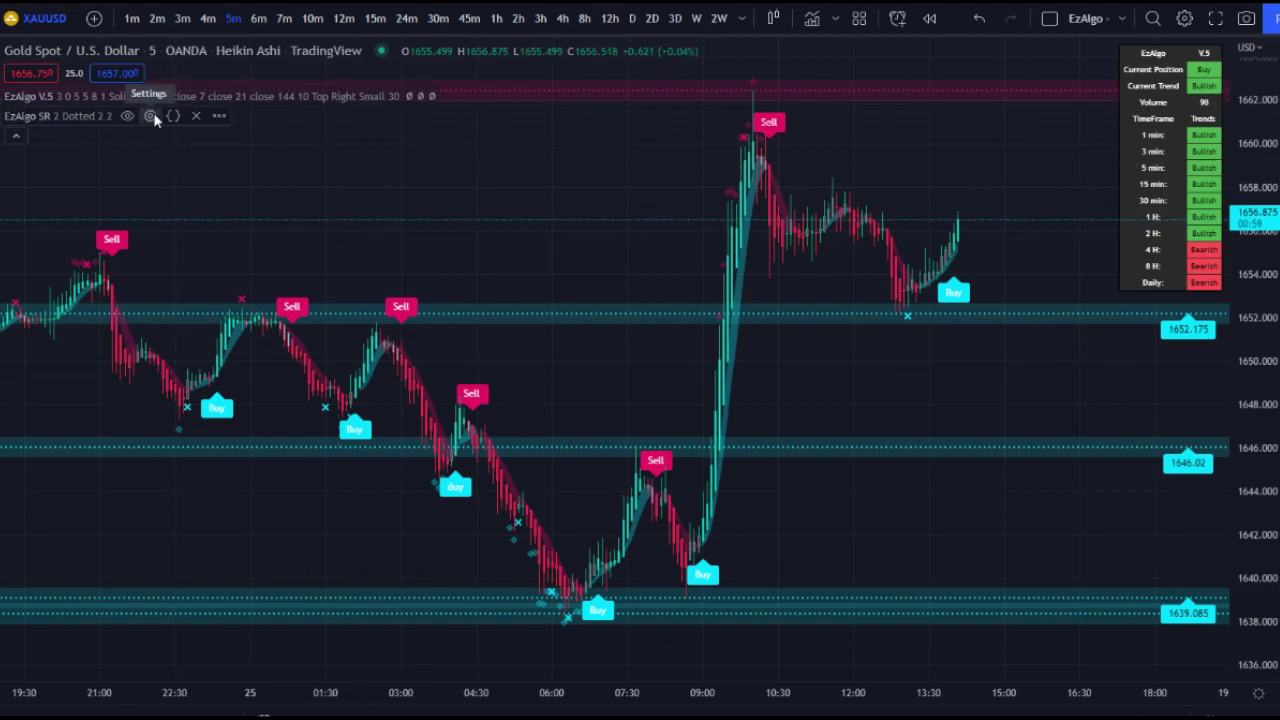
click(150, 116)
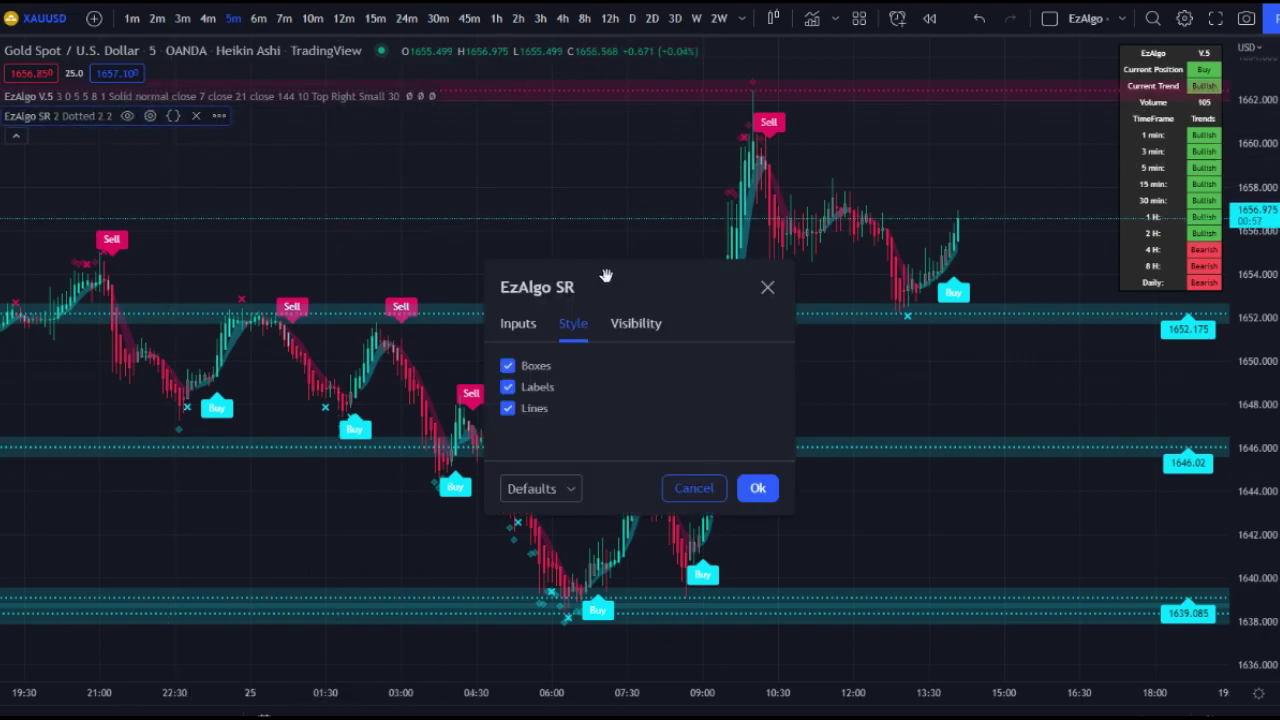
click(517, 323)
drag(645, 238, 578, 164)
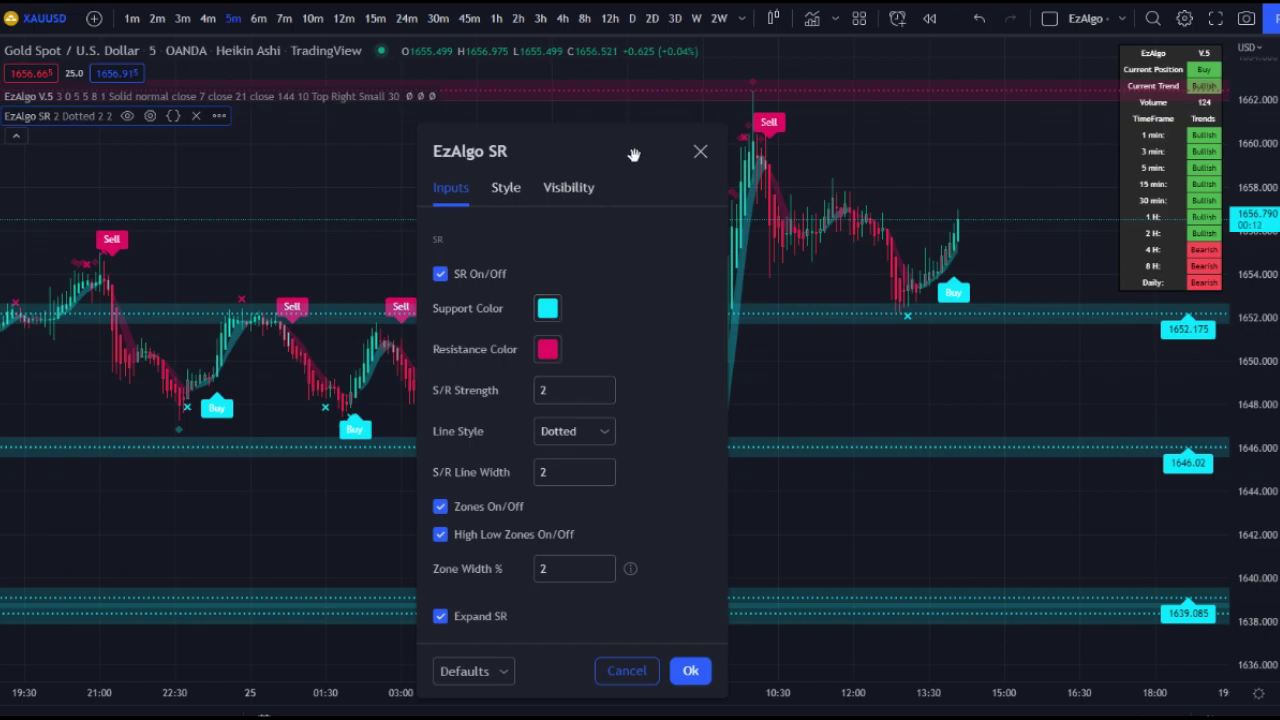
drag(633, 155, 609, 143)
key(Escape)
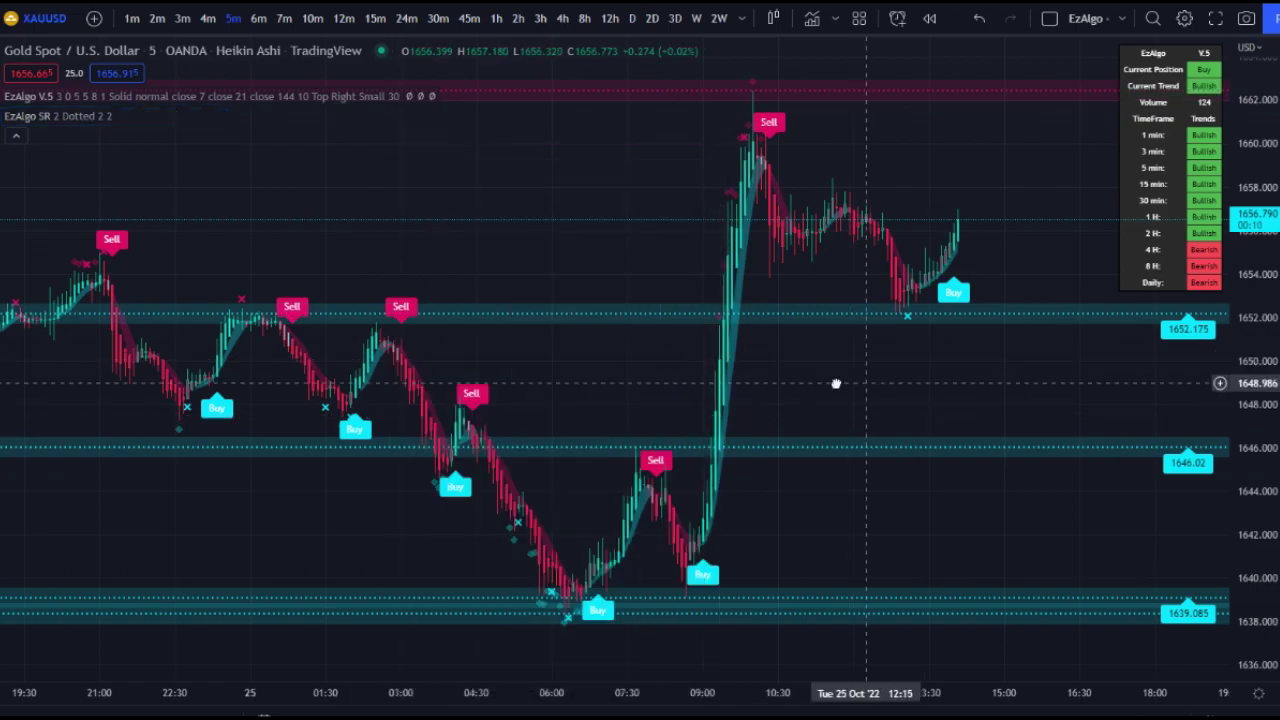
Try an S/R Strength of 1 in the EzAlgo SR inputs and set it back to 2.
scroll(836, 383, down, 2)
click(149, 116)
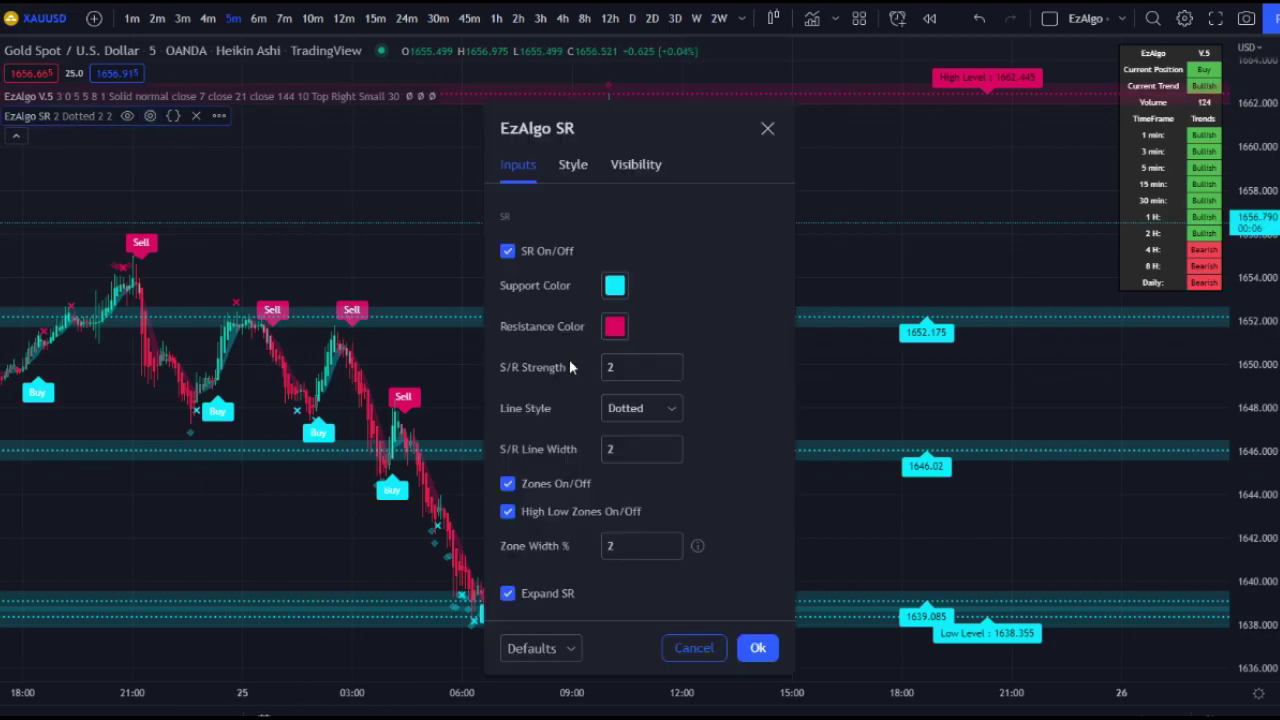
drag(586, 129, 264, 134)
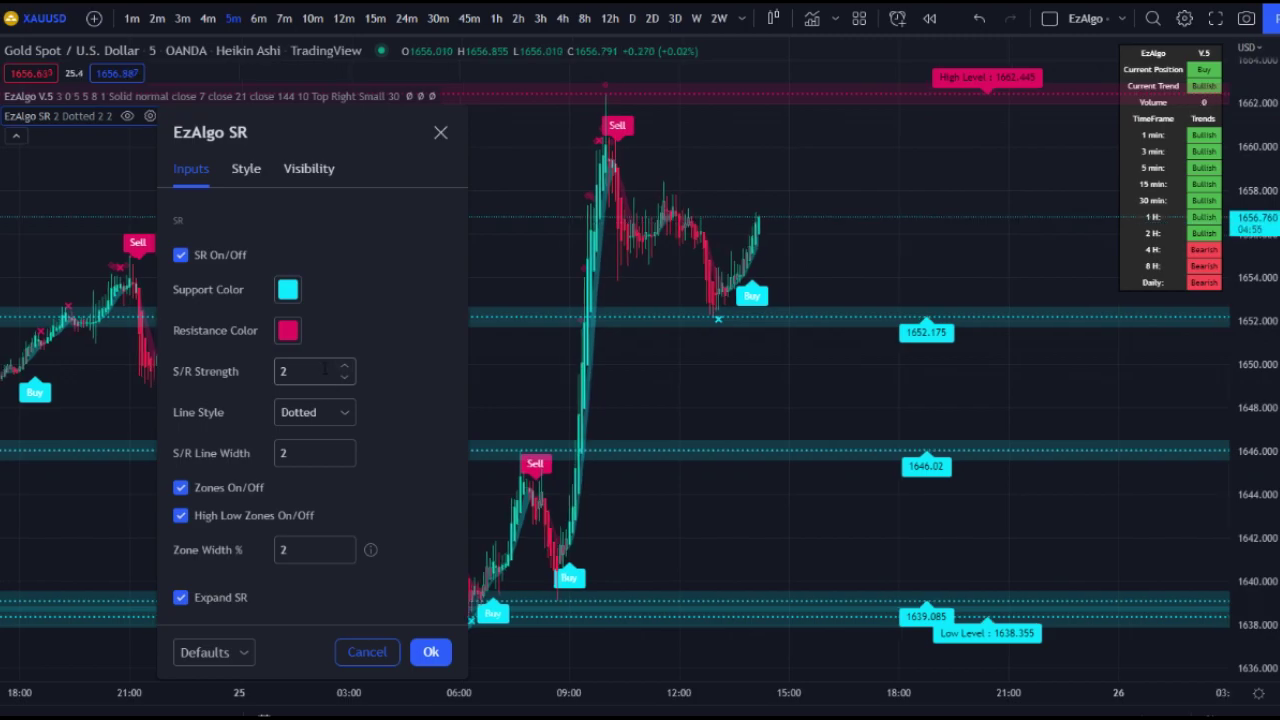
double_click(323, 368)
text(1)
scroll(840, 263, up, 2)
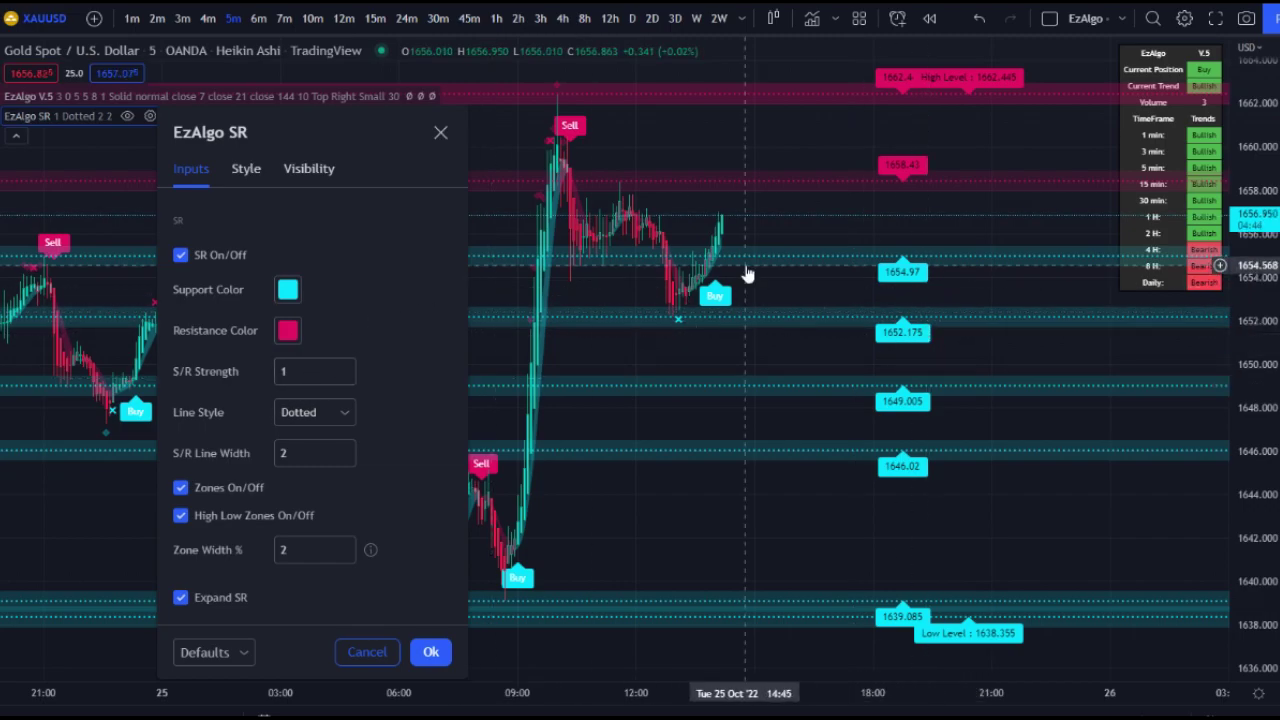
click(272, 374)
text(2)
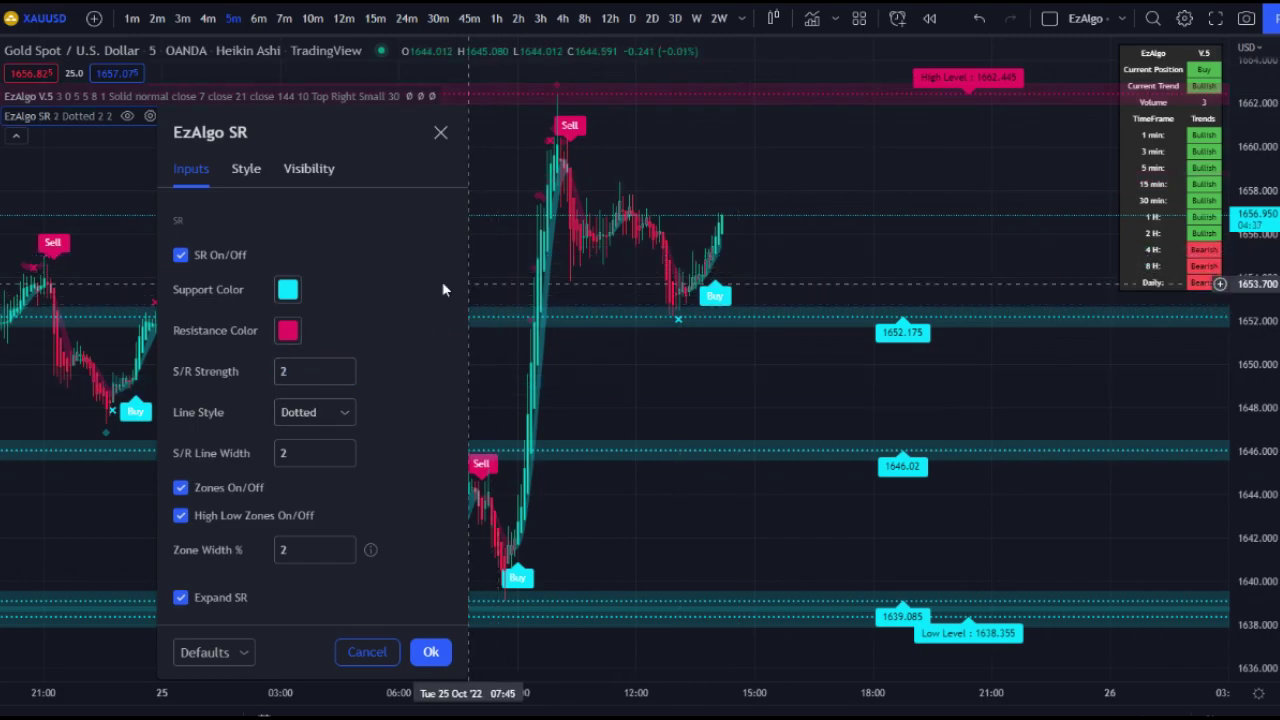
Try S/R Strength values of 4 and 7 in the EzAlgo SR inputs, and return the strength to 2.
click(312, 369)
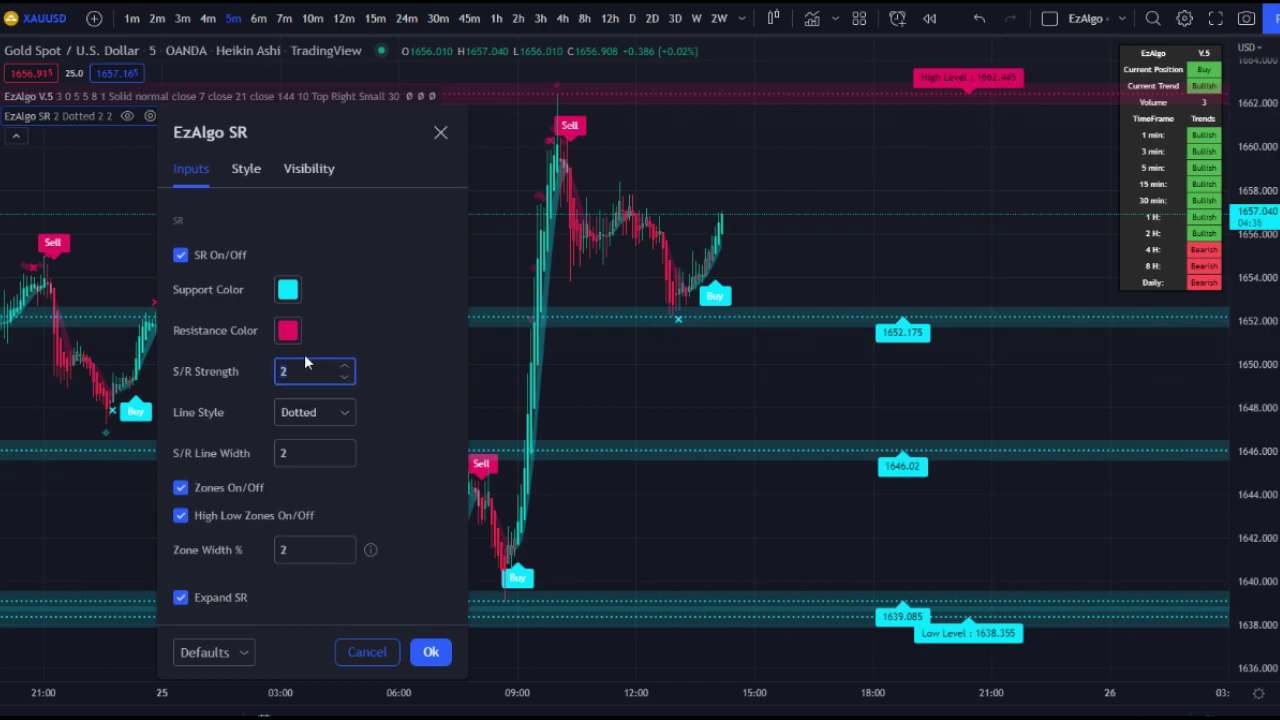
key(BackSpace)
text(4)
click(389, 377)
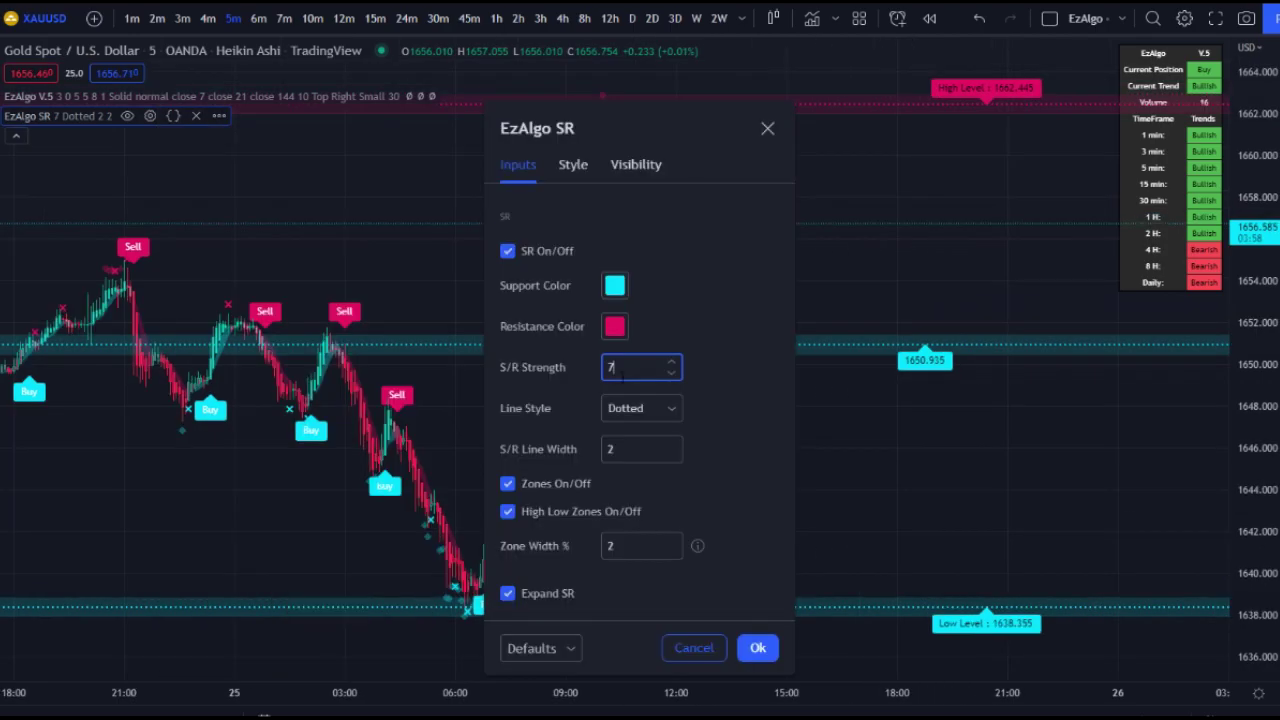
key(BackSpace)
text(2)
click(693, 318)
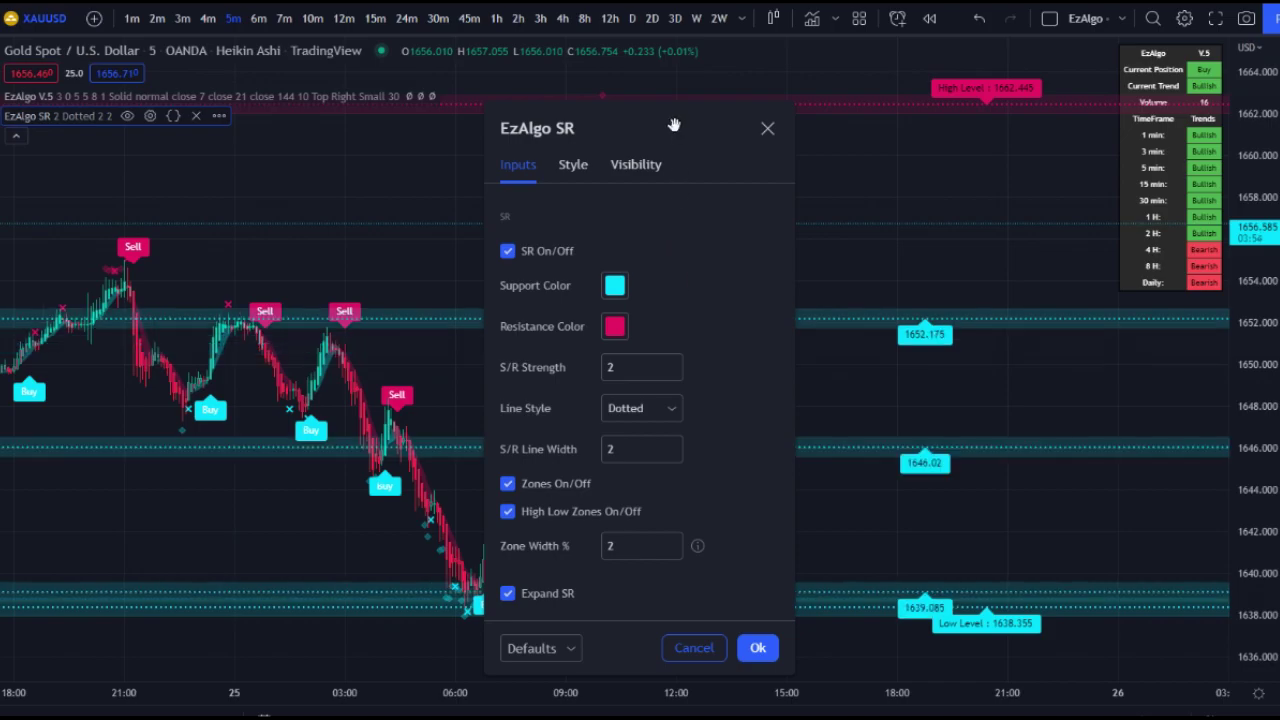
Examine the high and low level zones on the chart with the EzAlgo SR inputs moved aside, and close the settings.
drag(674, 124, 480, 102)
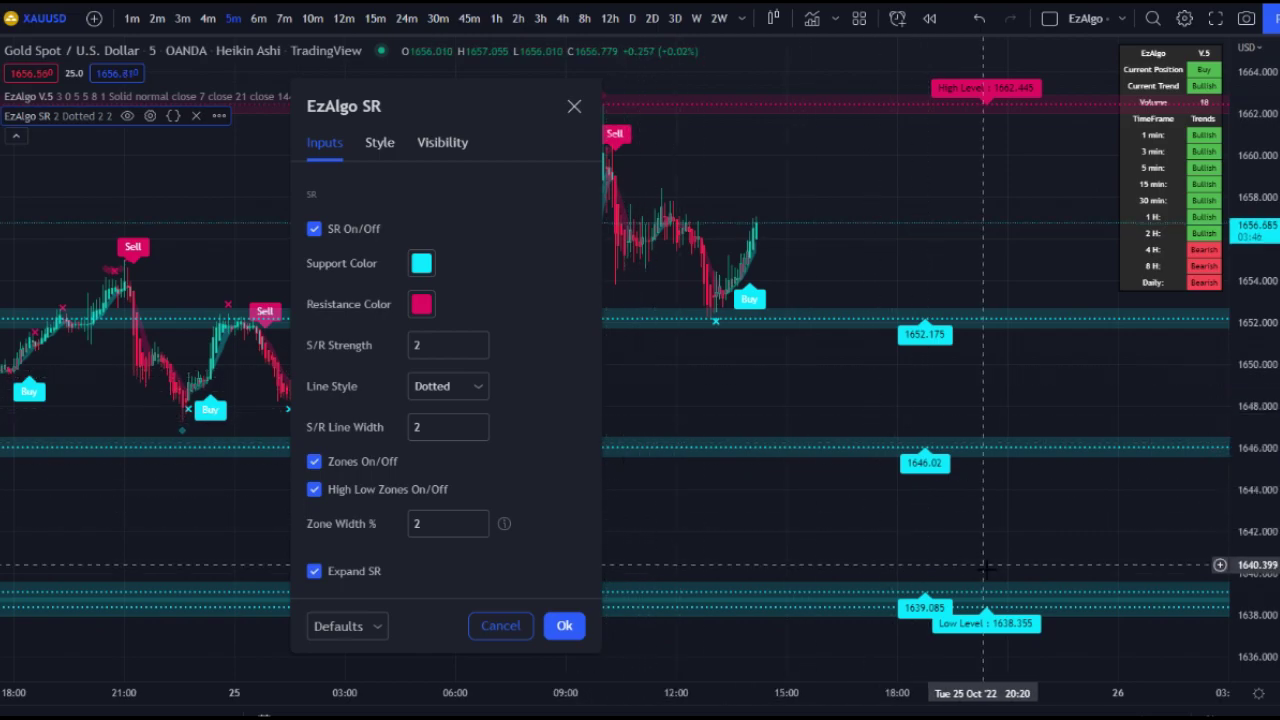
key(Escape)
scroll(780, 390, up, 2)
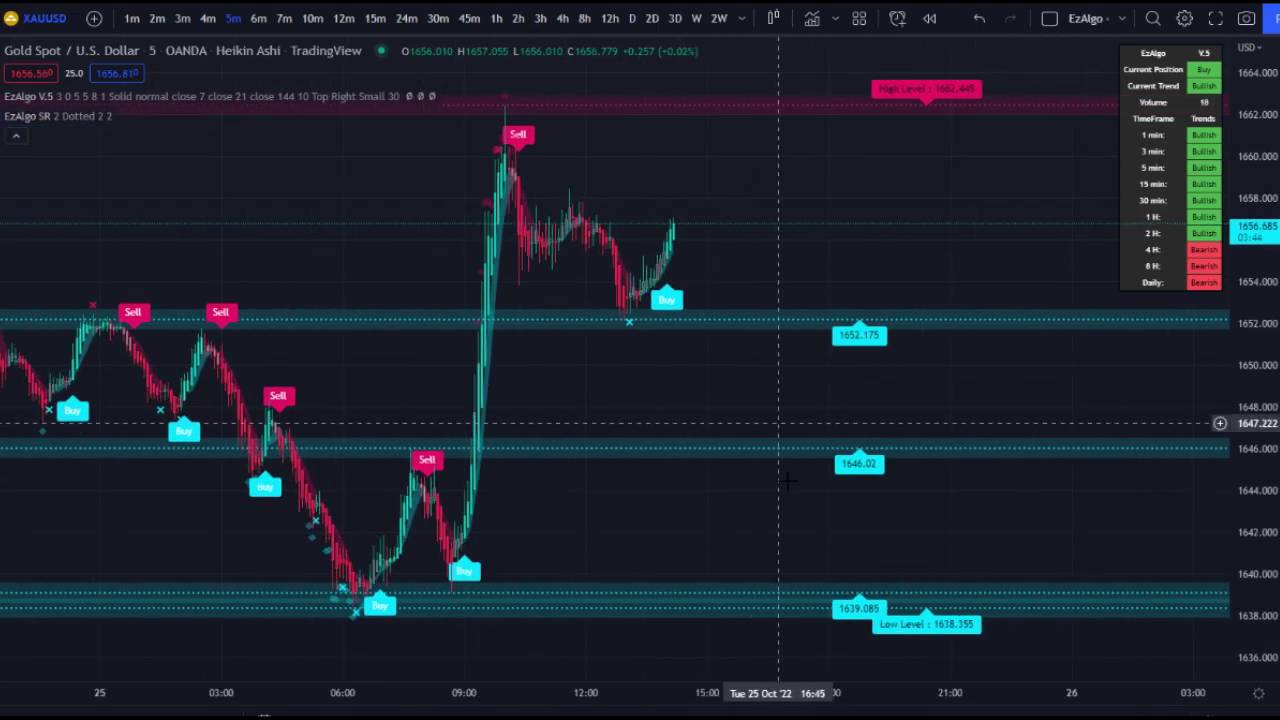